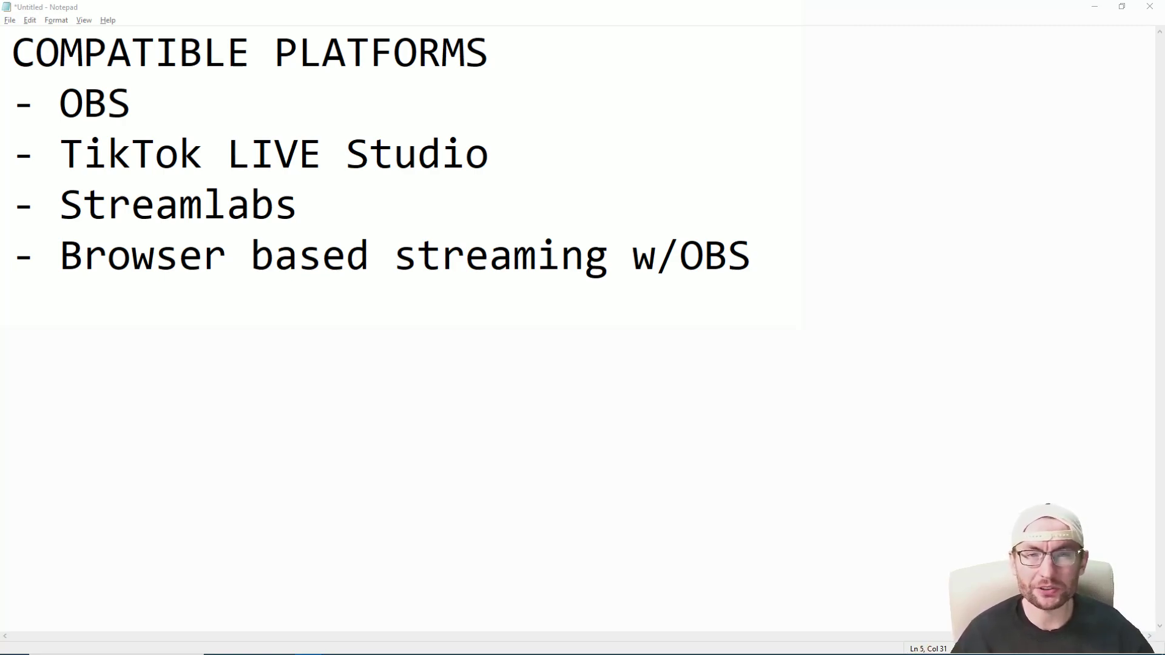
Step: Switch from Notepad to the Riverside projects dashboard in Chrome
key("alt+Tab")
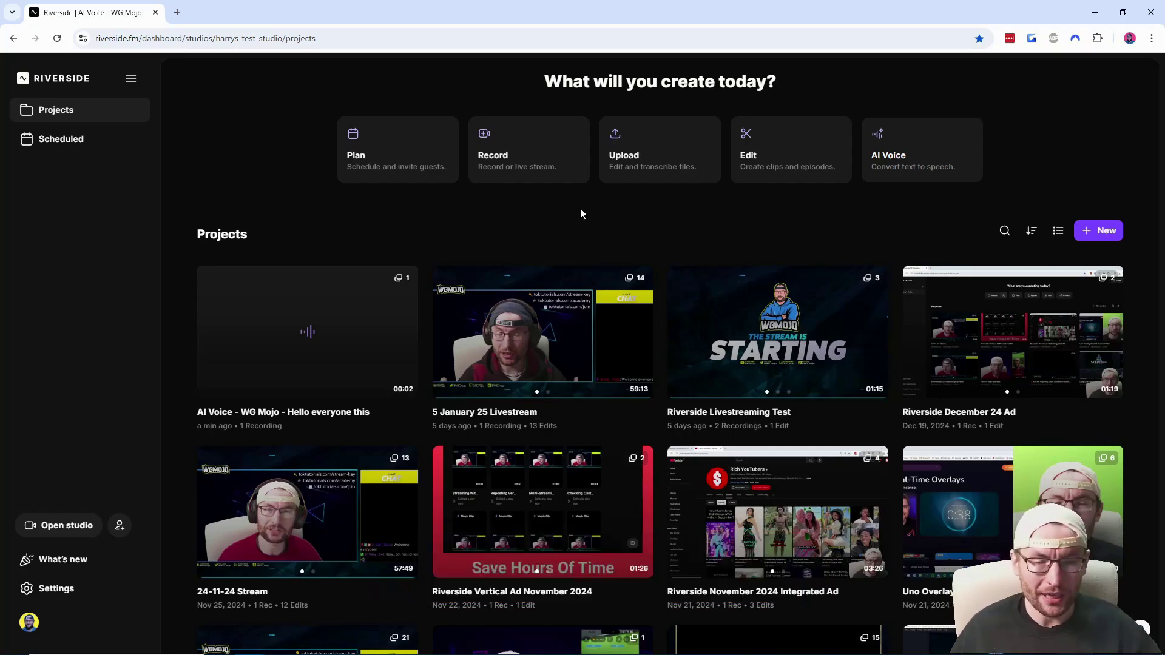
Step: Open the Riverside studio and start the OBS virtual camera as its camera feed
left_click(575, 172)
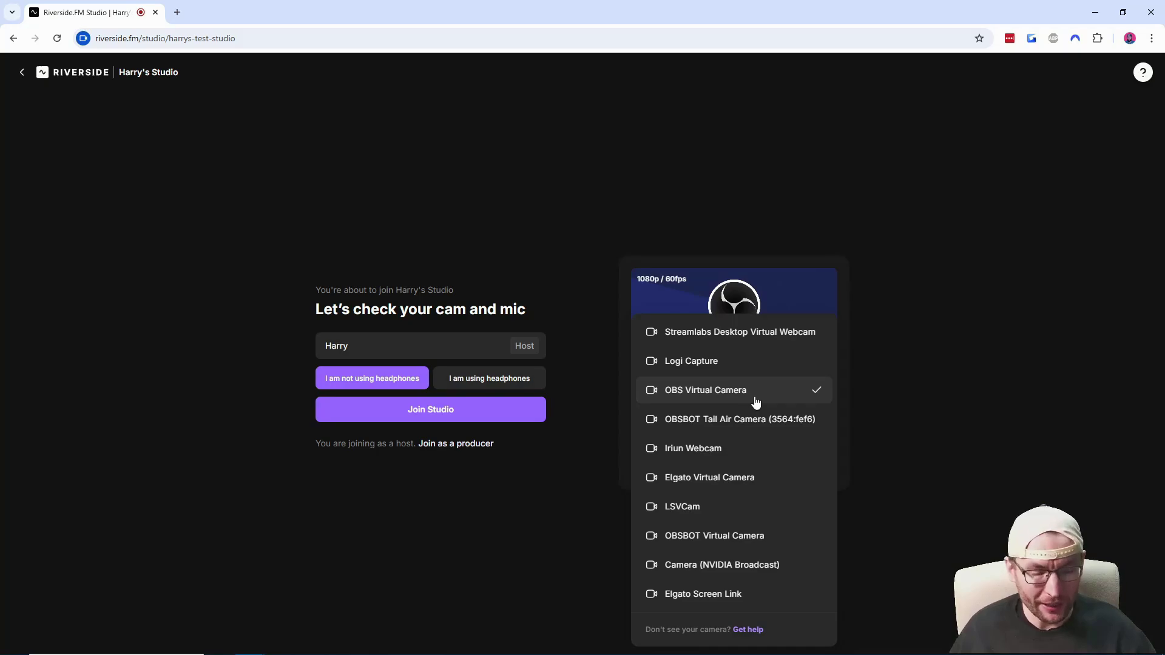
key("alt+Tab")
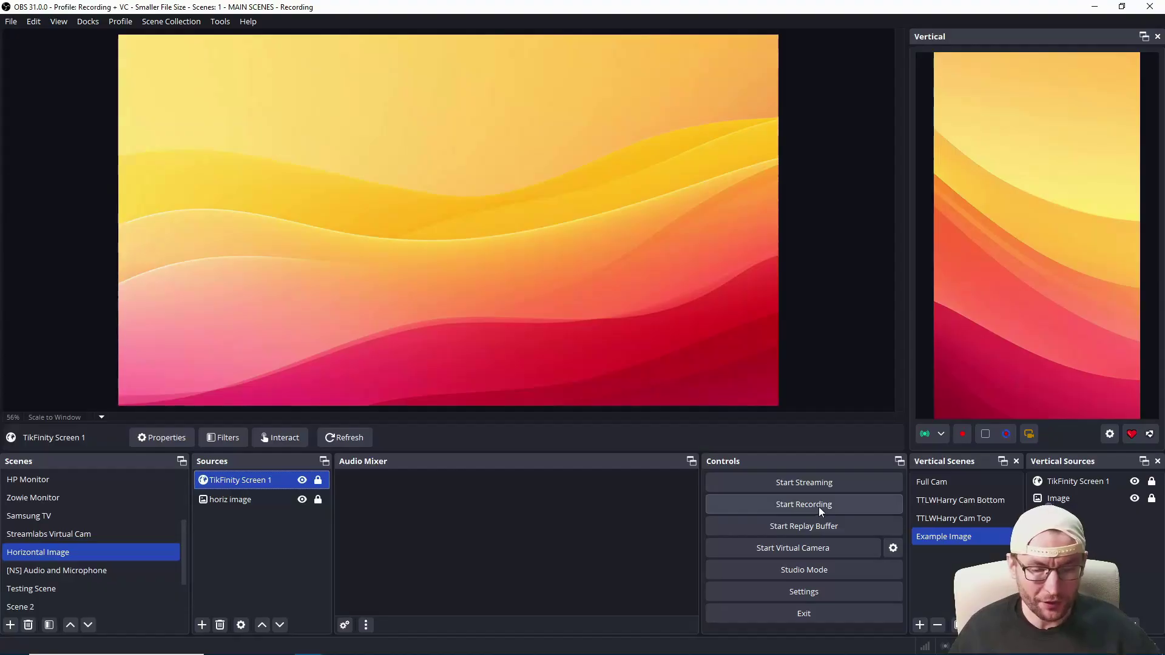
left_click(830, 548)
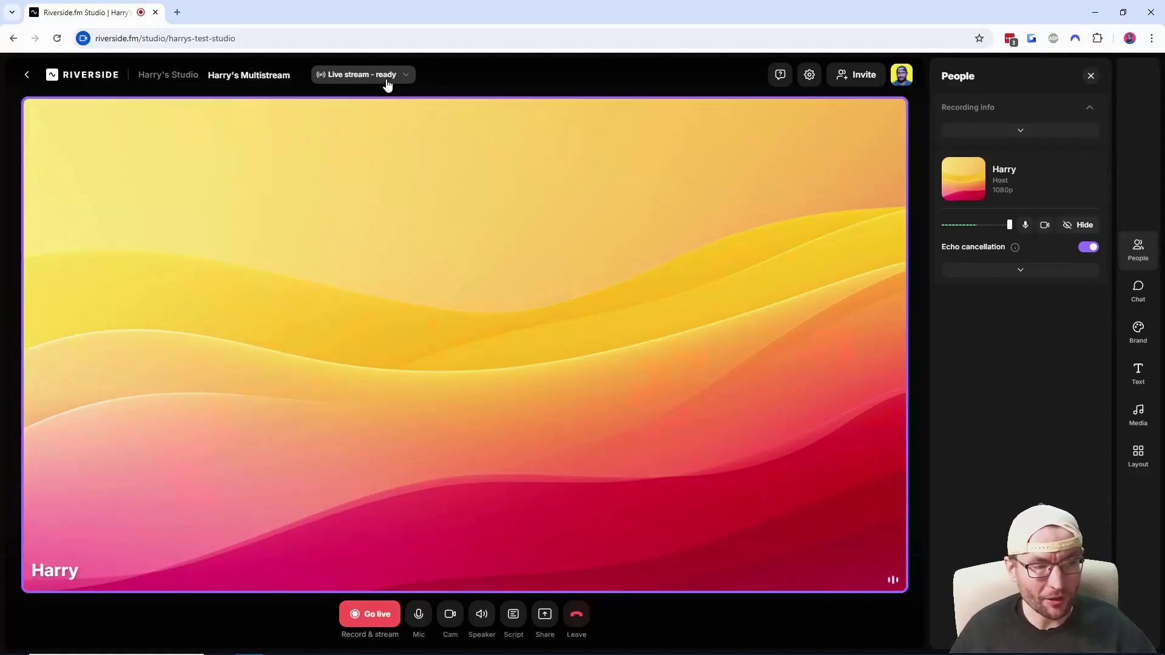
Step: Add TikTok as a live stream destination in Riverside
left_click(387, 85)
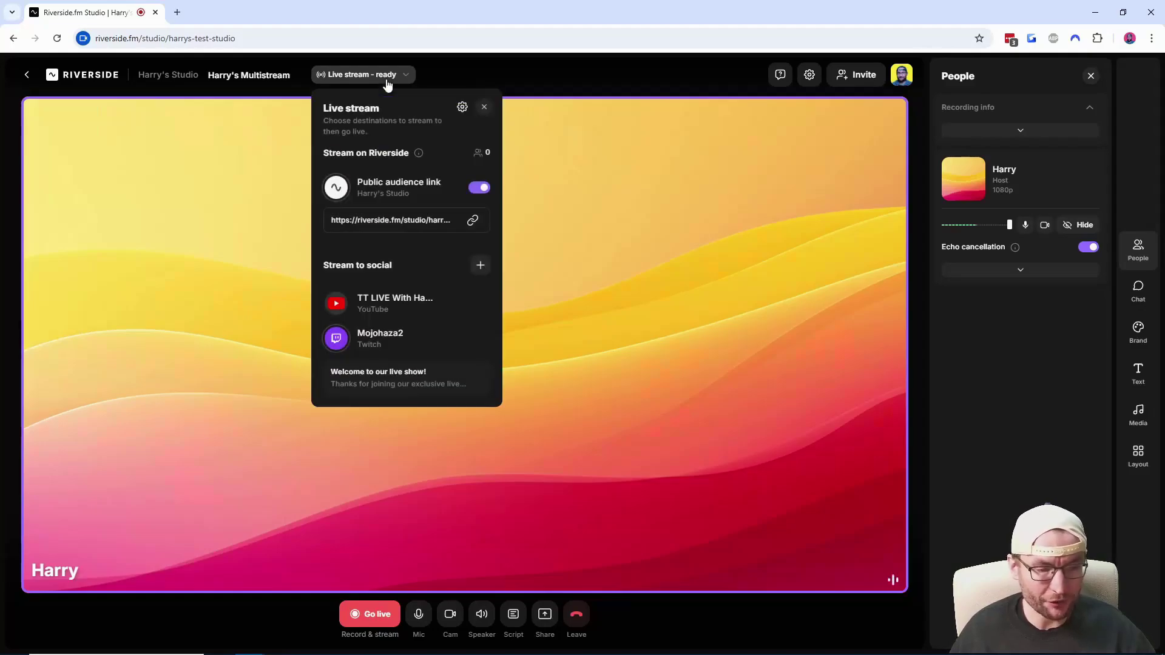
left_click(481, 266)
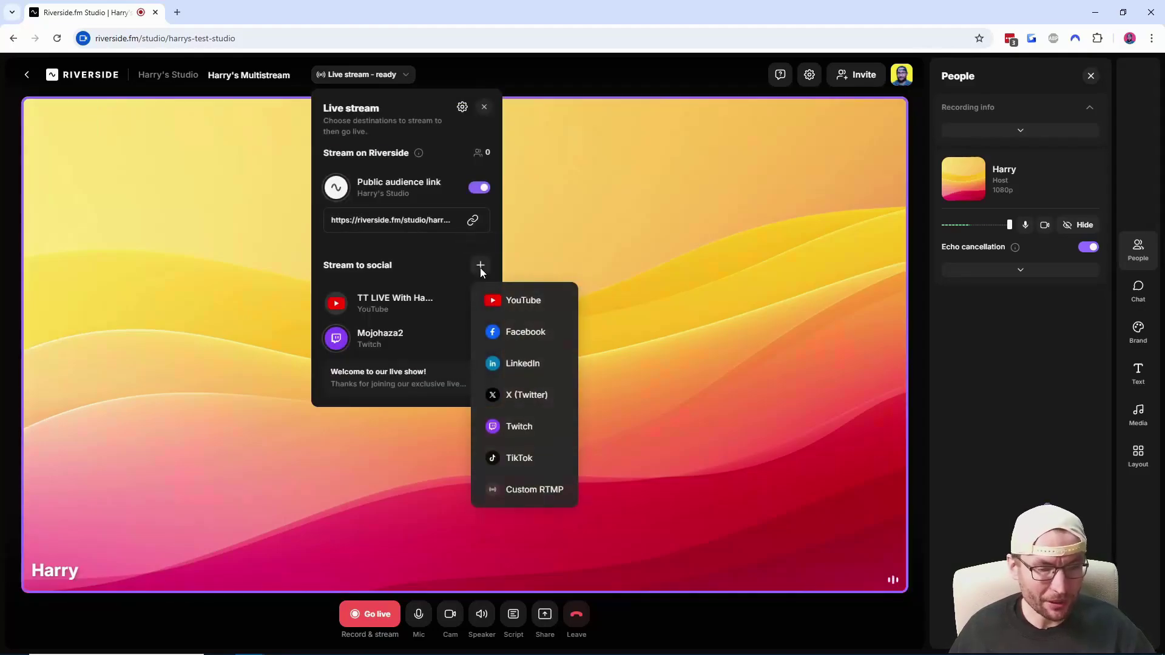
left_click(519, 457)
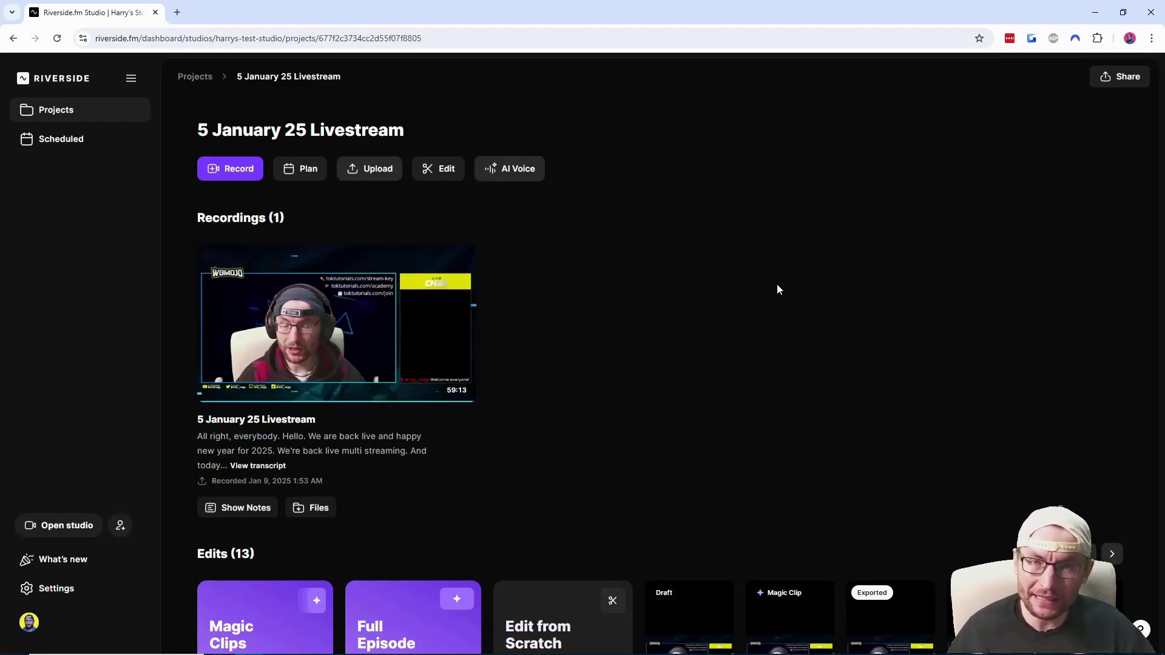
Step: Scroll through the project's Edits grid, then go back to the Riverside Projects list
scroll(1139, 338, "down", 6)
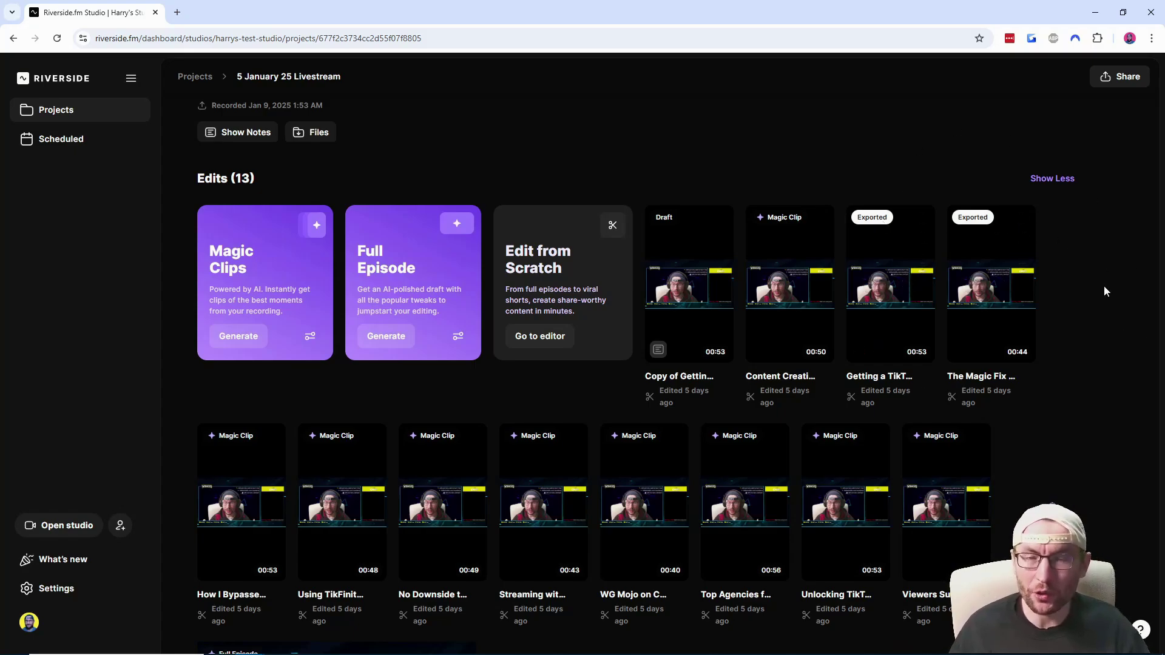
key("alt+Left")
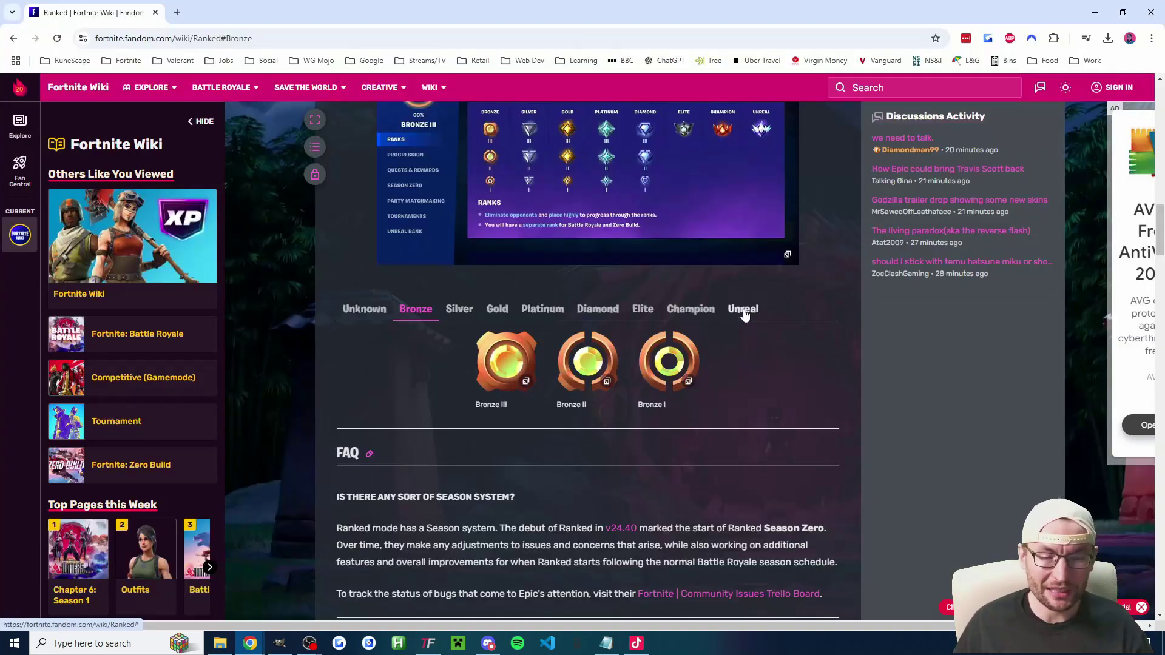
Step: Browse the Unreal, Champion and Elite rank icons on the Fortnite Wiki
left_click(745, 311)
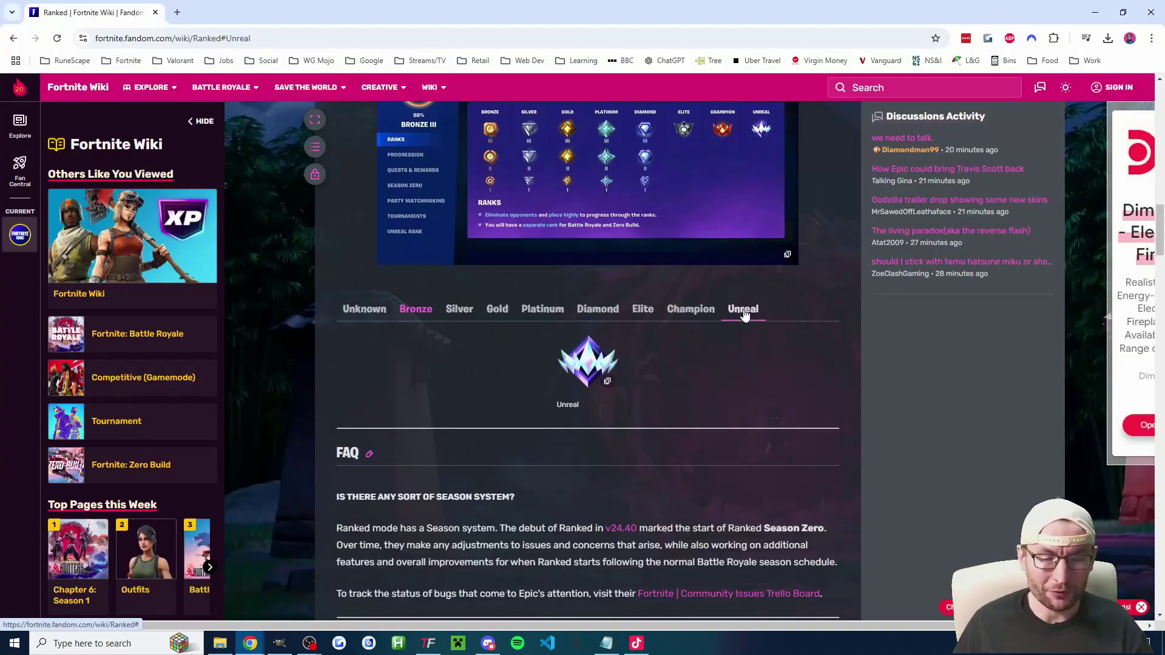
left_click(680, 310)
left_click(642, 310)
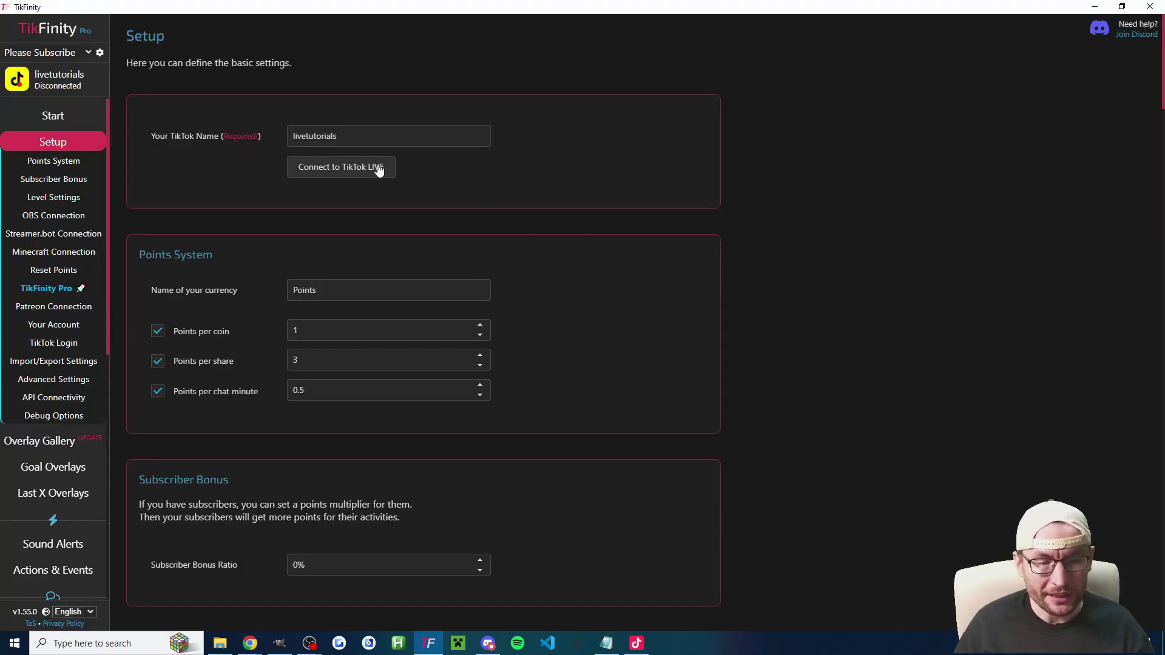
Step: Review the TikFinity Setup name, TikTok Login and TikFinity Pro's unlimited Actions & Events allowance
double_click(434, 143)
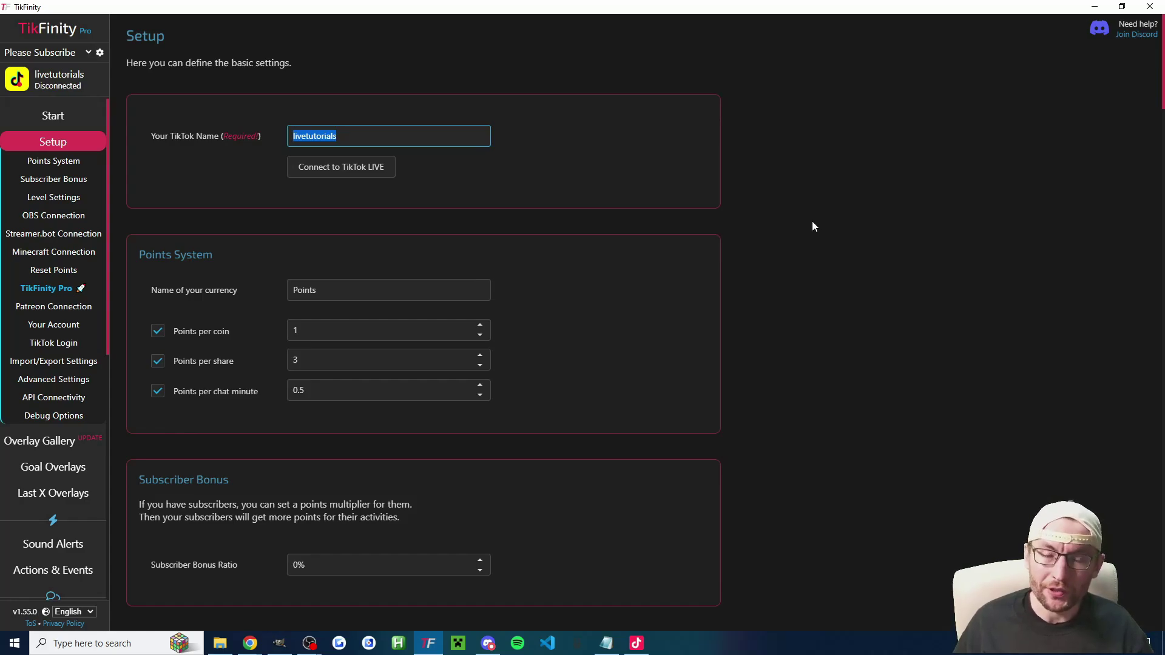
left_click(71, 341)
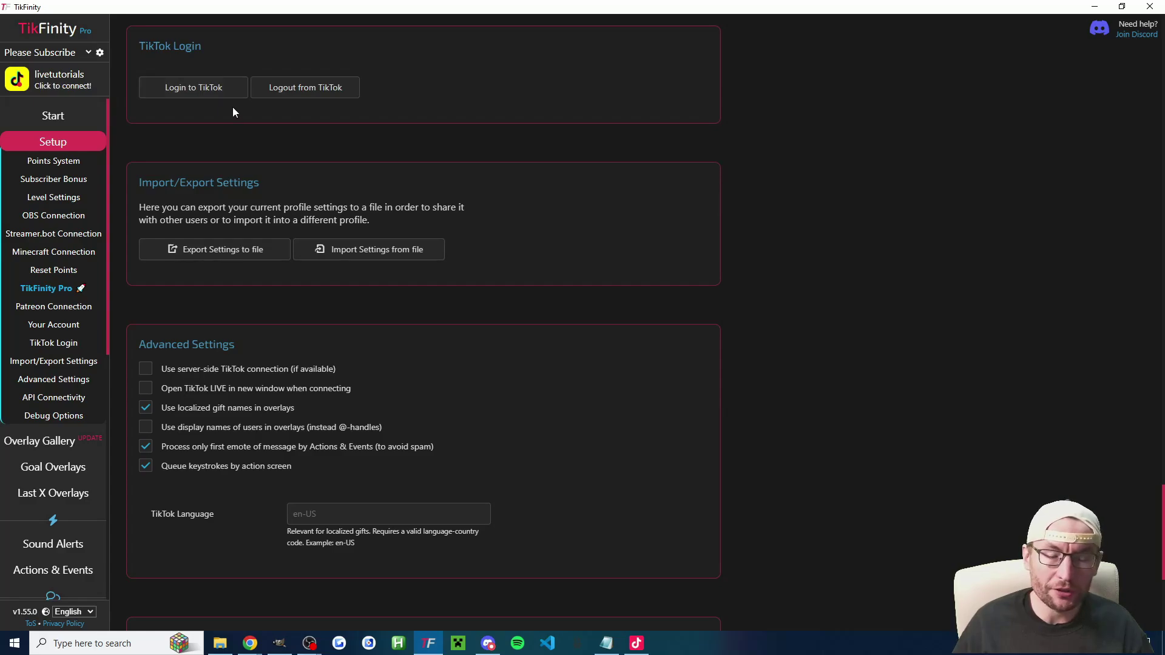
left_click(49, 288)
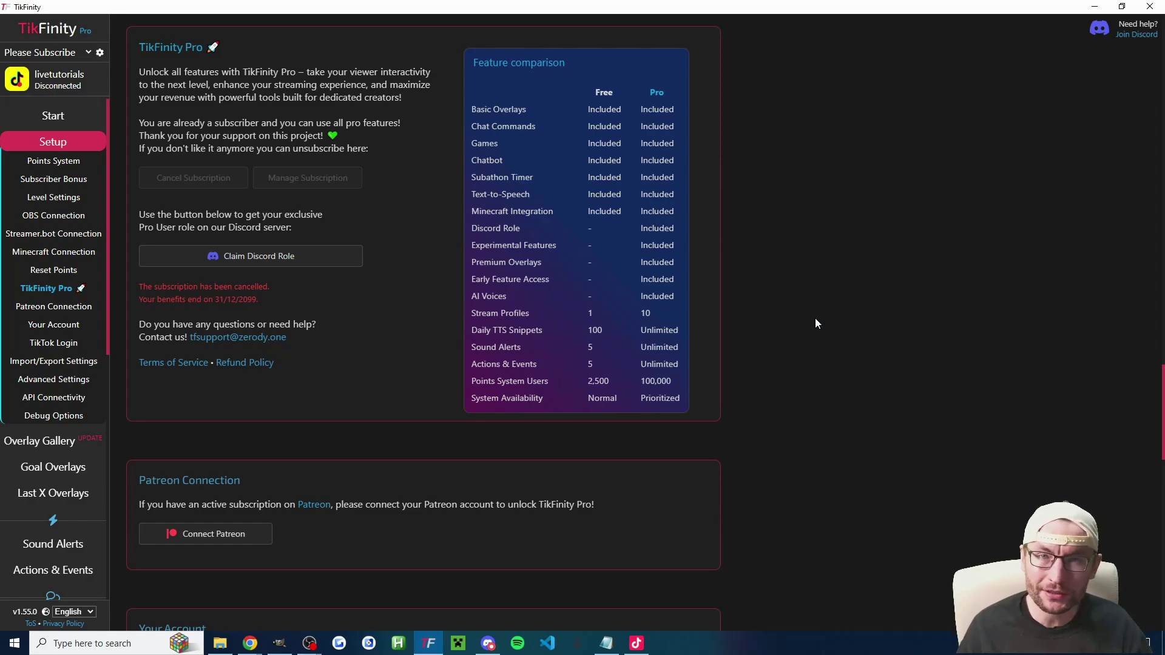
double_click(659, 364)
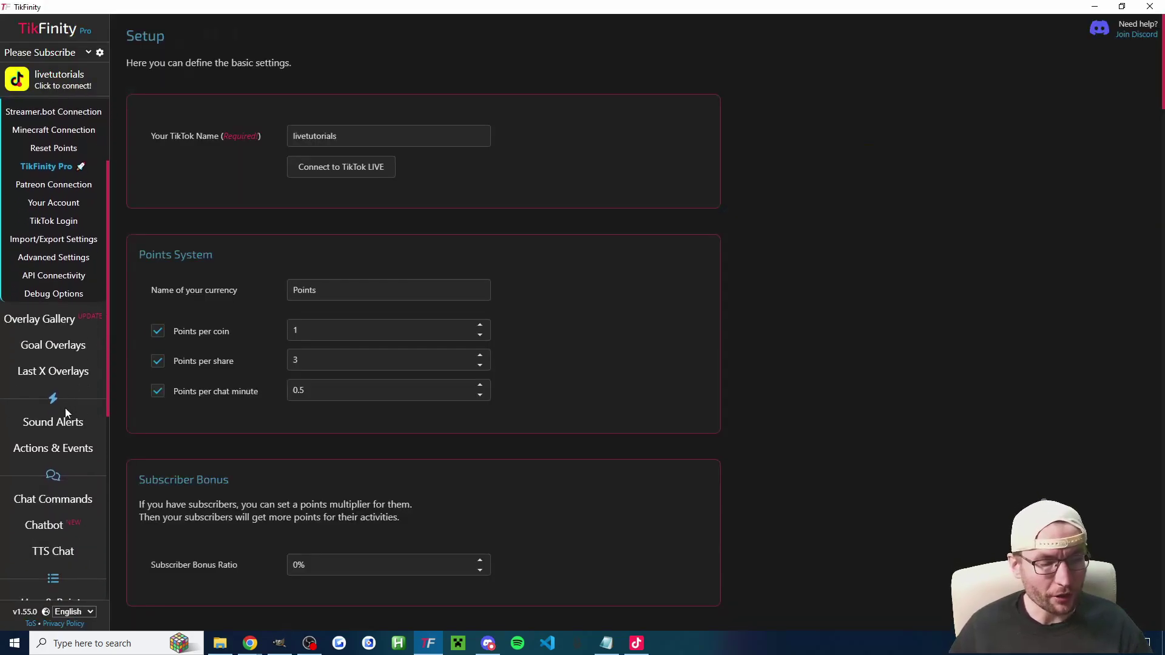
Step: Scroll the TikFinity sidebar down to reach the Actions & Events page
scroll(64, 407, "down", 3)
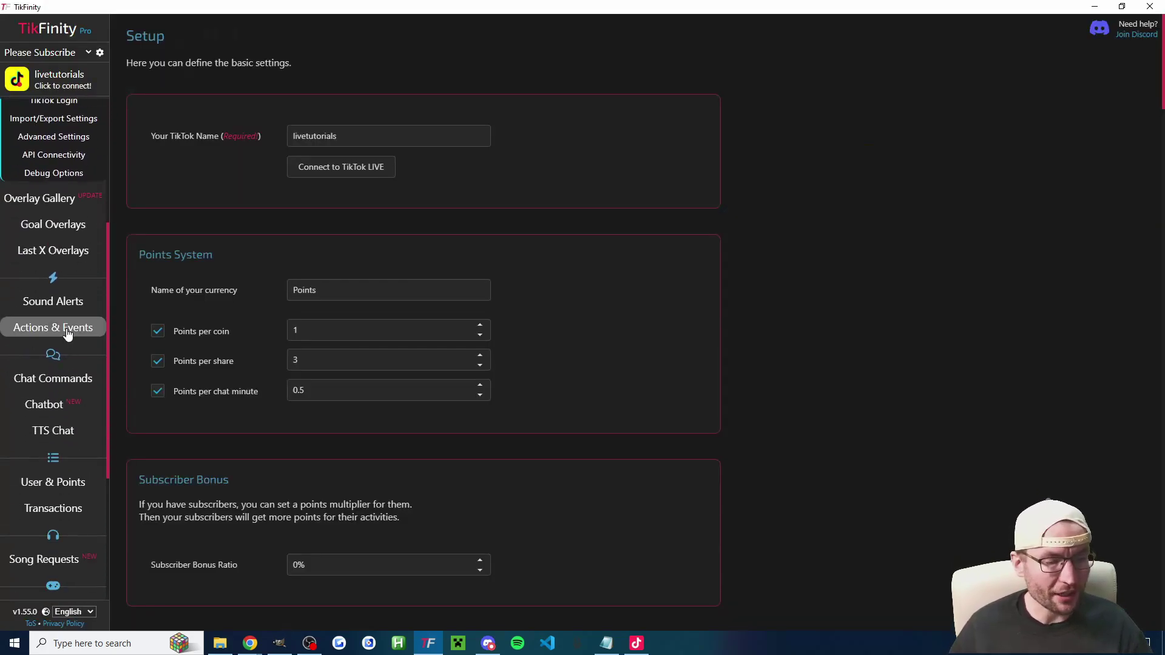
left_click(67, 331)
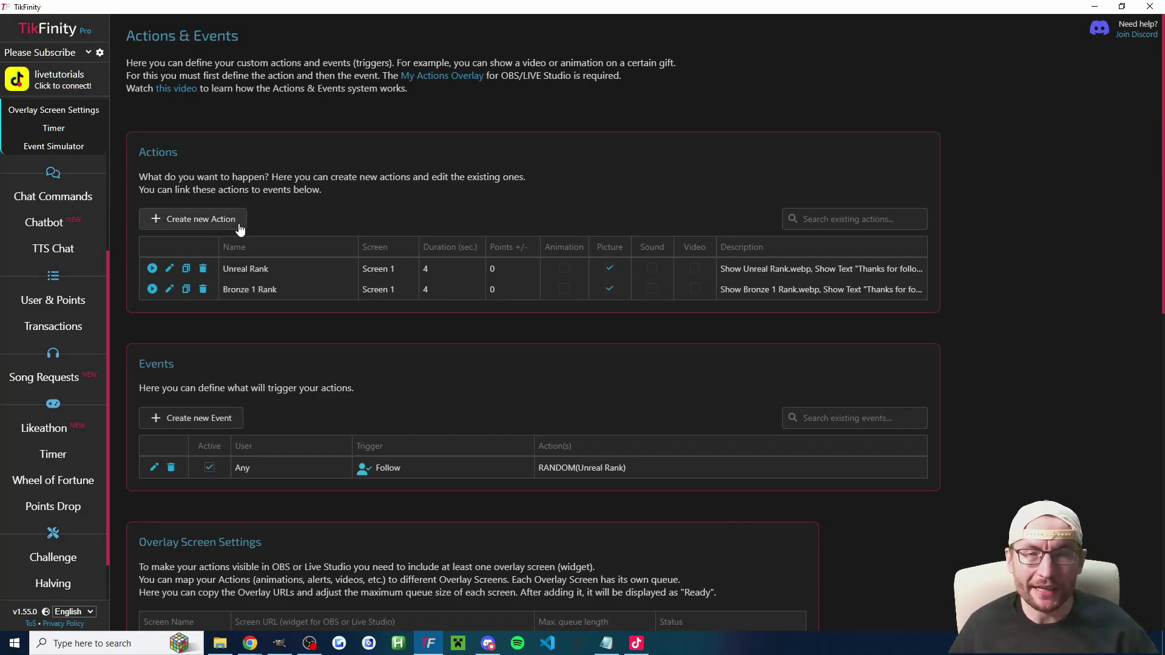
Step: Duplicate the Bronze 1 Rank action and set its picture to Bronze 1 Rank.webp
left_click(186, 289)
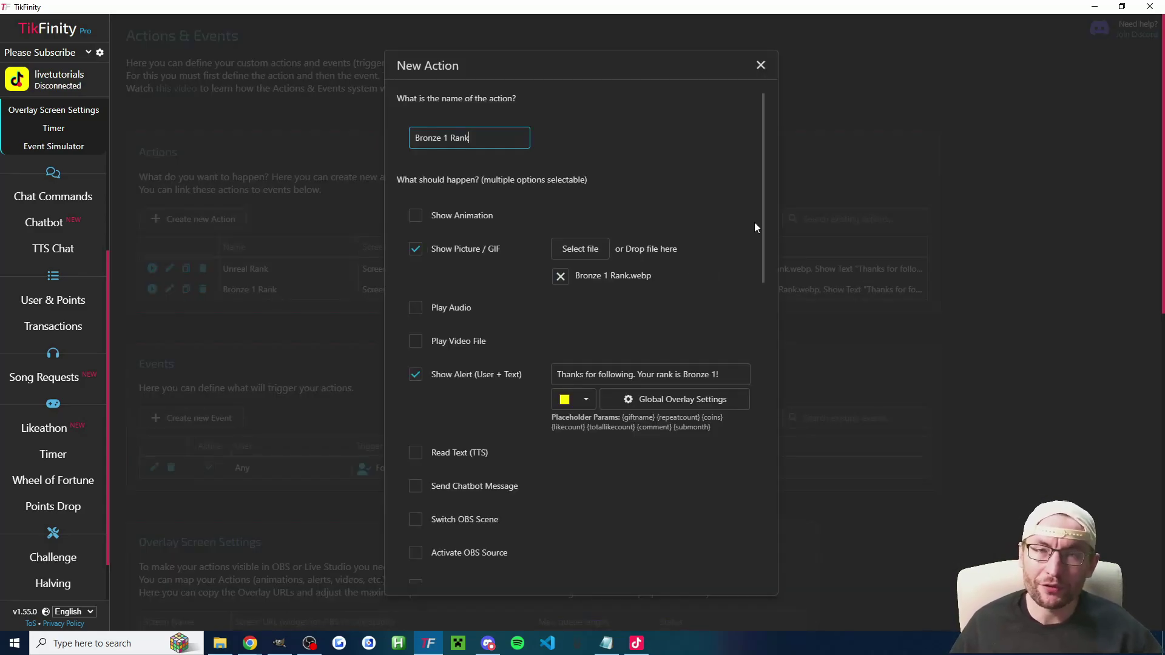
scroll(758, 240, "down", 2)
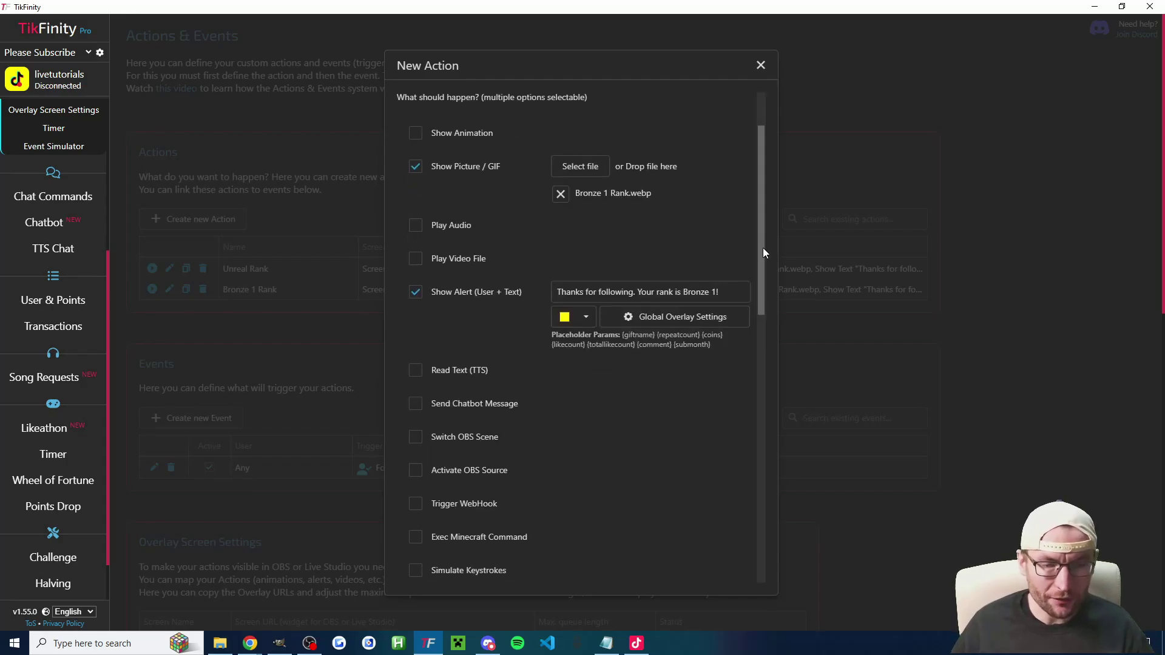
scroll(763, 248, "up", 2)
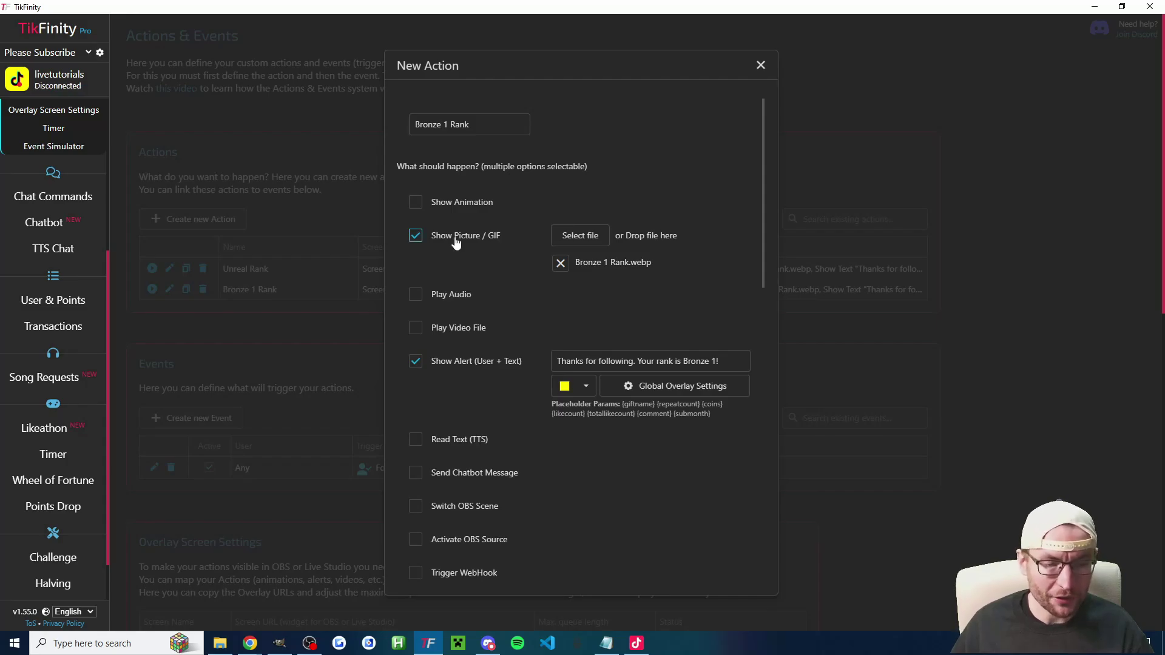
left_click(582, 236)
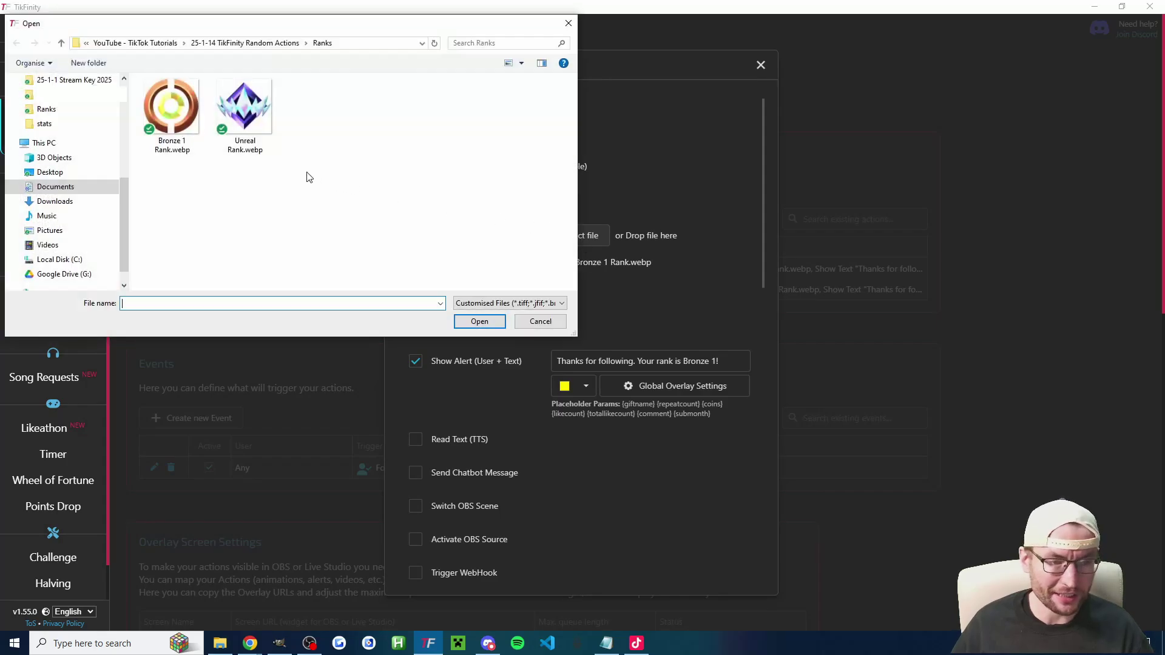
double_click(190, 151)
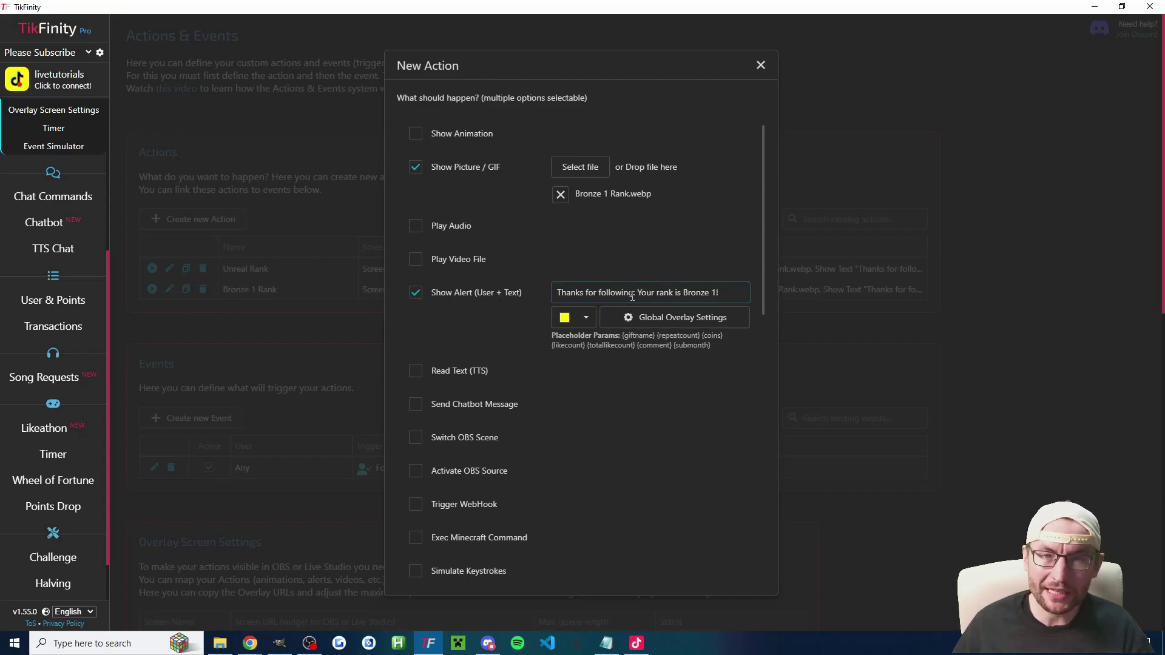
Step: Review the alert text and toggle profile-picture display in the global alert overlay settings
left_click_drag(561, 292, 731, 291)
left_click(732, 291)
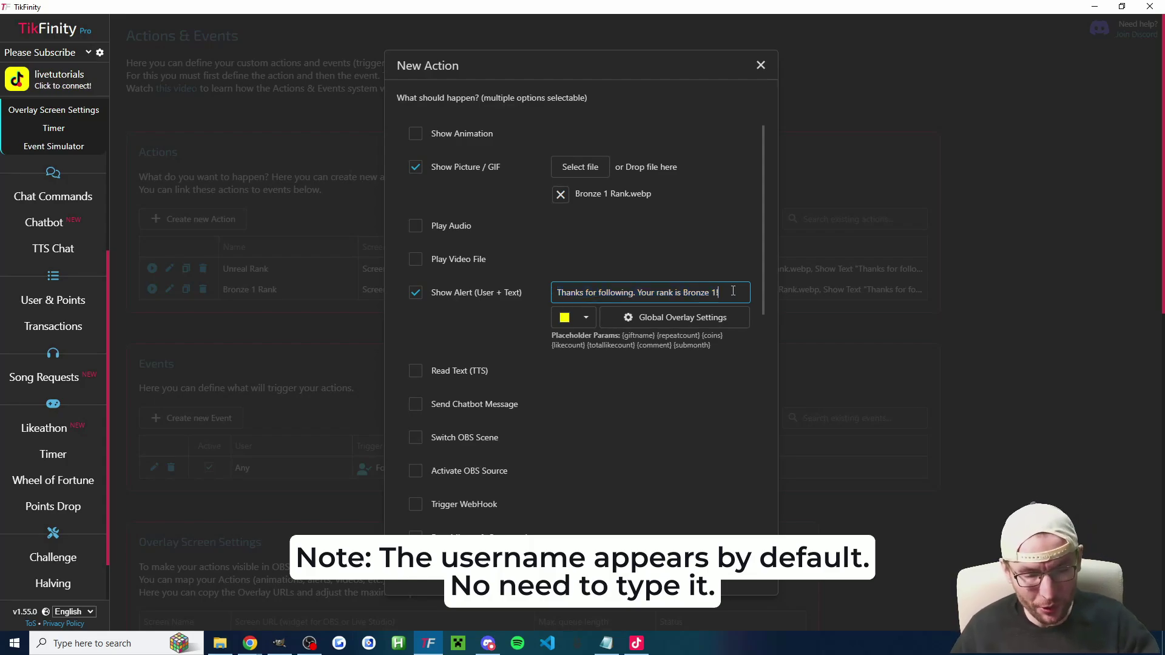
left_click(590, 325)
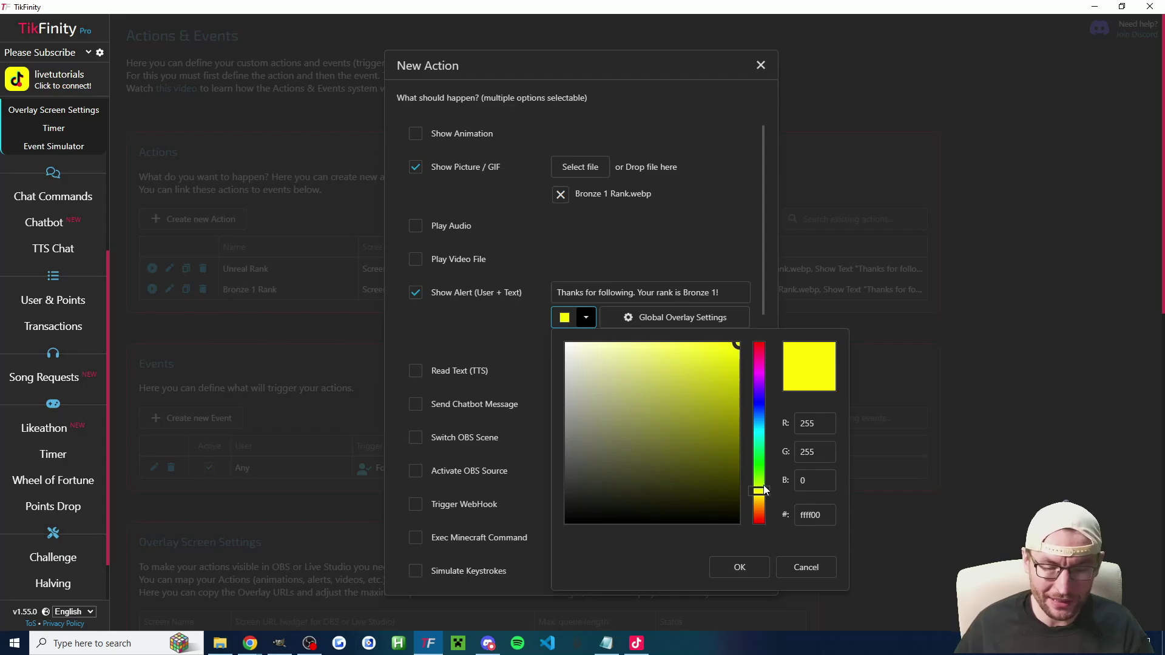
left_click(682, 317)
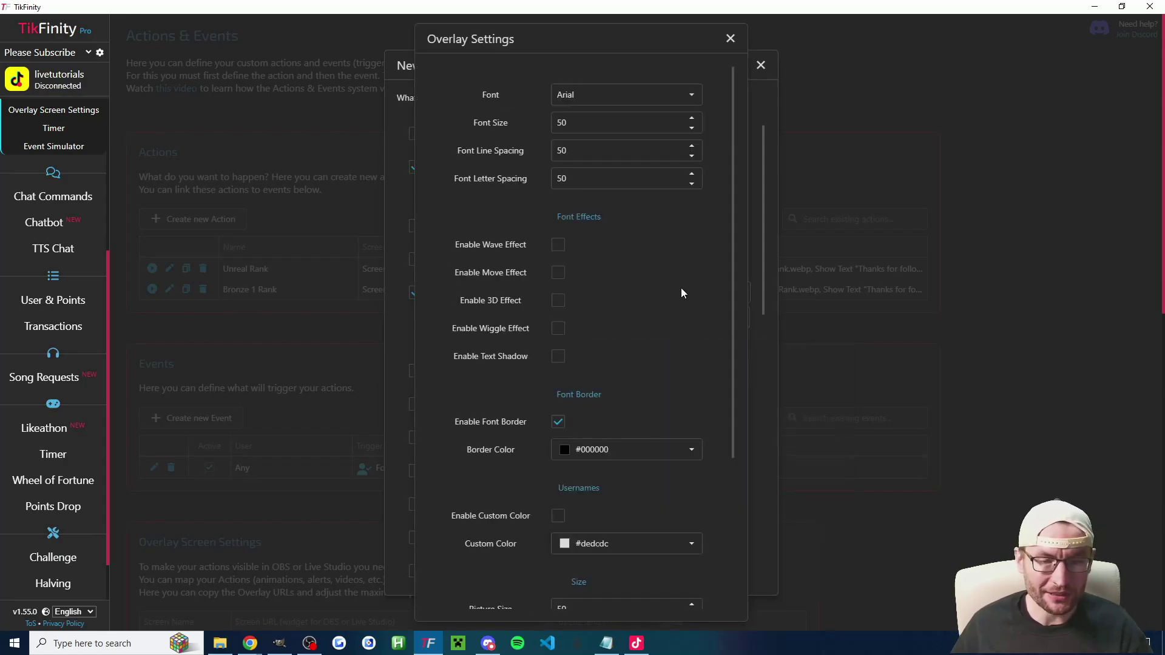
left_click_drag(730, 253, 726, 429)
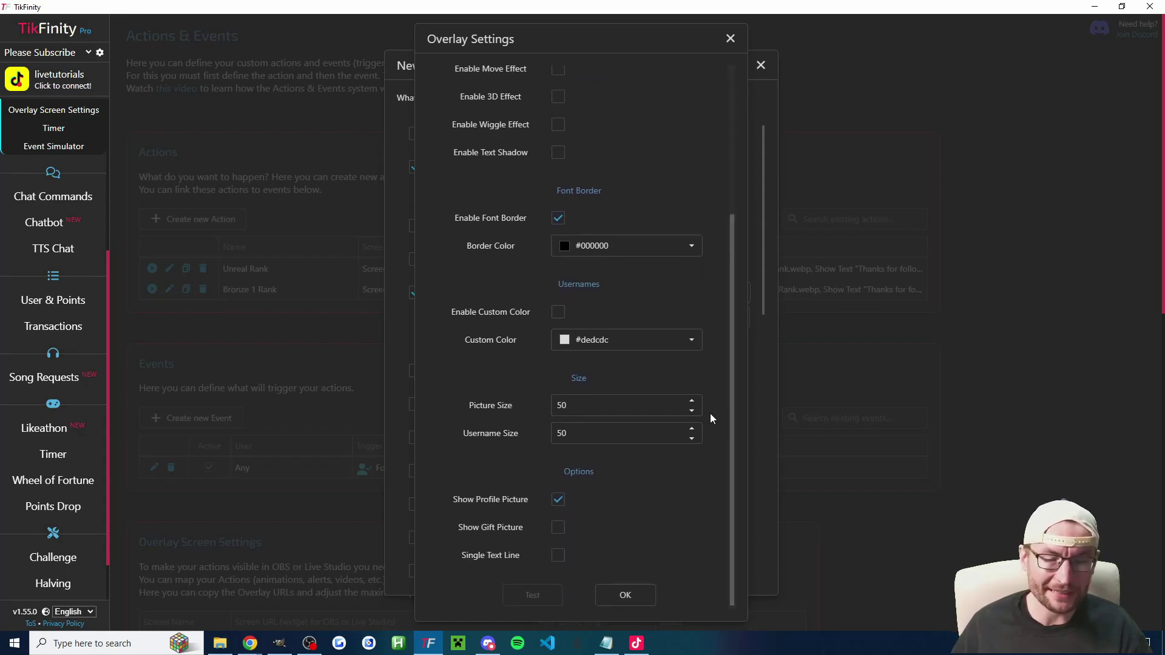
left_click(558, 500)
key("Escape")
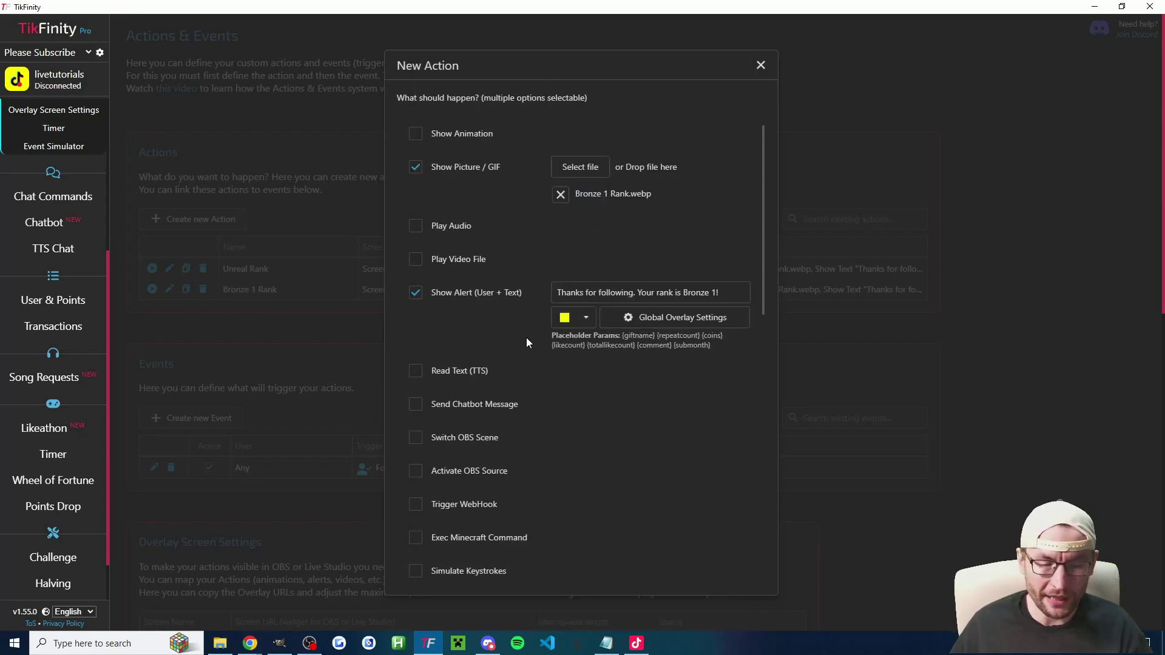
Step: Keep the alert display duration at 4 seconds
scroll(526, 337, "down", 9)
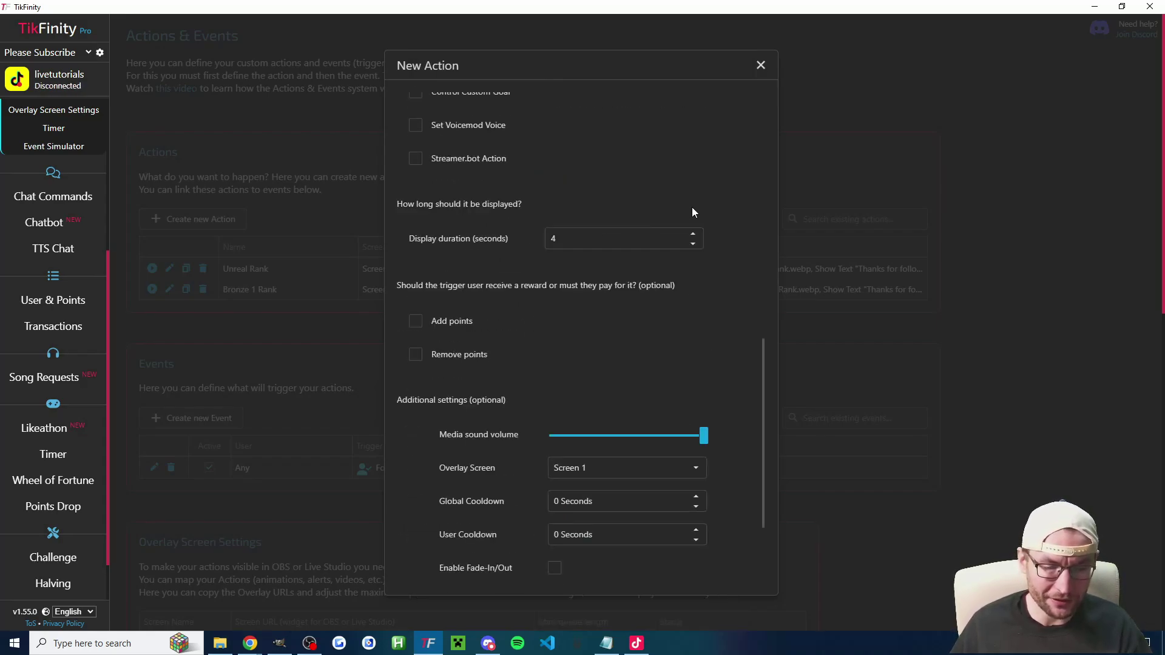
scroll(719, 210, "down", 2)
double_click(556, 117)
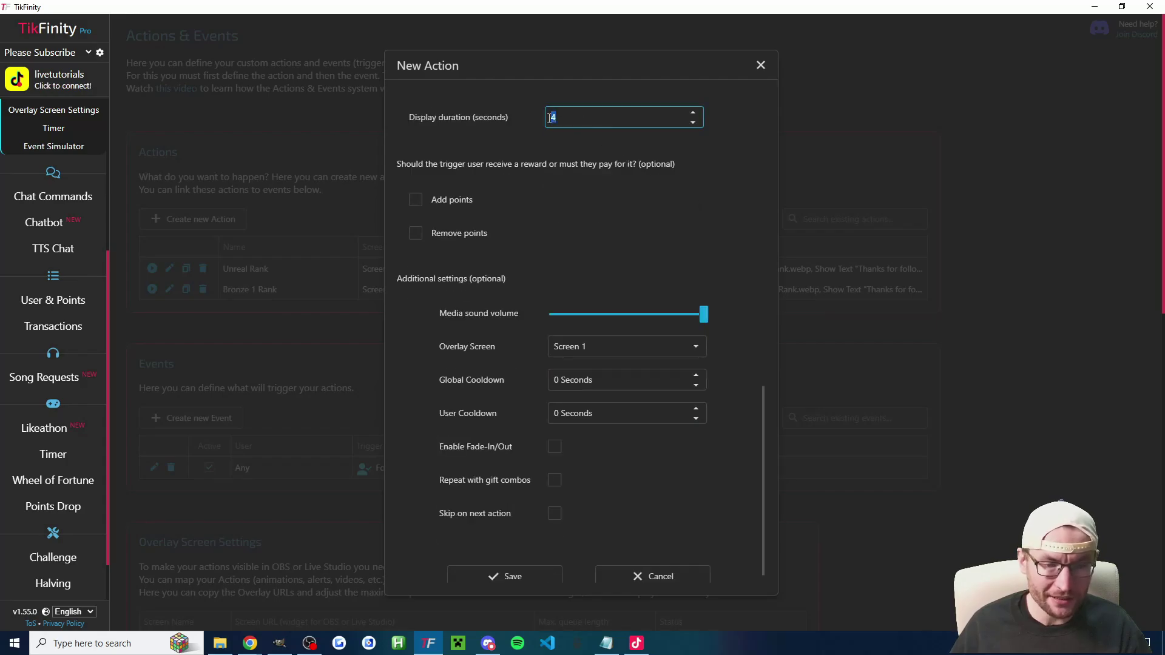
left_click(569, 146)
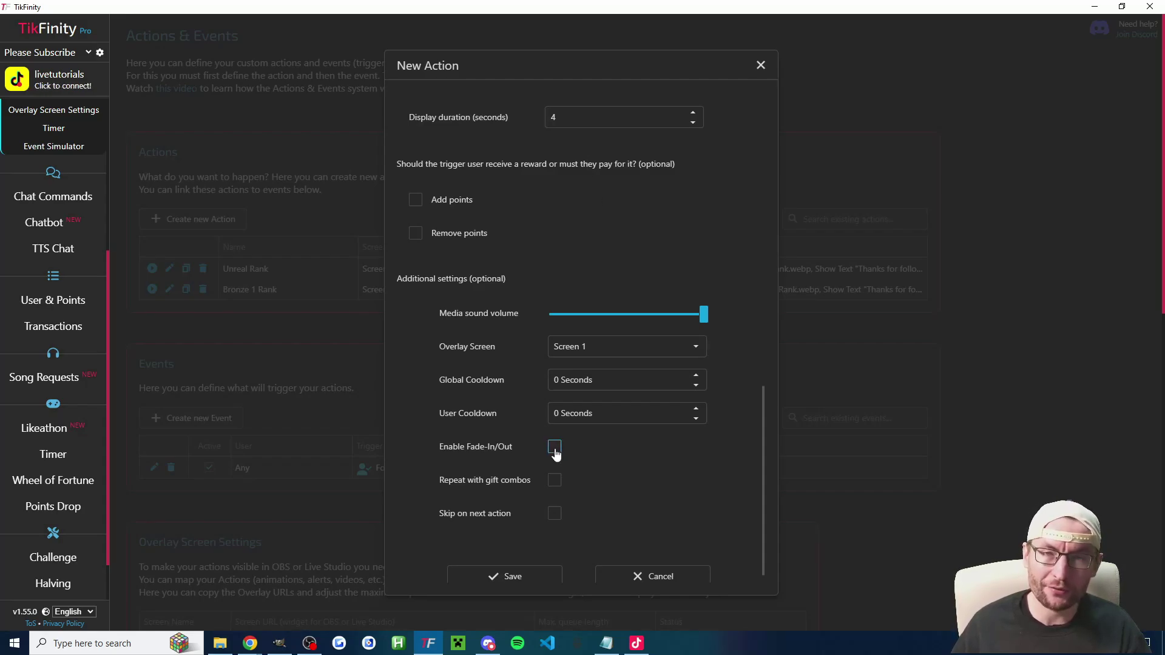
scroll(709, 473, "down", 1)
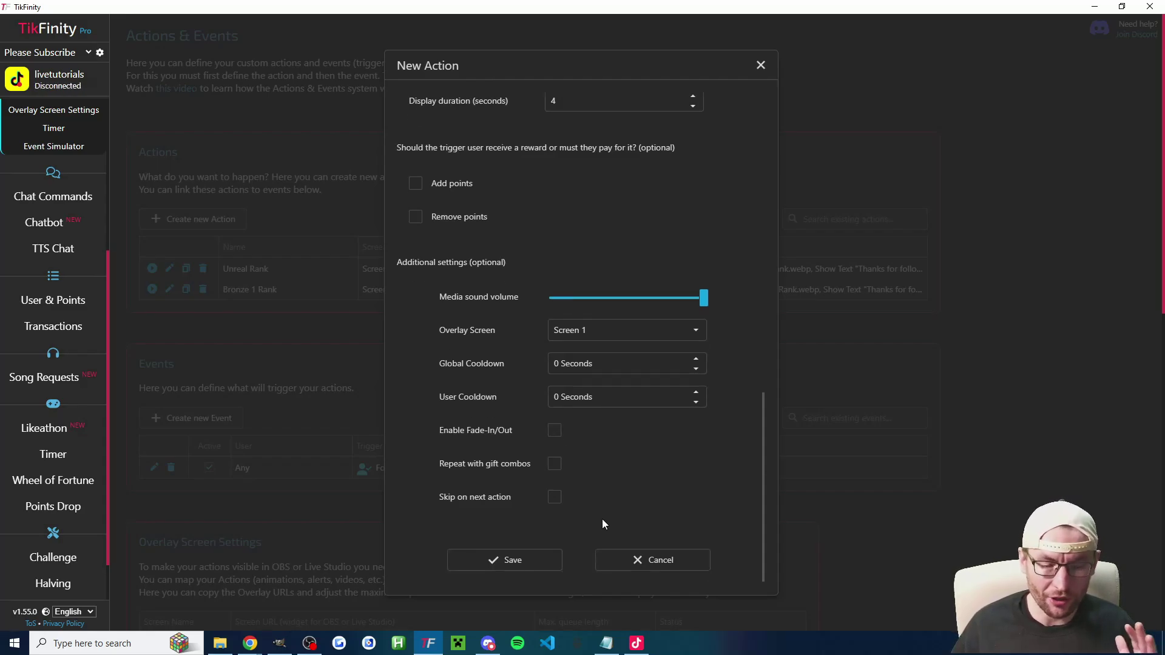
Step: Save the new Bronze 1 Rank action and delete the Unreal Rank action
left_click(543, 565)
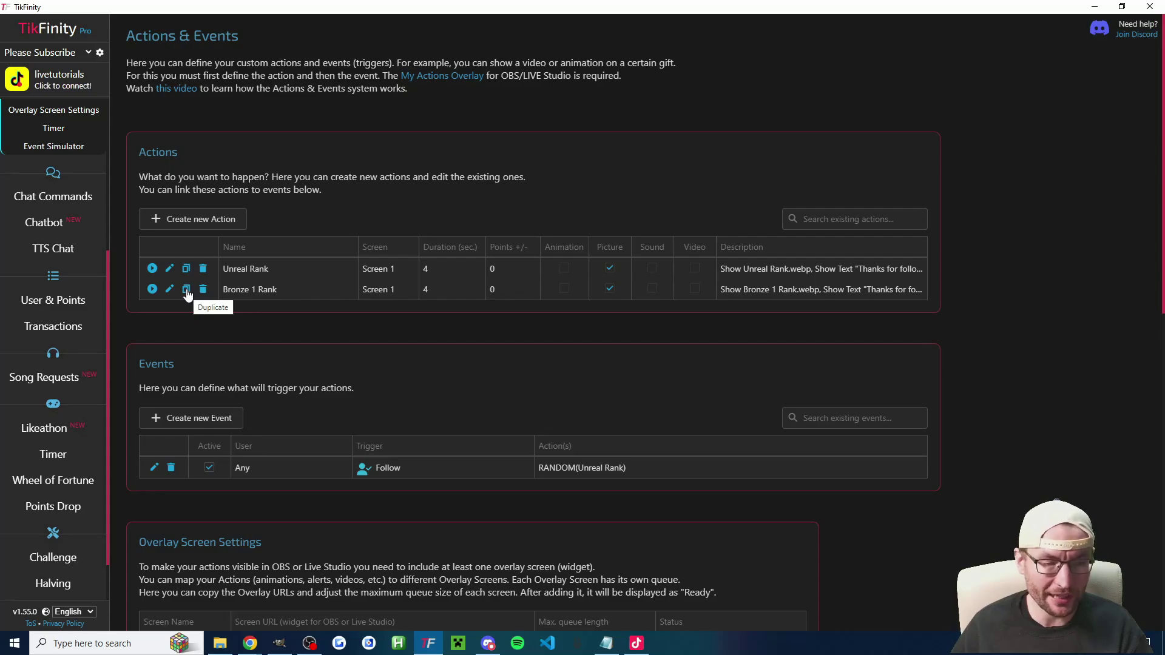
left_click(203, 269)
left_click(546, 340)
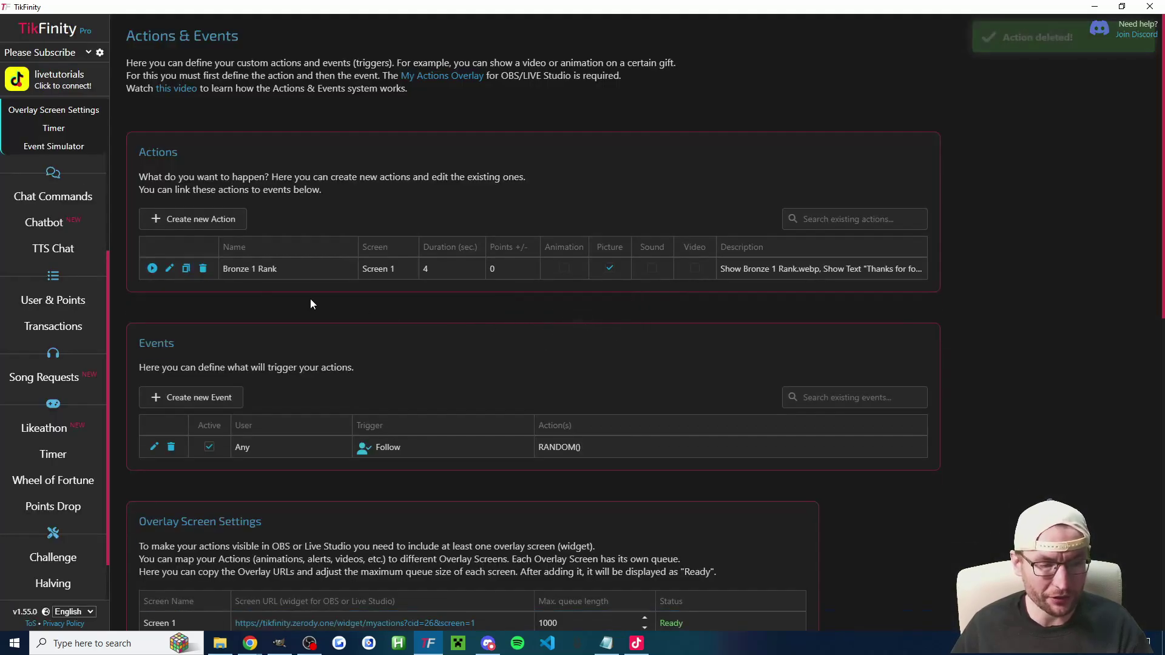
Step: Duplicate Bronze 1 Rank into Bronze 1 Rank (Copy 1) and open the copy for editing
left_click(189, 268)
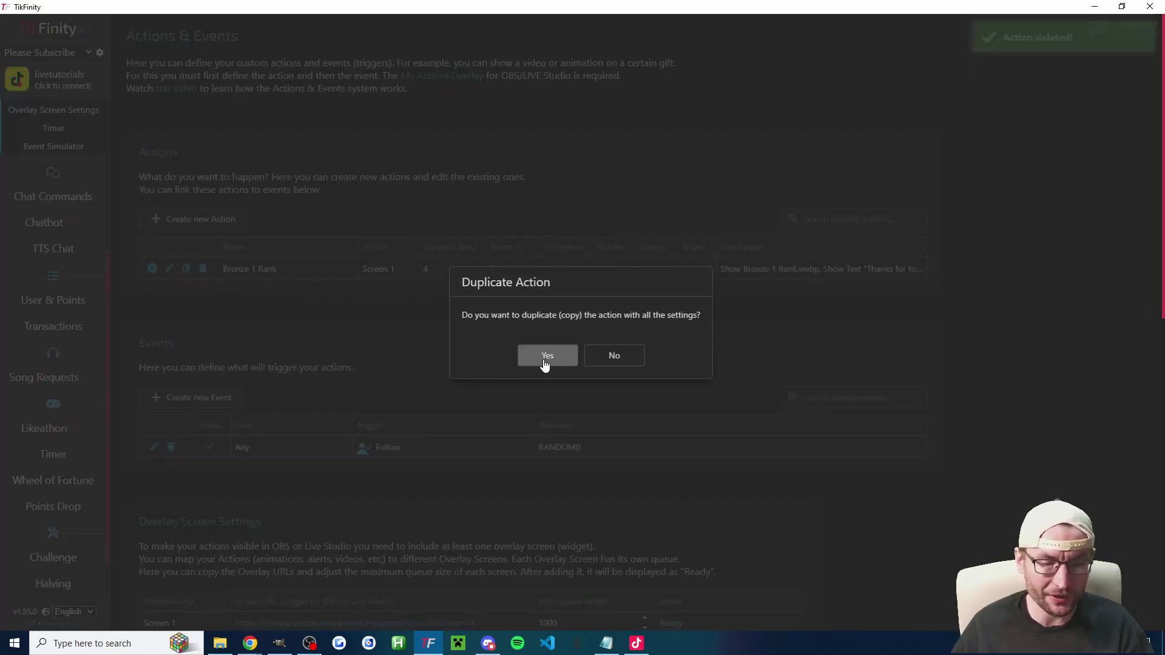
left_click(545, 358)
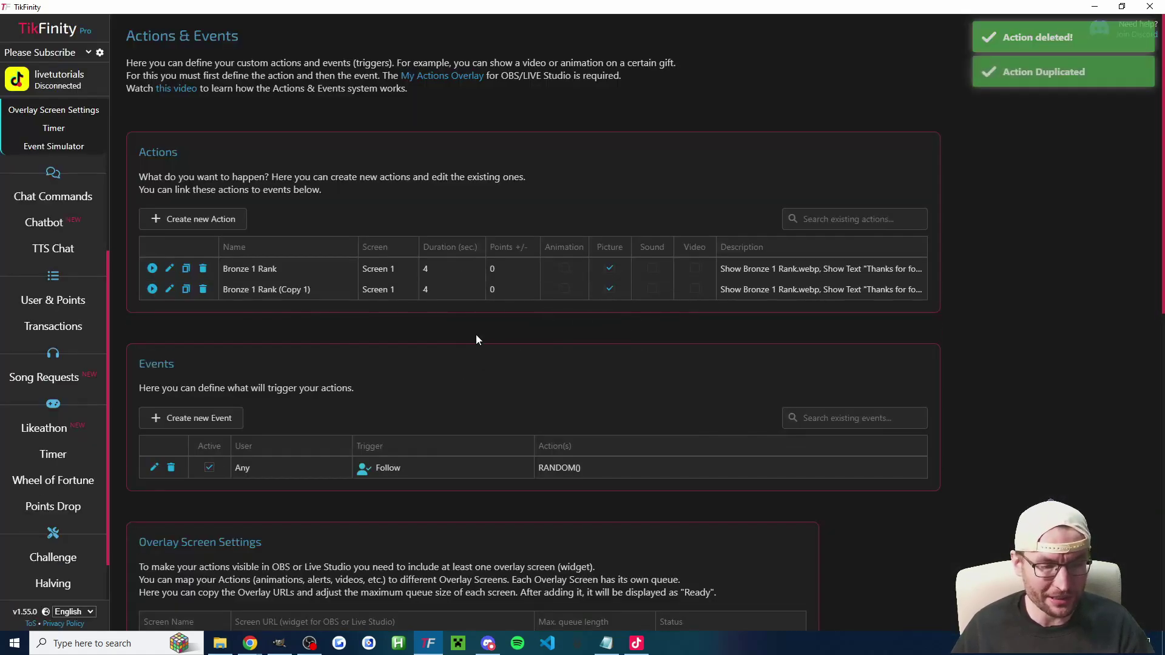
left_click(170, 290)
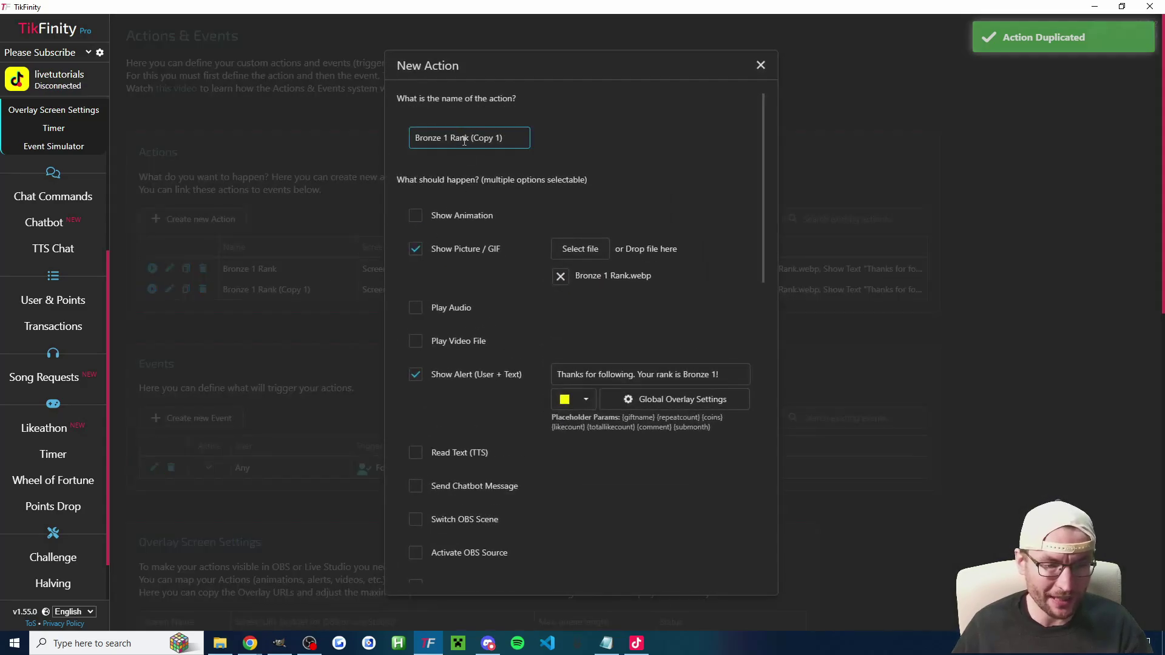
Step: Rename the copy to 'Unreal Rank' and set its picture to Unreal Rank.webp
key("ctrl+a")
type("Unrea")
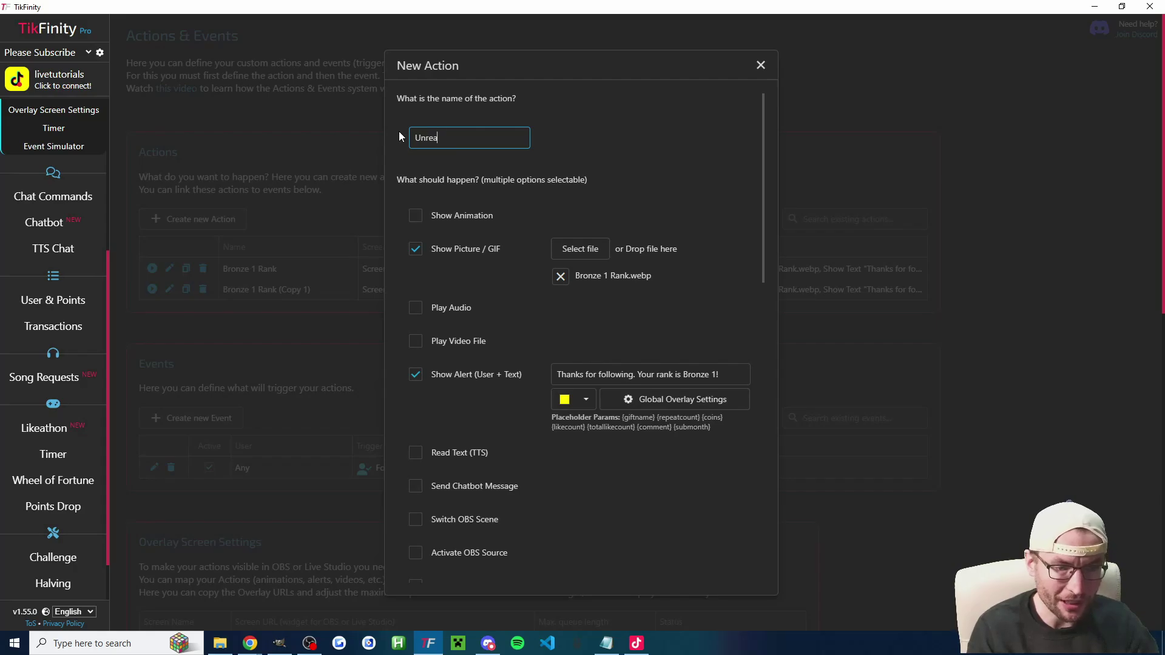
type("l Rank")
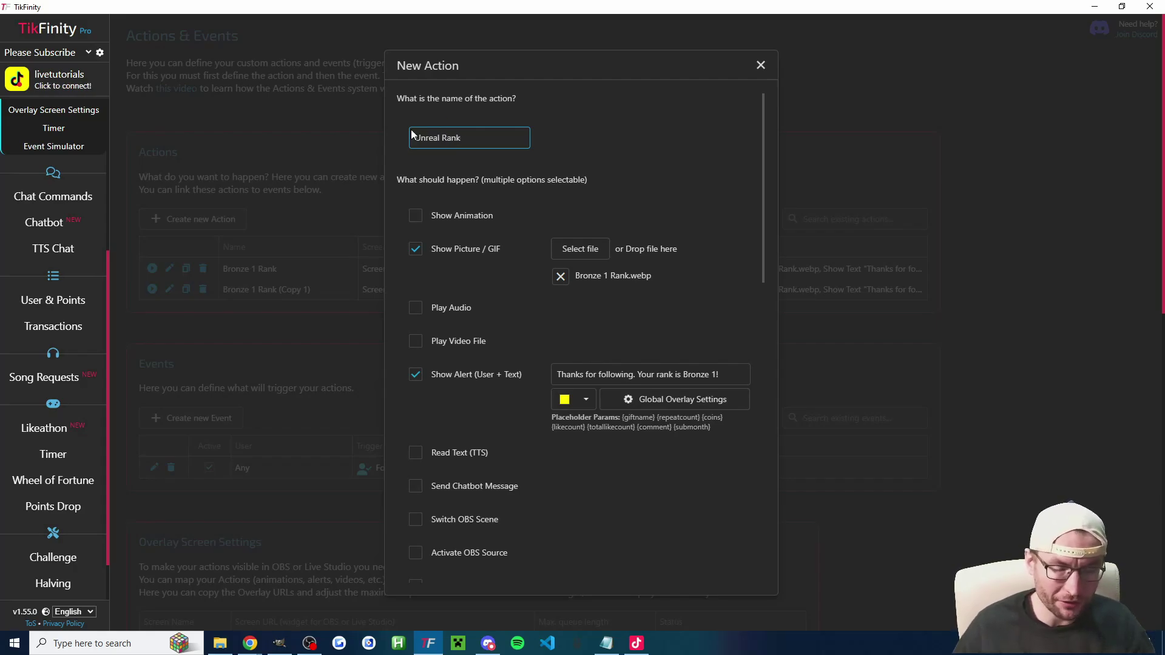
left_click(581, 249)
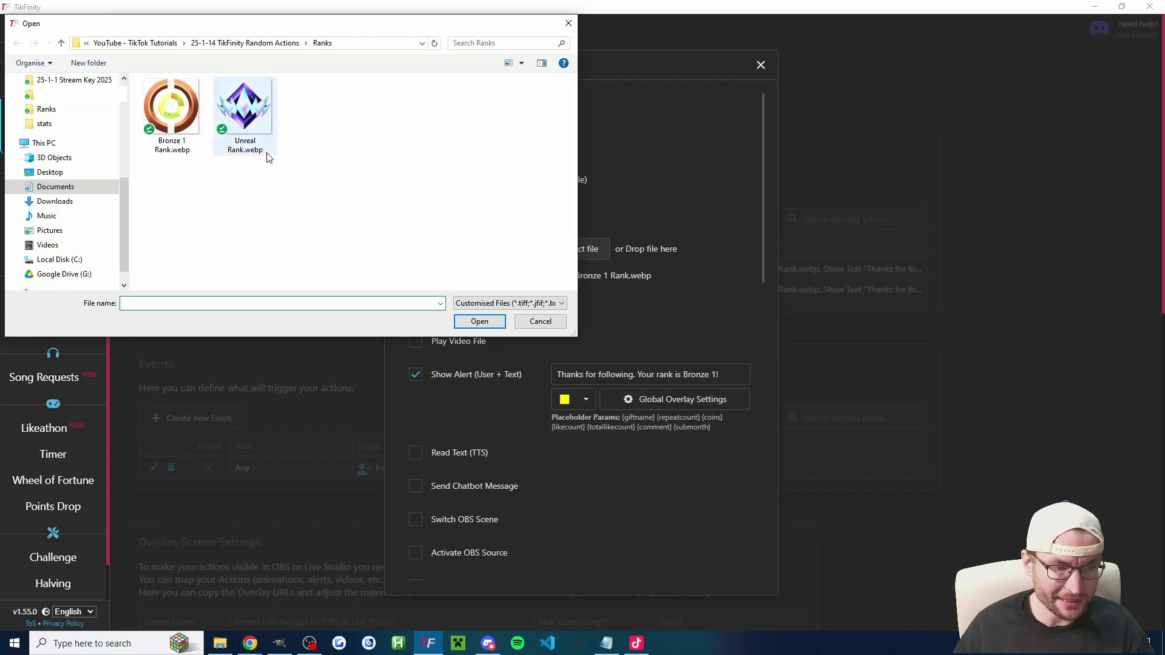
double_click(261, 124)
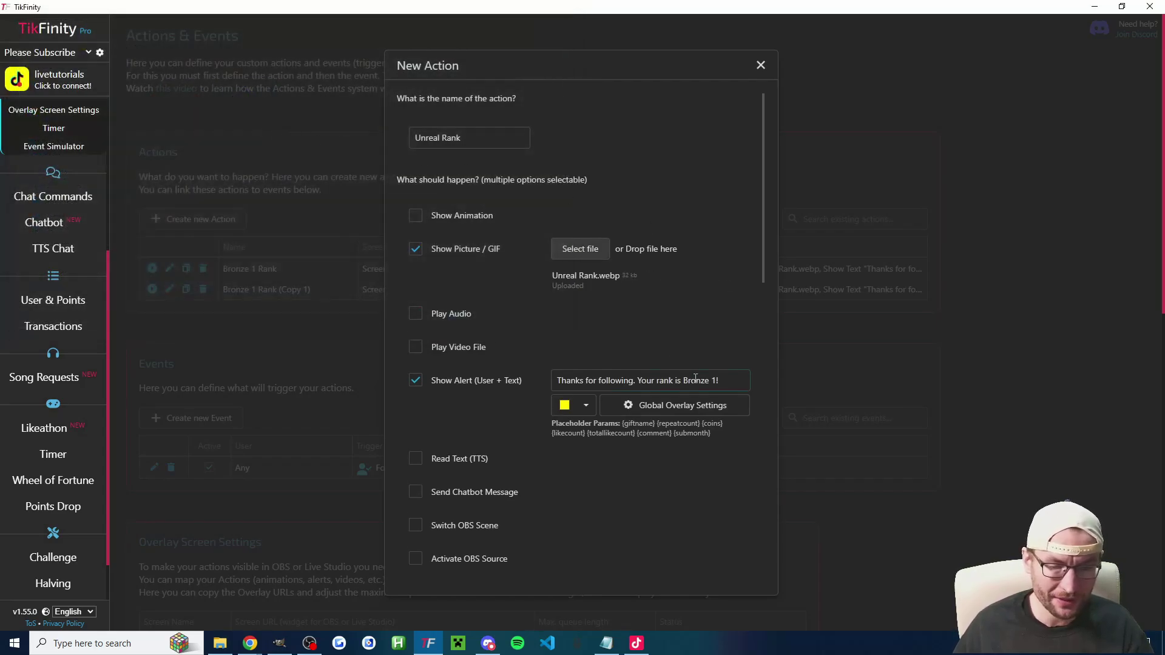
Step: Change the alert text to 'Your rank is Unreal!' and save the action
left_click_drag(683, 380, 714, 381)
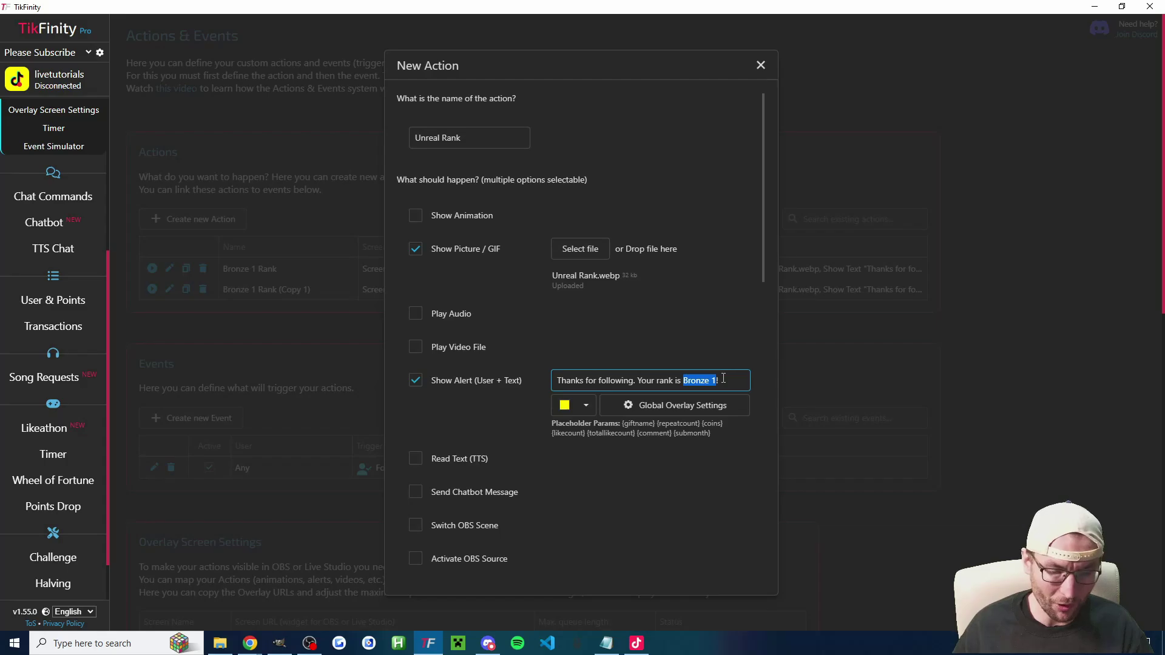
type("Unreal")
left_click(707, 338)
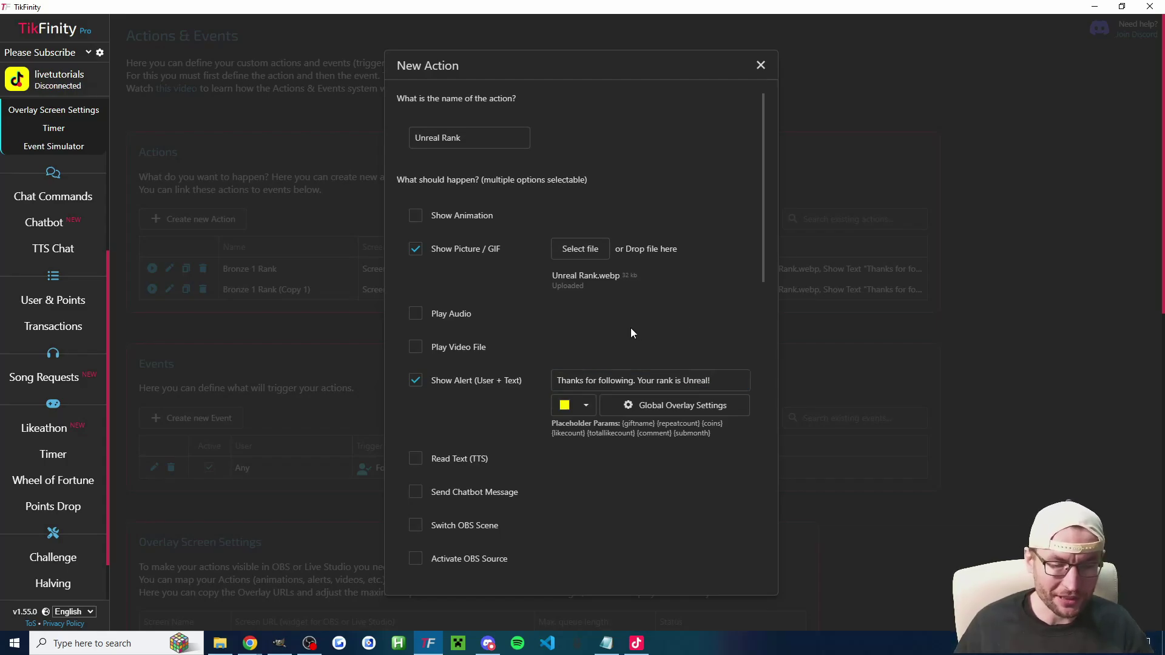
scroll(582, 358, "down", 8)
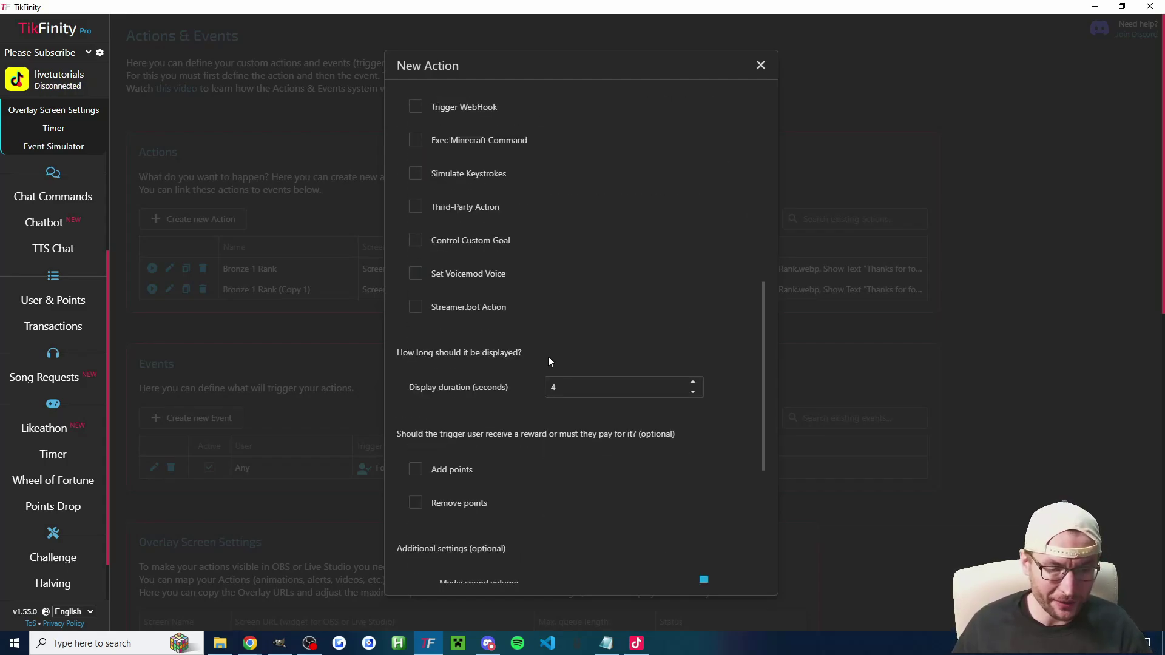
scroll(521, 358, "down", 4)
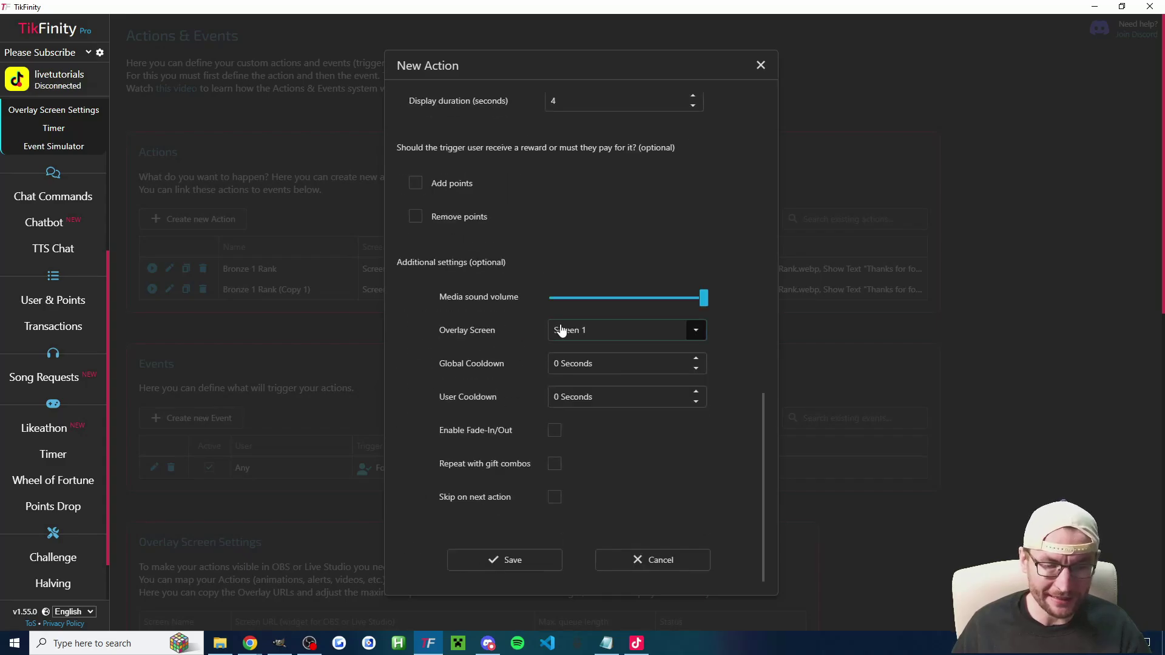
left_click(515, 558)
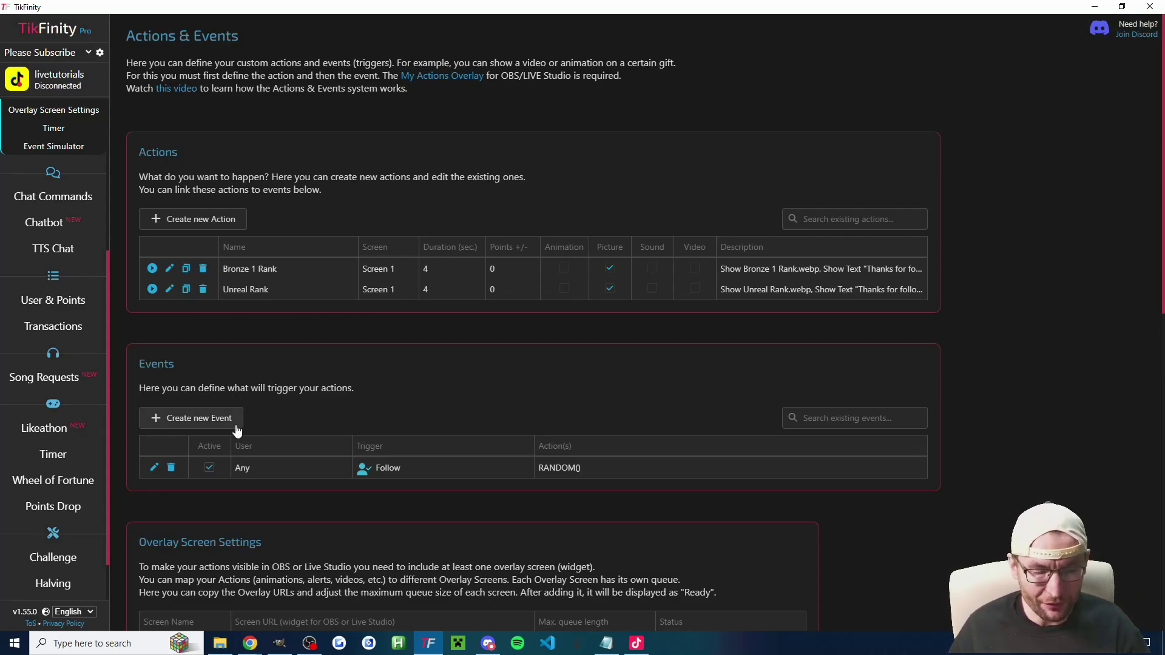
Step: Add Bronze 1 Rank and Unreal Rank as the Follow event's random actions and save
left_click(154, 467)
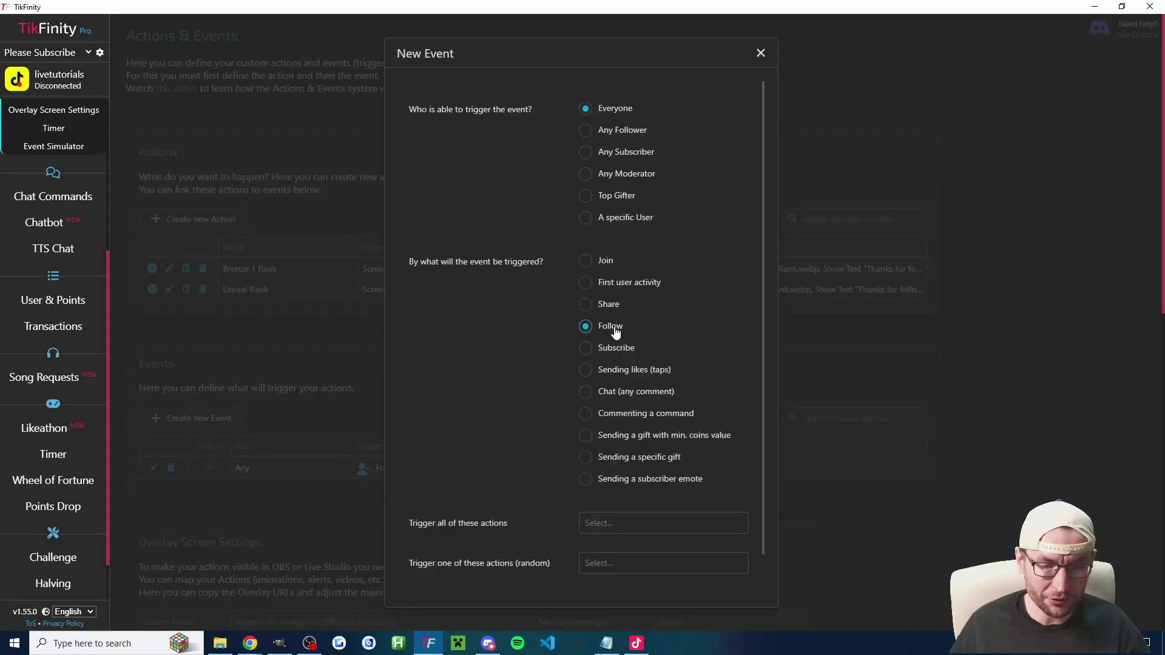
scroll(617, 297, "down", 1)
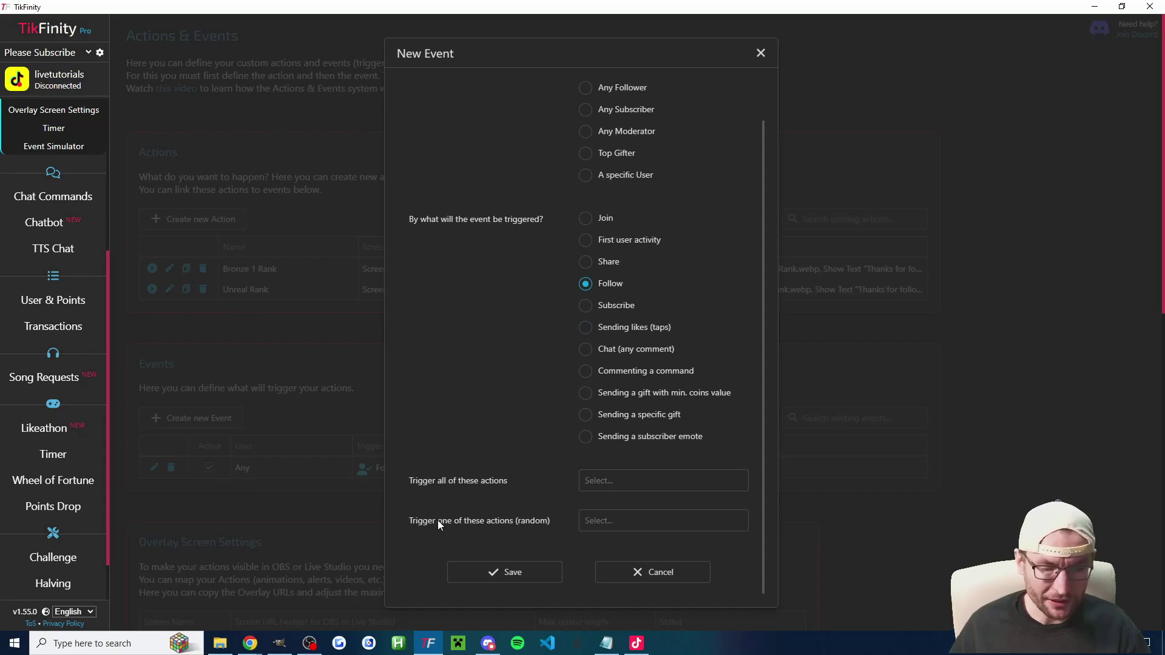
left_click_drag(438, 520, 517, 522)
left_click(568, 526)
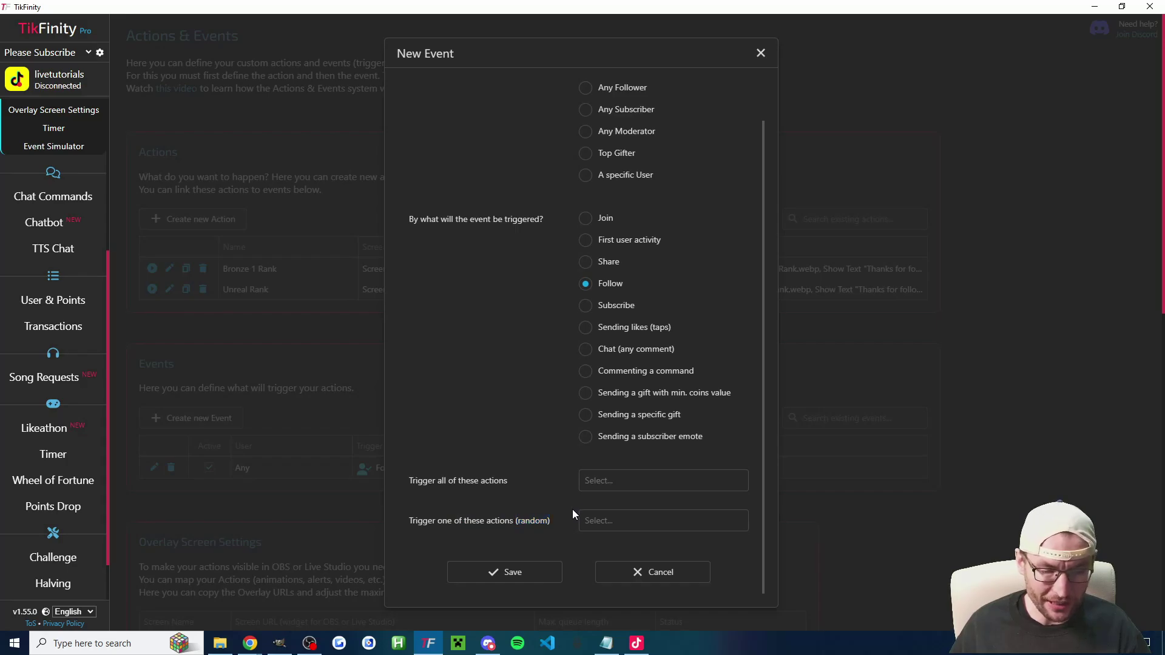
left_click(599, 526)
left_click(605, 542)
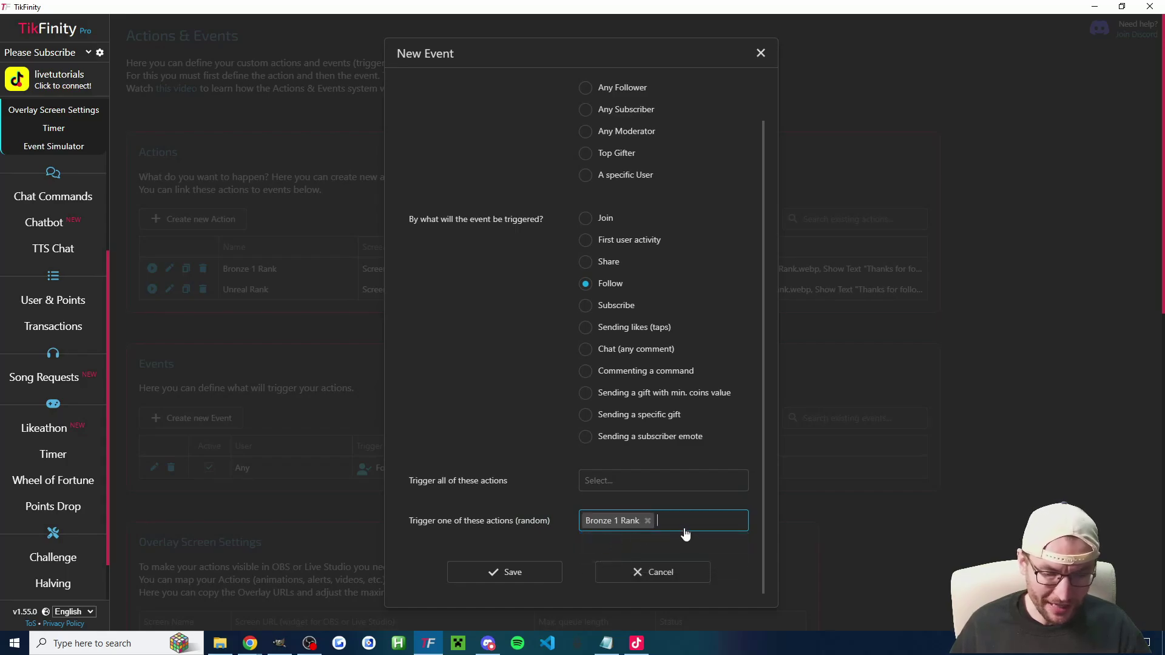
left_click(680, 527)
left_click(614, 562)
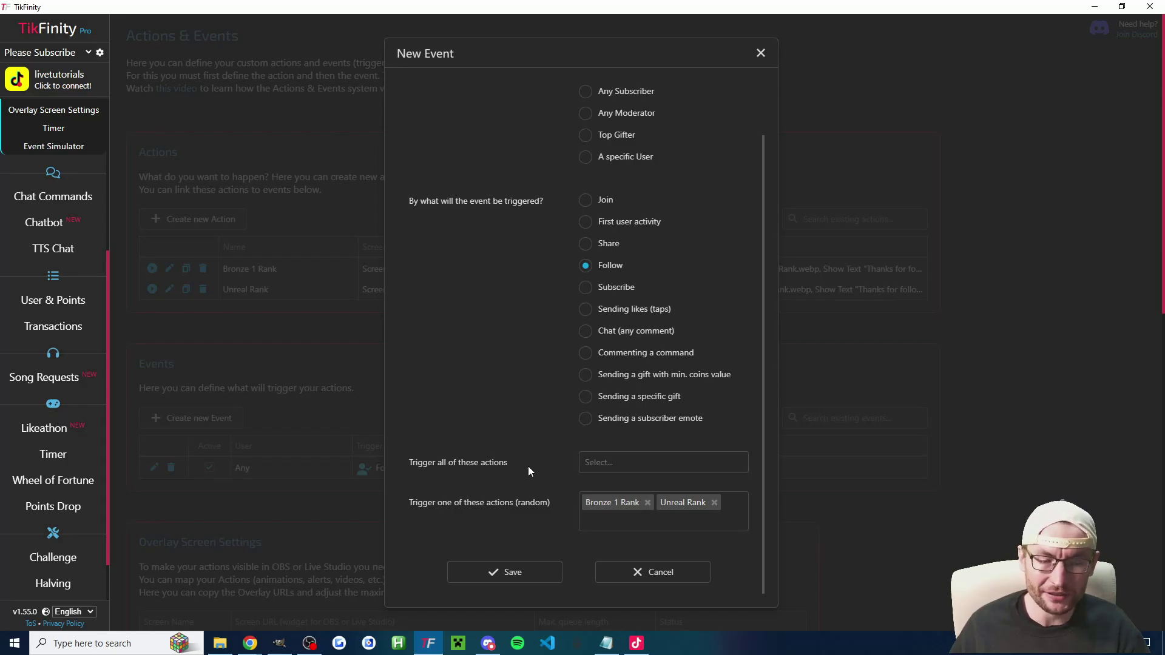
key("Return")
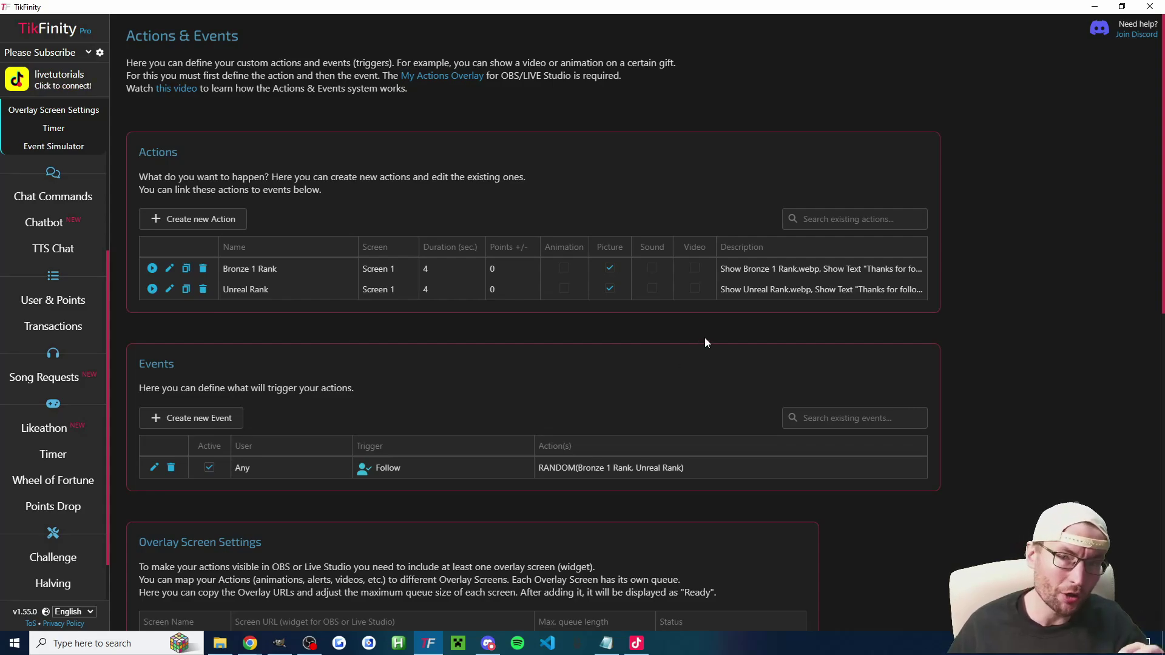
Step: Copy the Screen 1 URL from TikFinity's Overlay Screen Settings to the clipboard
scroll(446, 235, "down", 7)
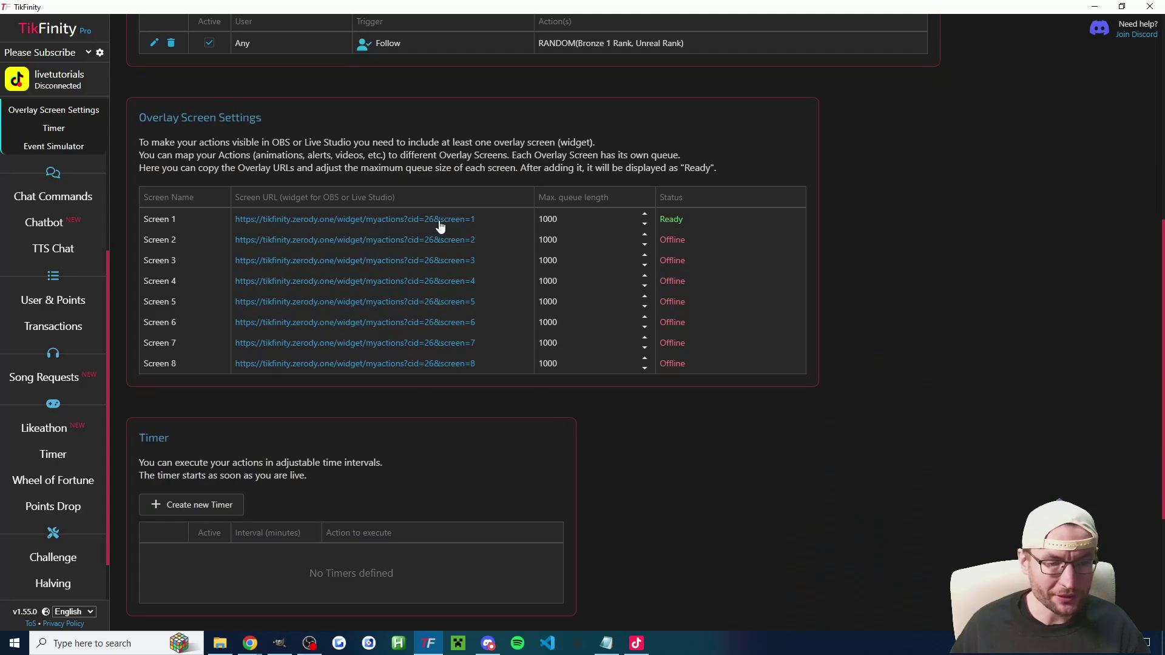
left_click_drag(138, 118, 268, 115)
left_click(268, 115)
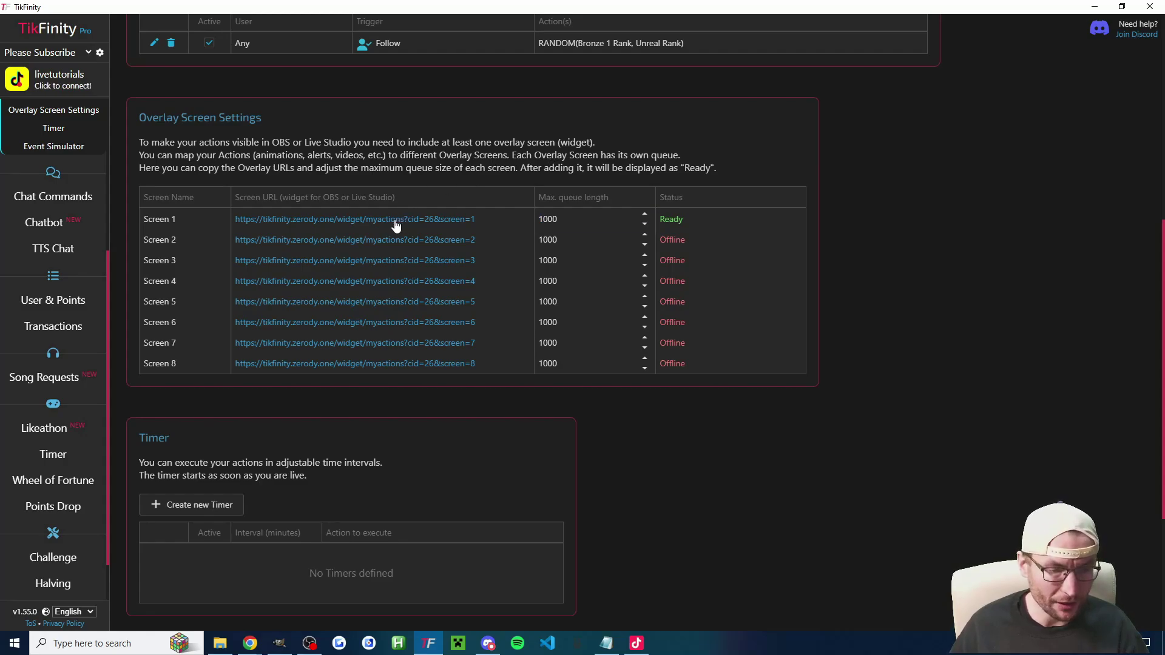
left_click(374, 222)
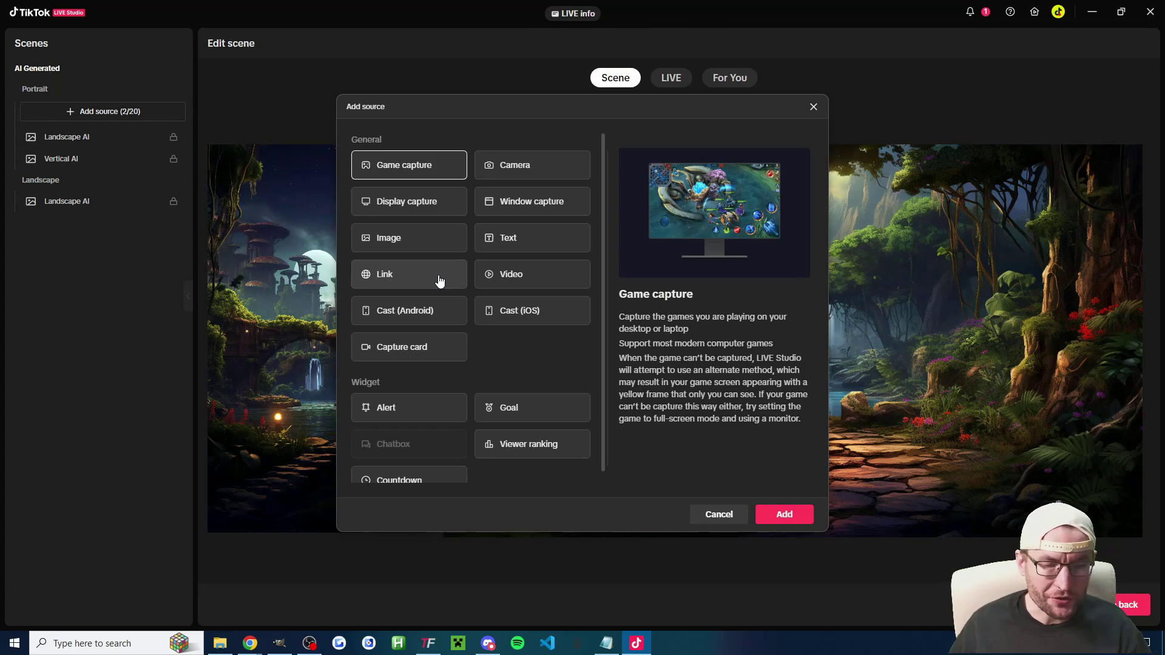
Step: Add a Link source and paste the TikFinity Screen 1 URL as its link
left_click(439, 281)
left_click(783, 514)
left_click(446, 243)
key("ctrl+v")
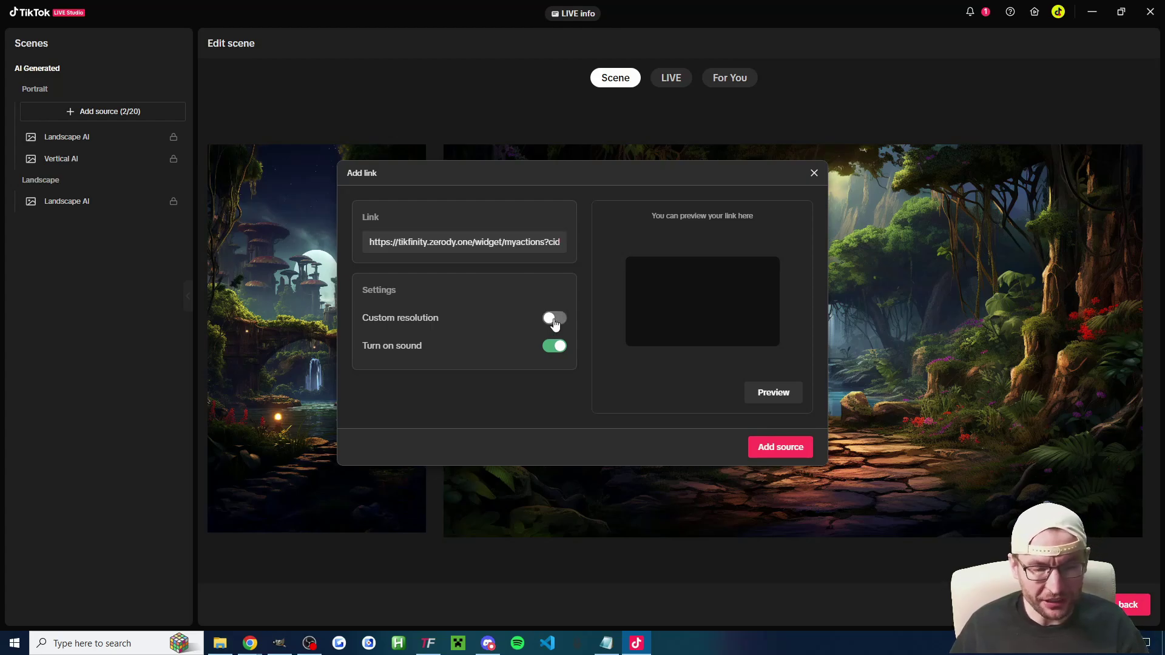
Step: Enable custom resolution with height 800 and add the link source to the scene
left_click(553, 322)
left_click_drag(489, 169, 437, 167)
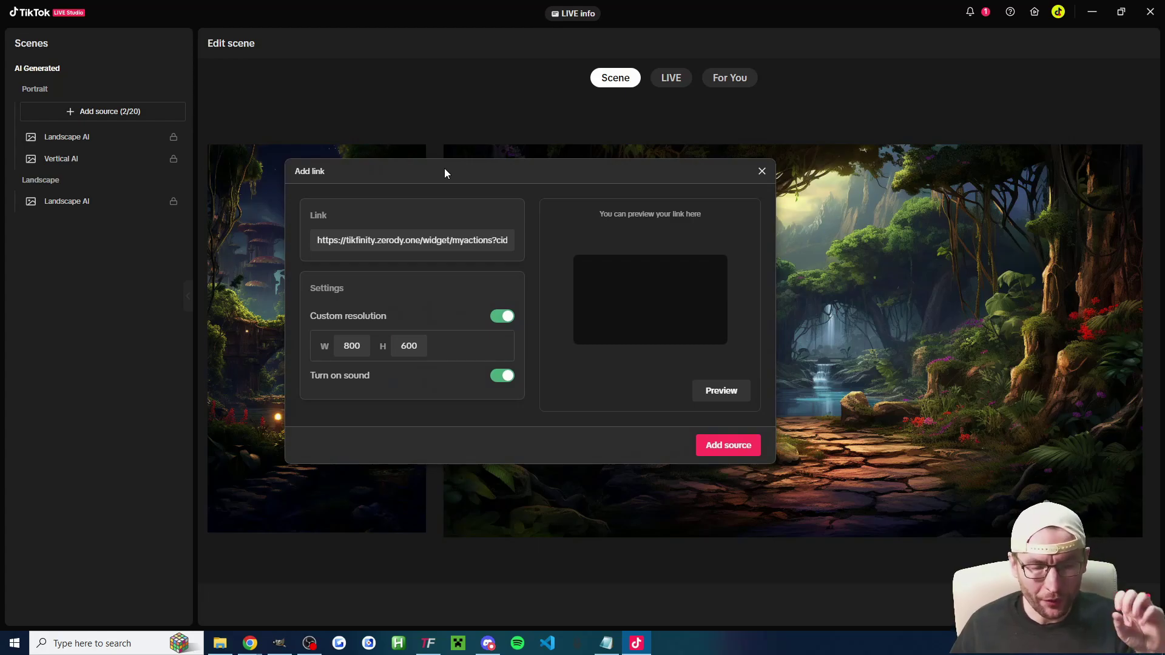
left_click(407, 346)
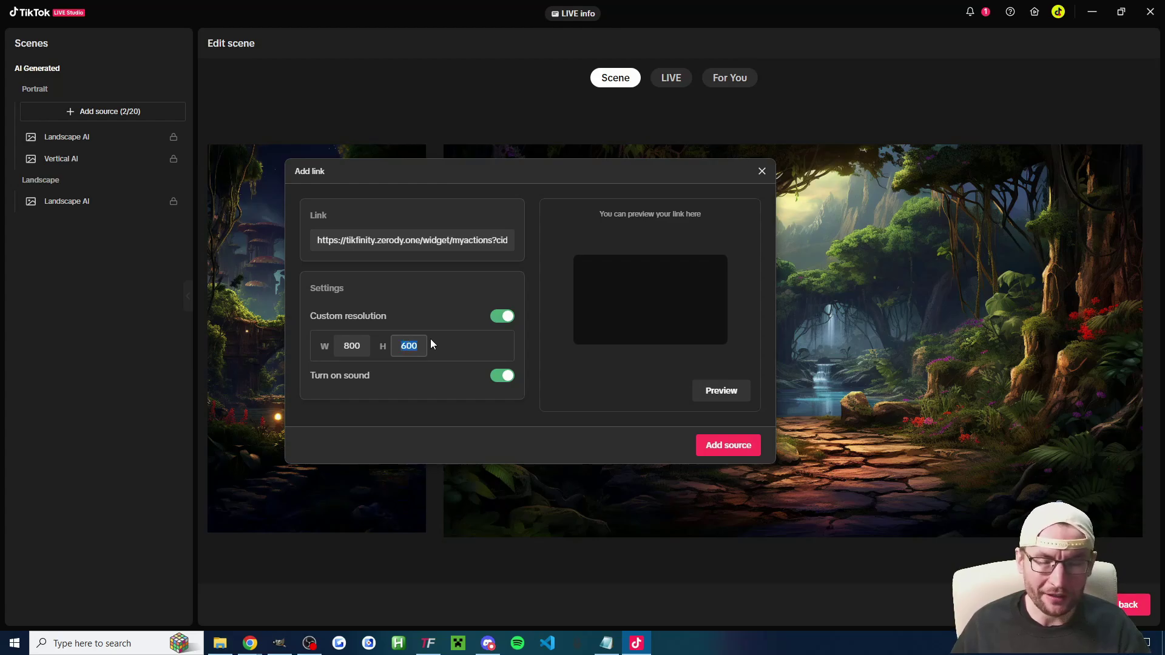
type("800")
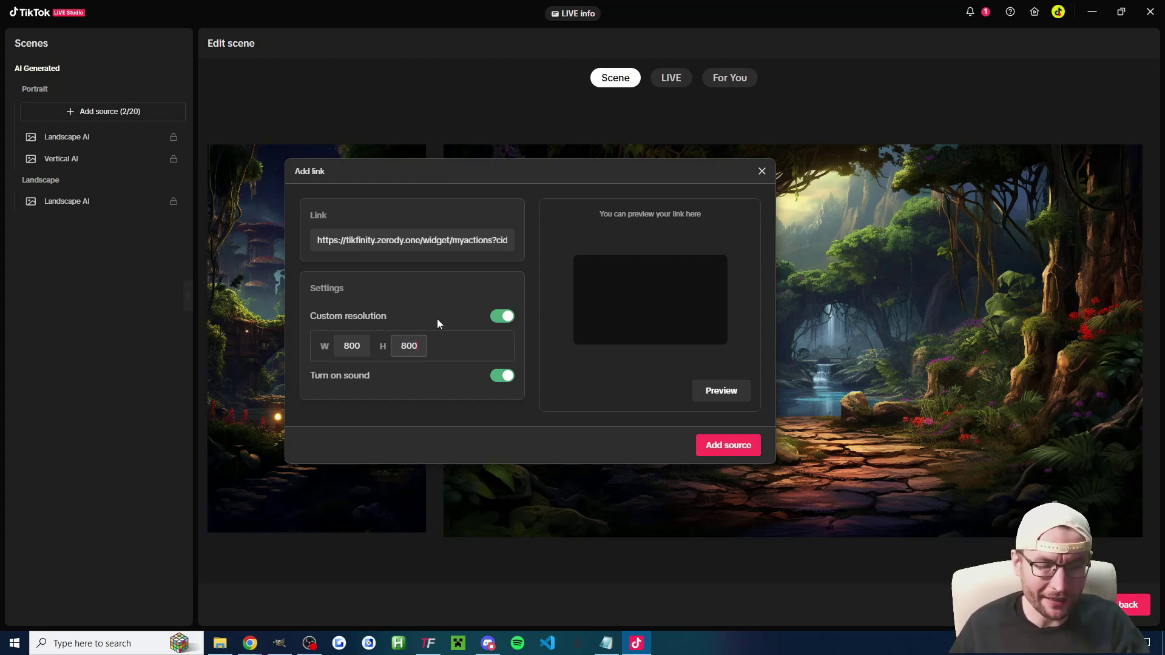
left_click(731, 447)
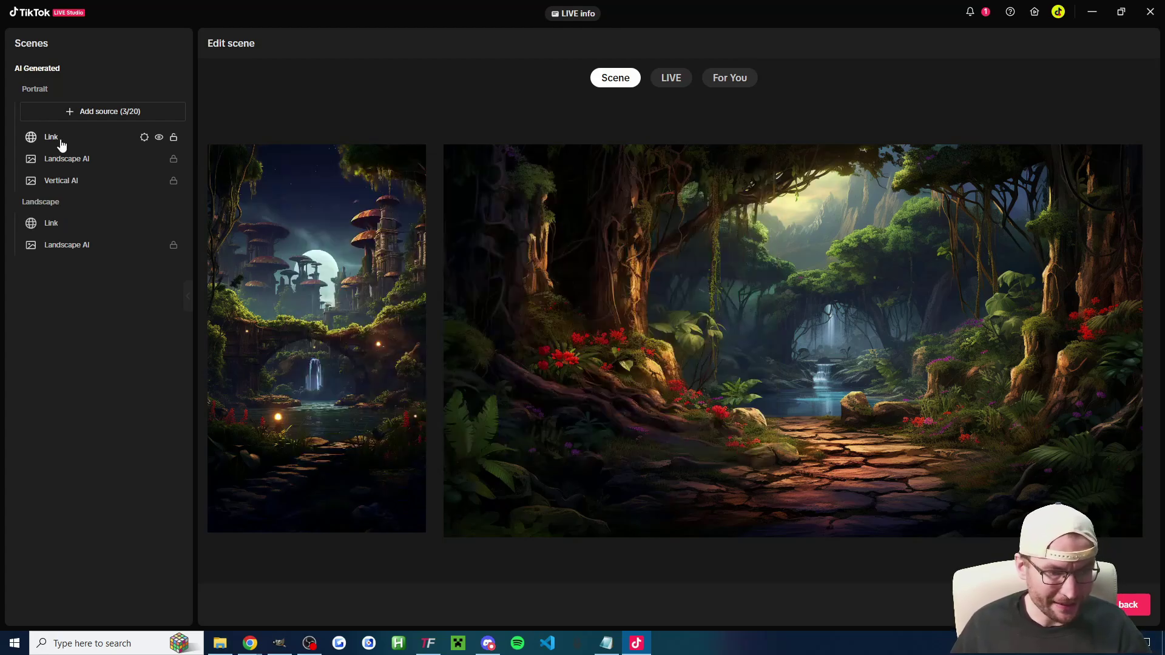
left_click(60, 143)
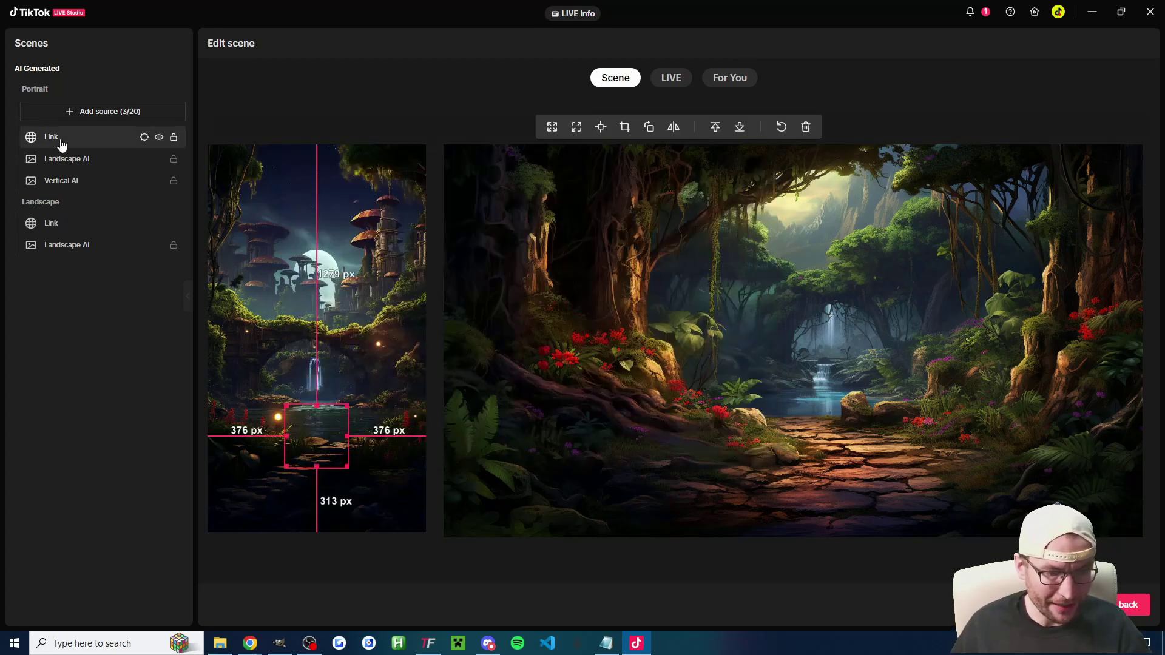
Step: Enlarge and centre the Link box in both the landscape and portrait previews
left_click(57, 228)
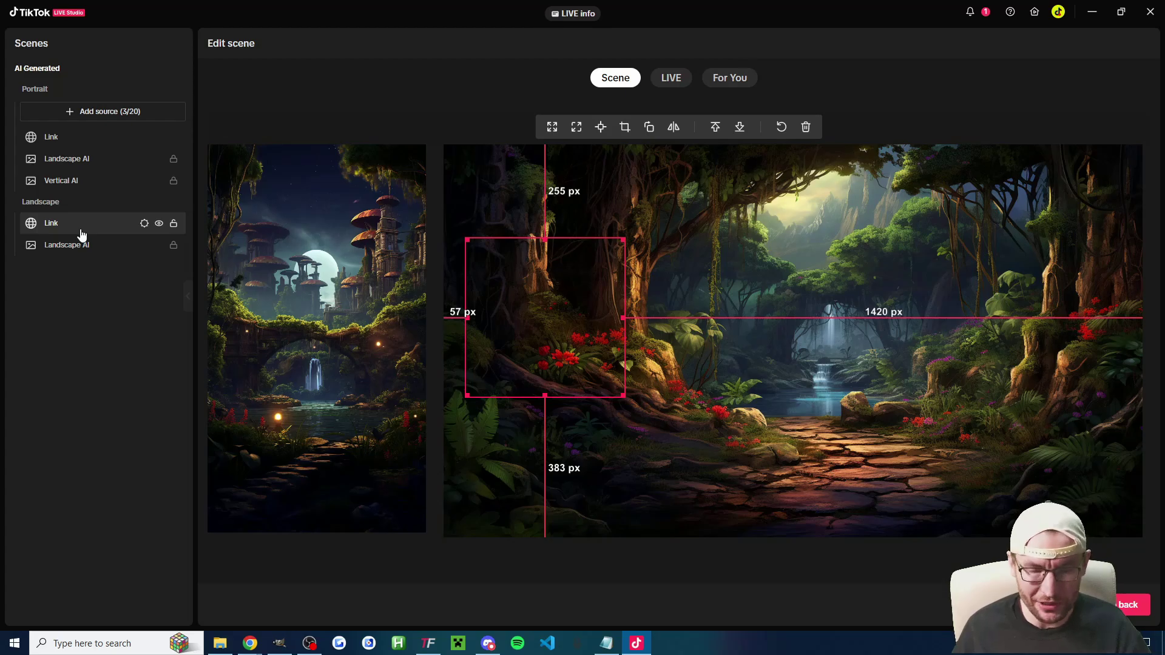
left_click_drag(625, 395, 761, 219)
left_click_drag(637, 303, 808, 289)
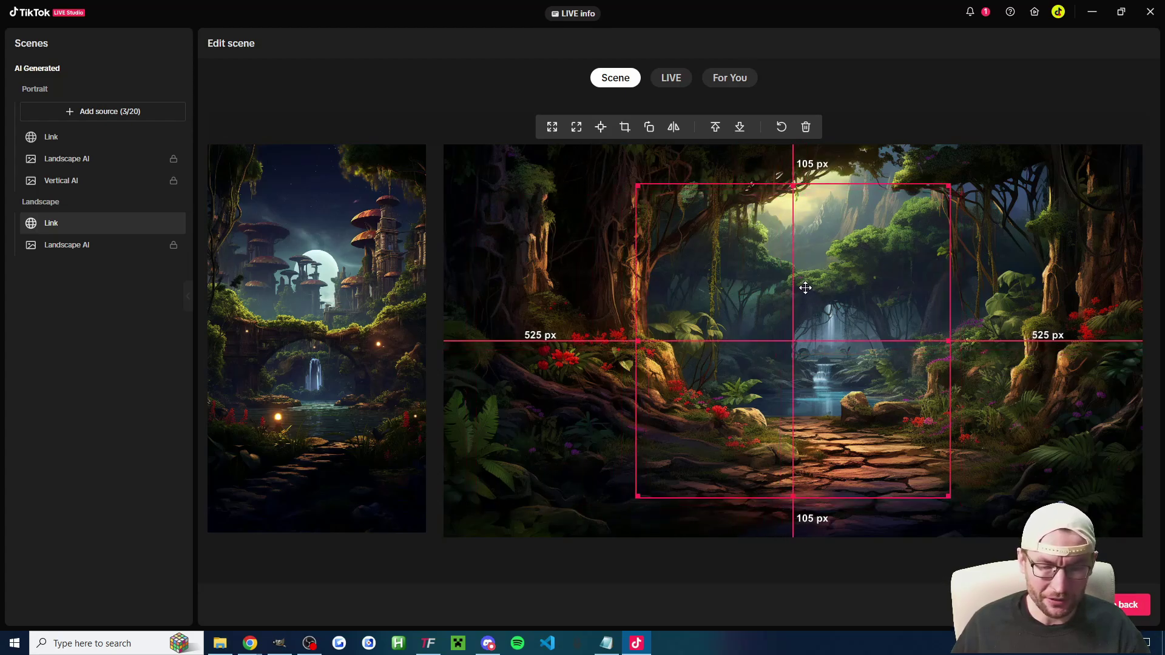
left_click(49, 138)
left_click_drag(285, 406, 221, 338)
left_click_drag(336, 341, 403, 285)
left_click_drag(312, 358, 317, 322)
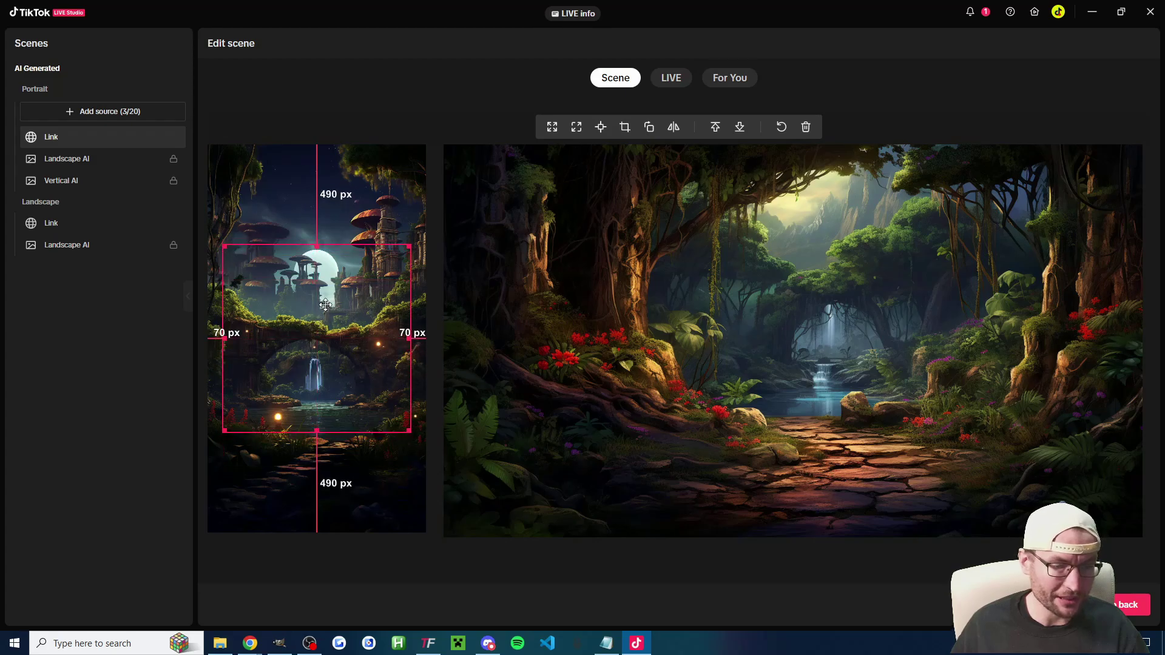
Step: Rename both the portrait and landscape Link sources to 'TikFinity Screen 1'
right_click(56, 141)
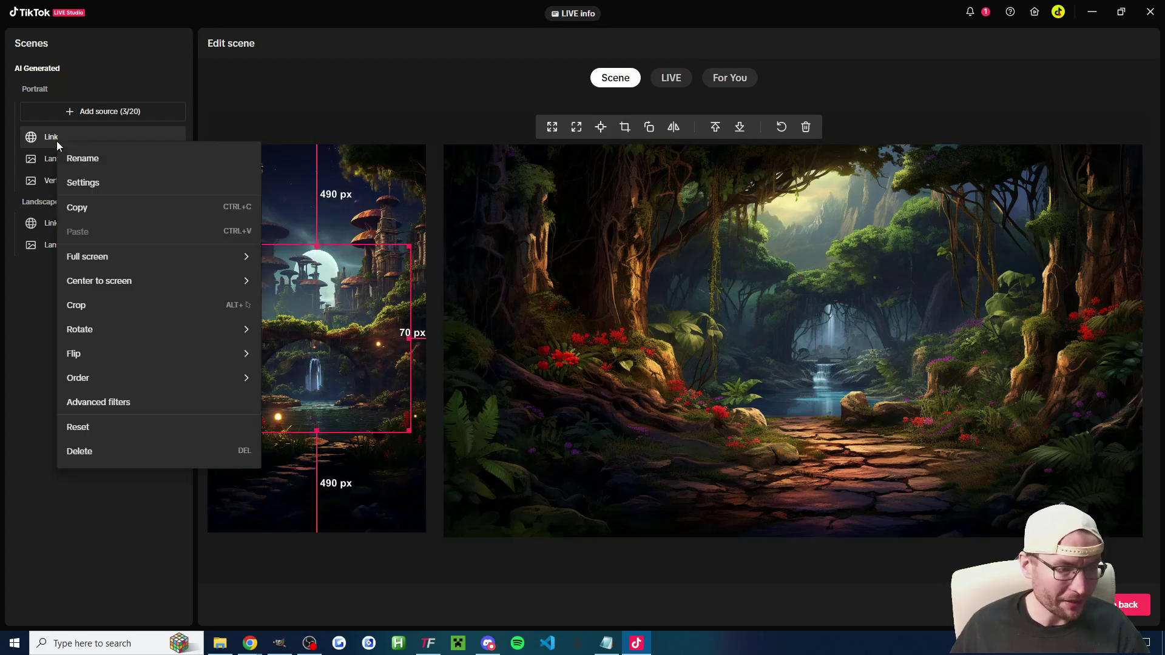
left_click(98, 165)
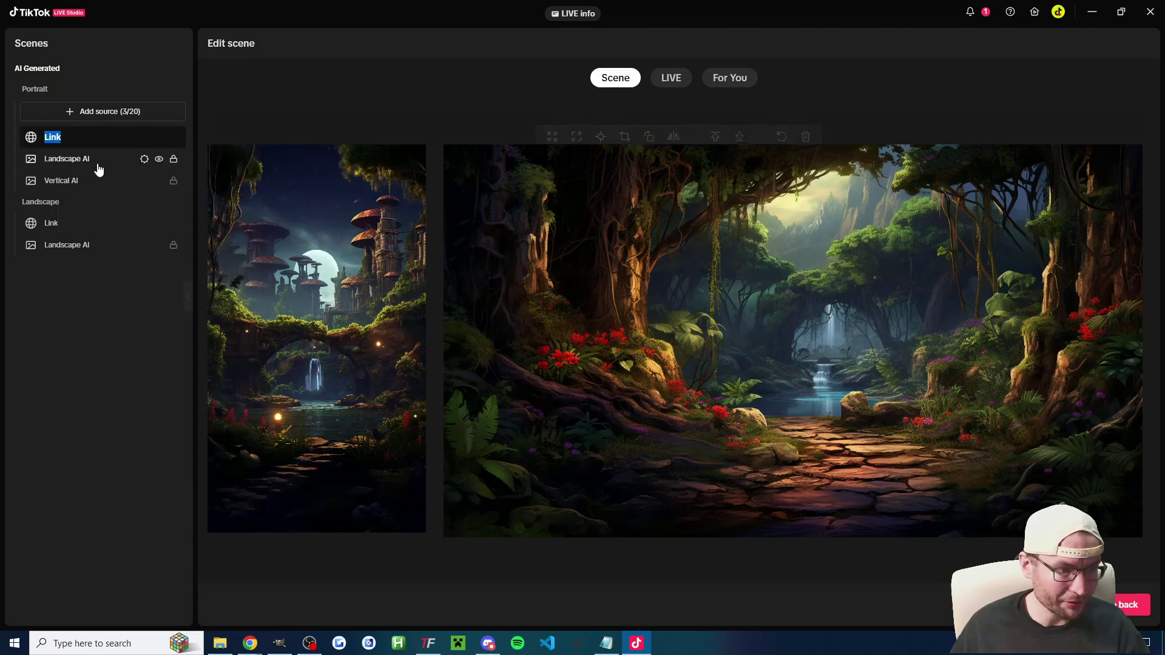
key("ctrl+v")
key("Return")
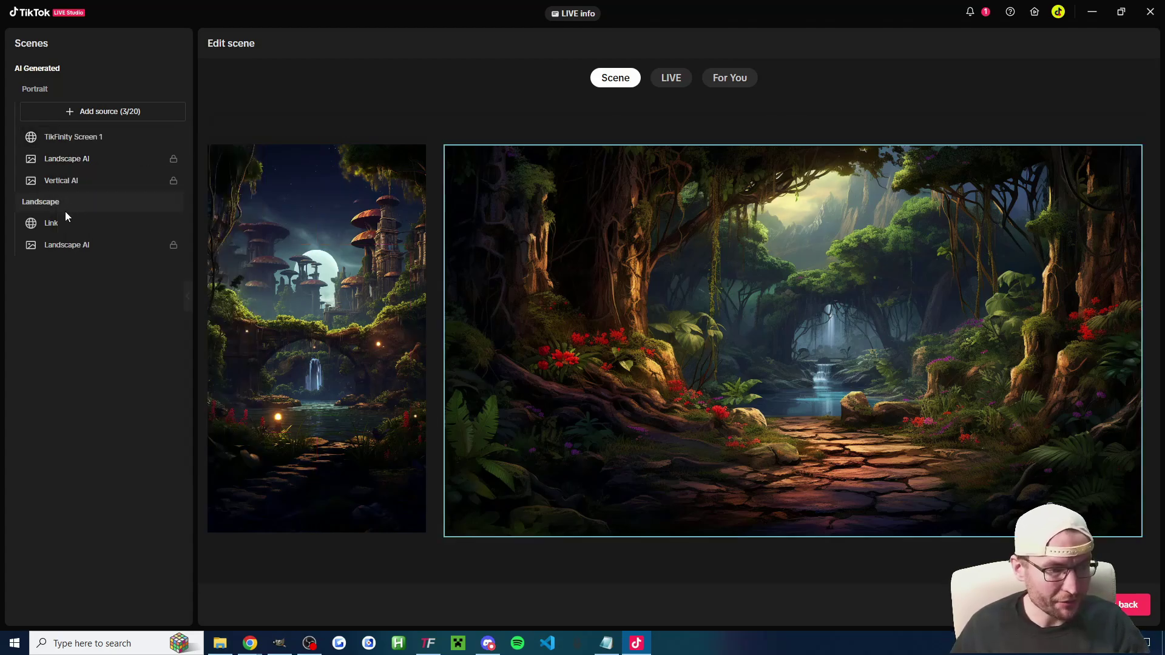
right_click(59, 228)
left_click(89, 242)
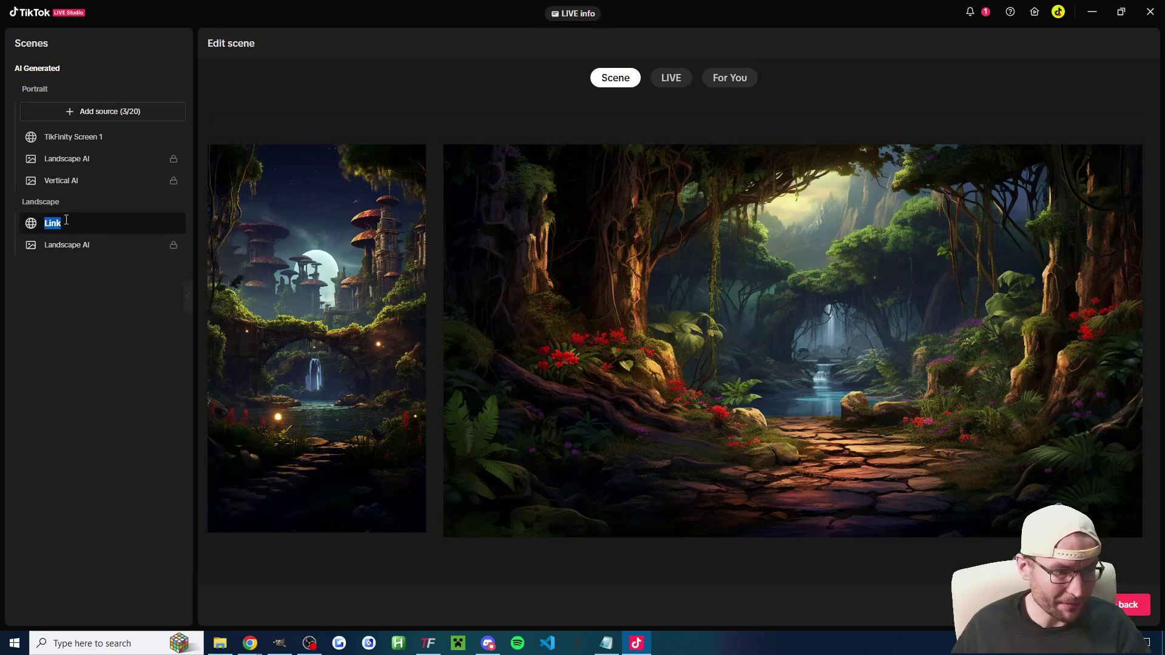
key("ctrl+v")
key("Return")
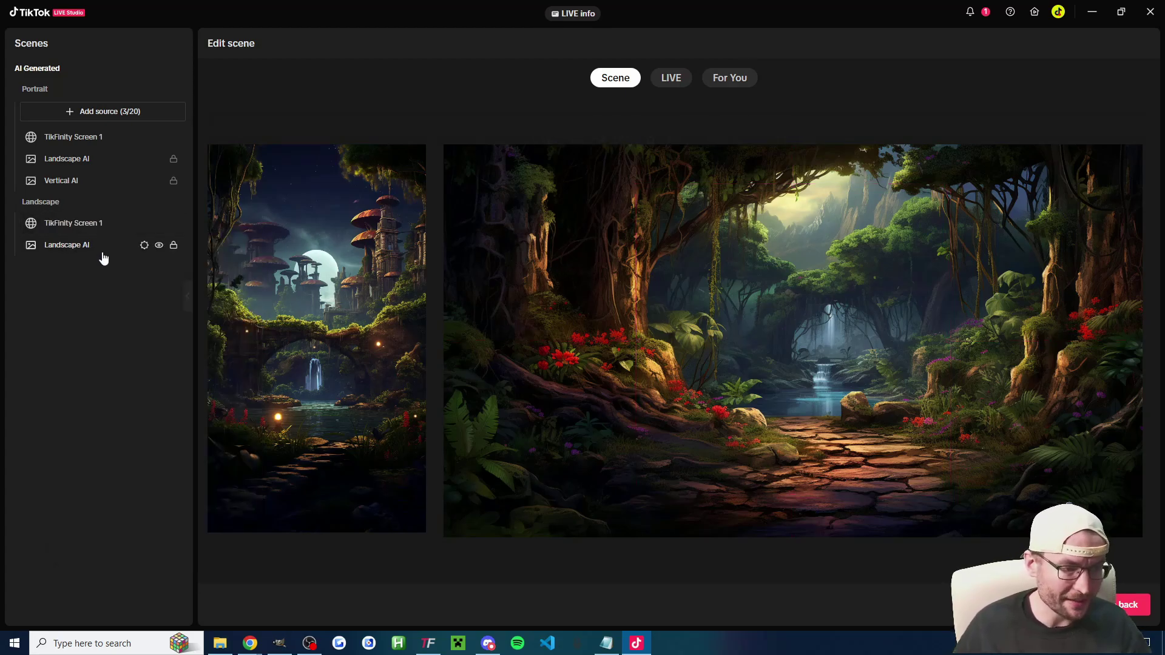
key("alt+Tab")
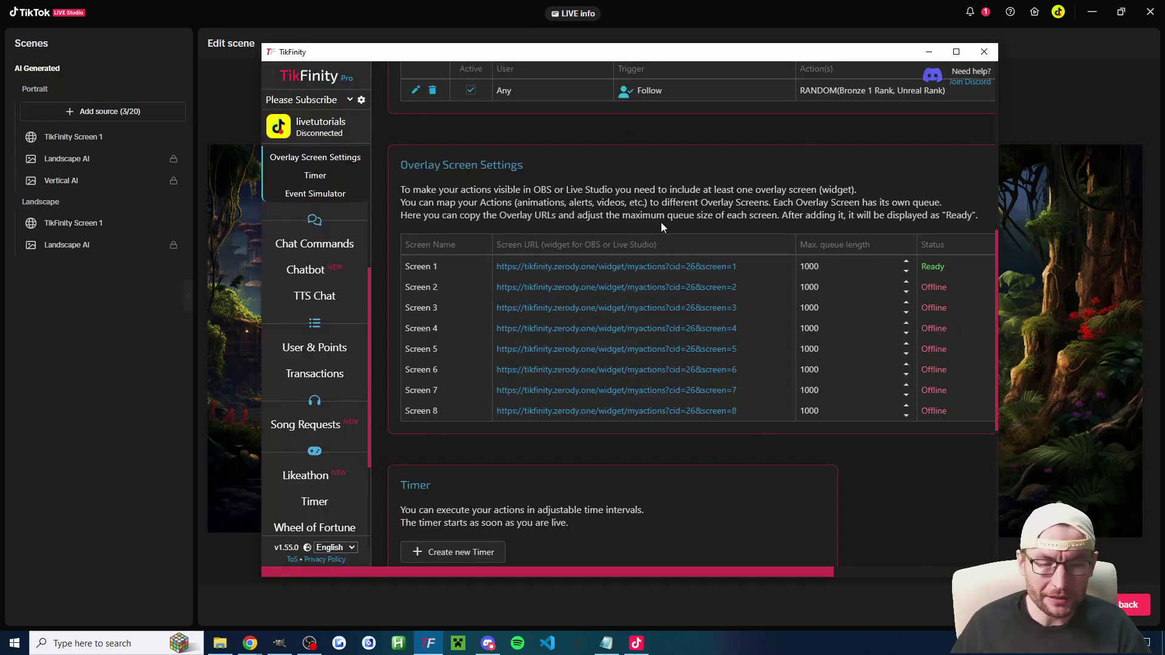
Step: Simulate a follow alert in TikFinity, then open the portrait TikFinity Screen 1 source settings
scroll(599, 255, "up", 2)
scroll(598, 254, "up", 5)
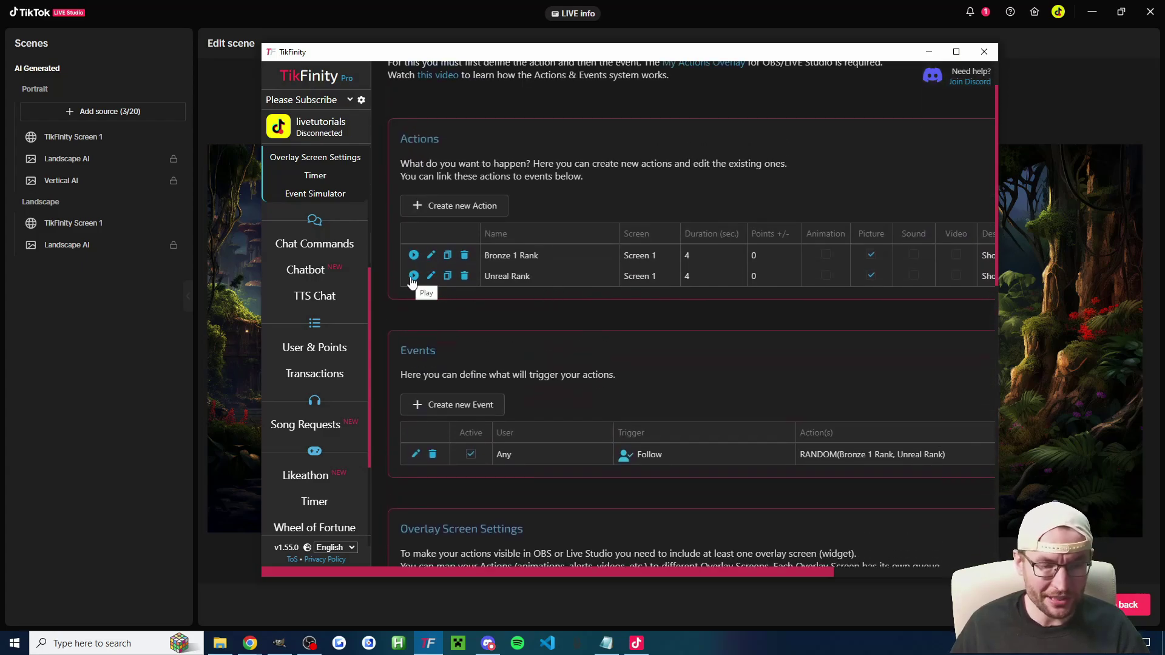
scroll(627, 334, "down", 10)
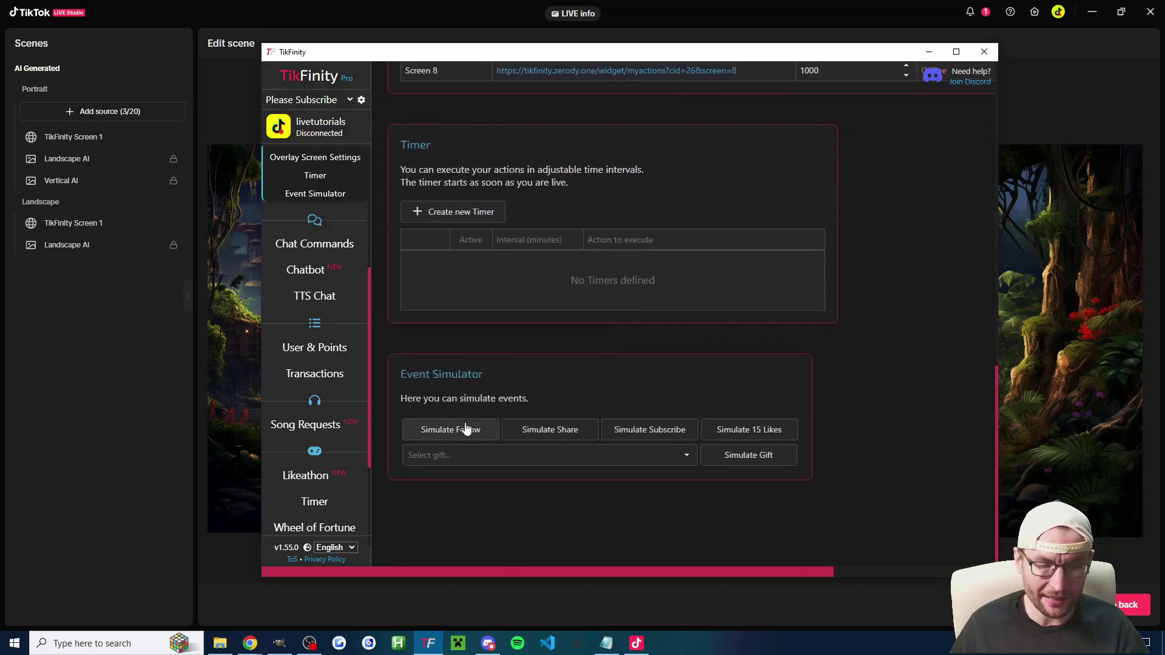
left_click(467, 435)
left_click_drag(571, 55, 648, 450)
left_click(137, 149)
left_click(145, 138)
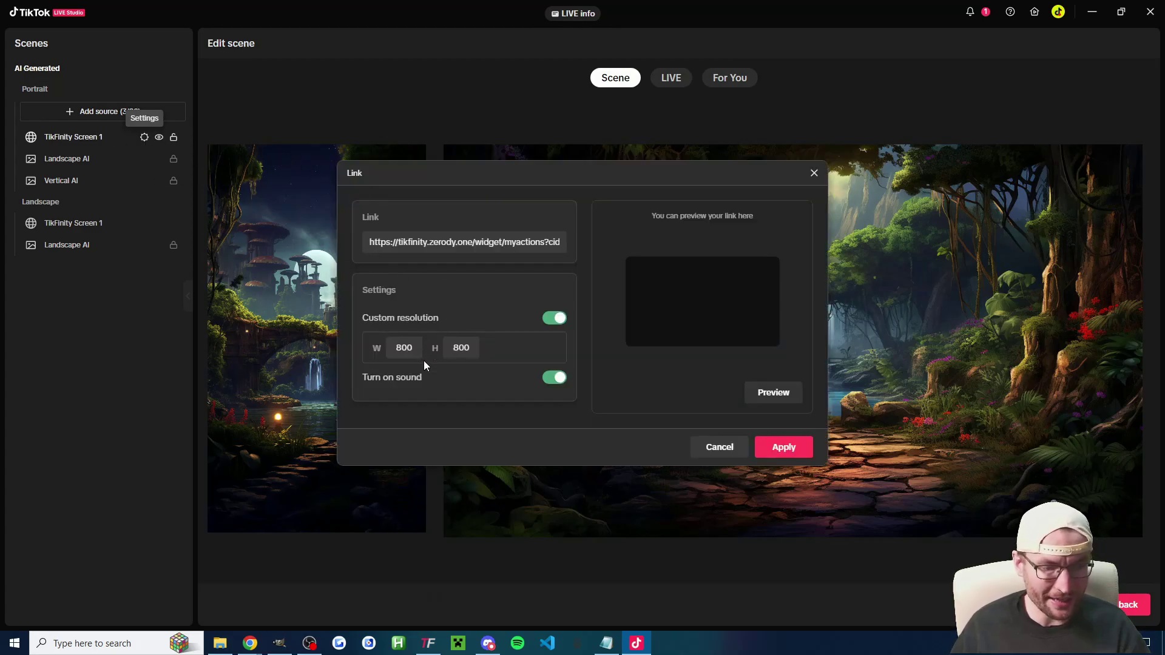
Step: Resize the TikFinity source to 800×1000 and reposition its frame in the landscape layout
double_click(461, 348)
type("100")
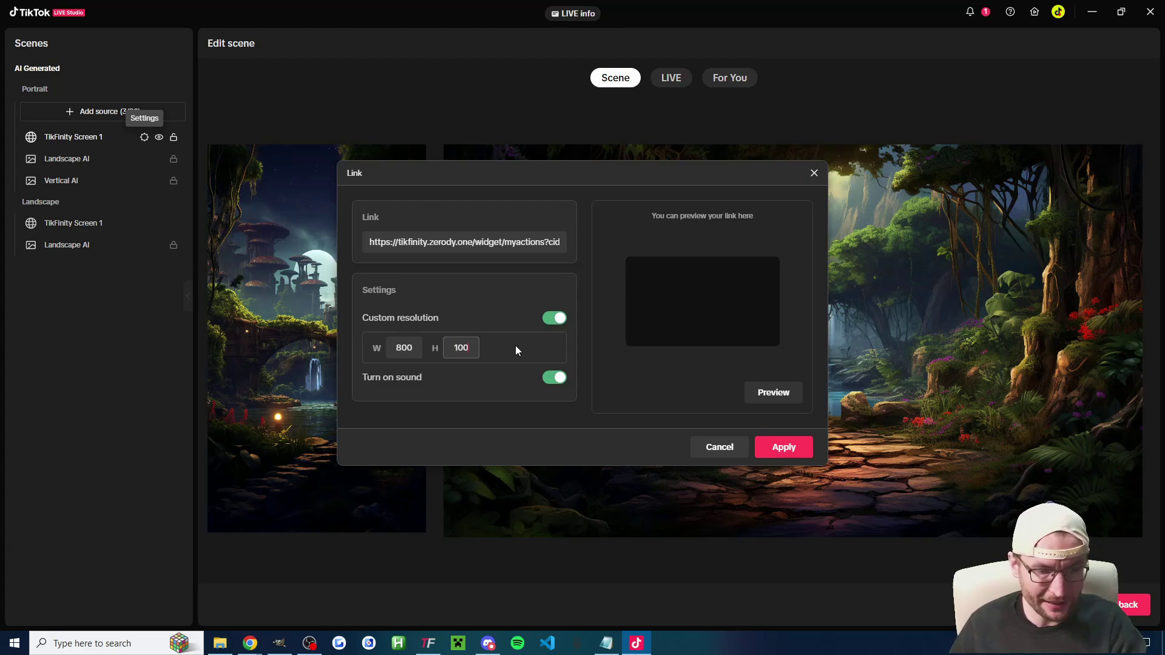
type("0")
left_click(784, 447)
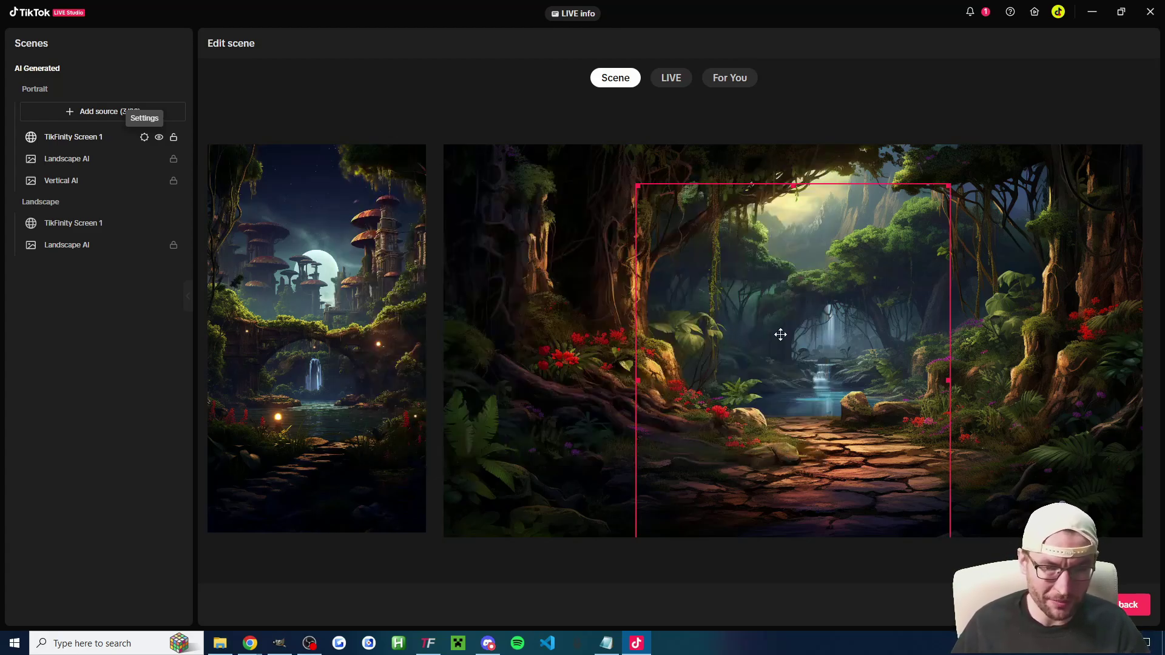
left_click_drag(780, 334, 771, 297)
left_click_drag(940, 150, 847, 200)
left_click_drag(728, 496, 760, 385)
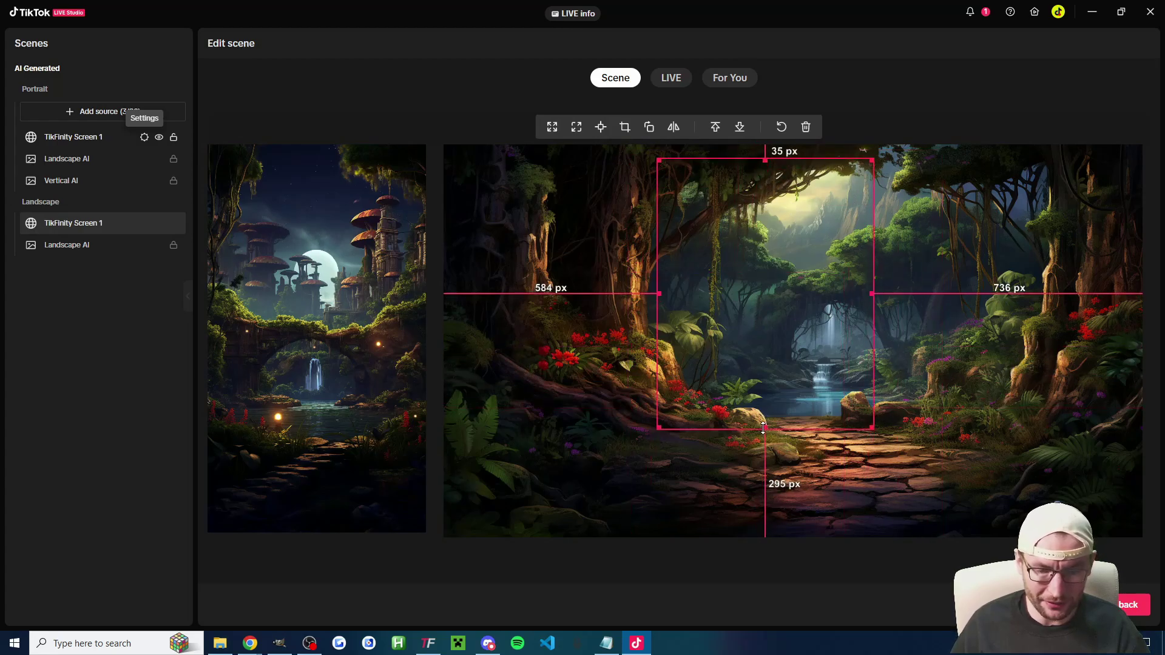
left_click_drag(763, 429, 766, 513)
left_click_drag(806, 359, 801, 356)
left_click(342, 345)
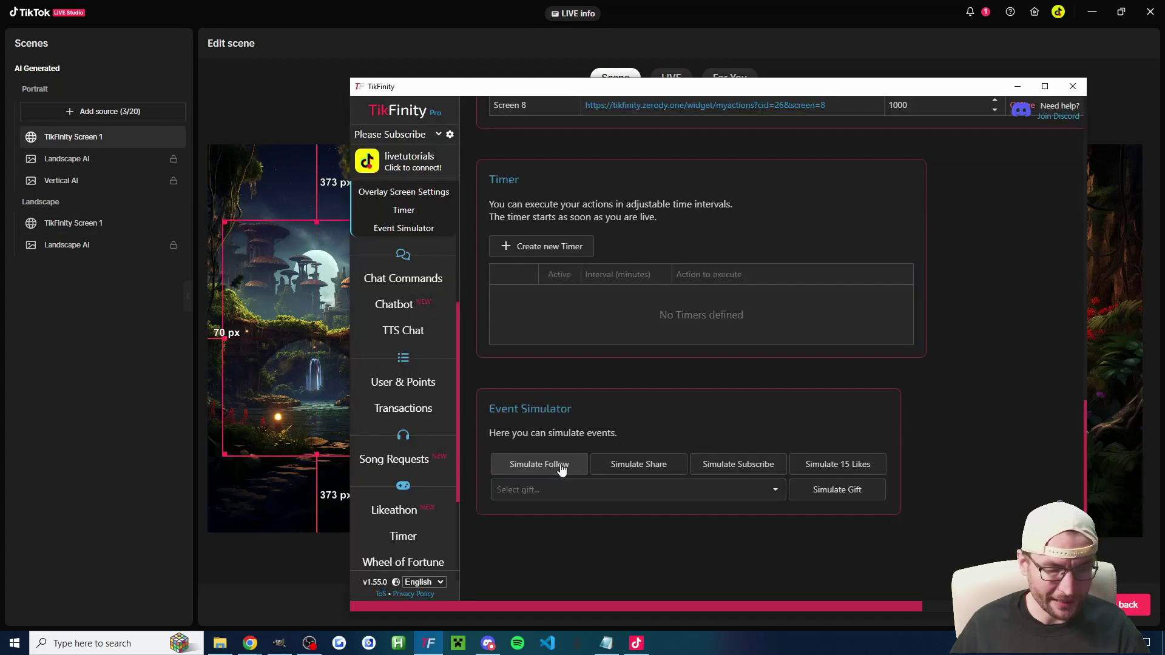
Step: Simulate another follow alert in TikFinity and maximize the TikFinity window
key("alt+Tab")
left_click(553, 465)
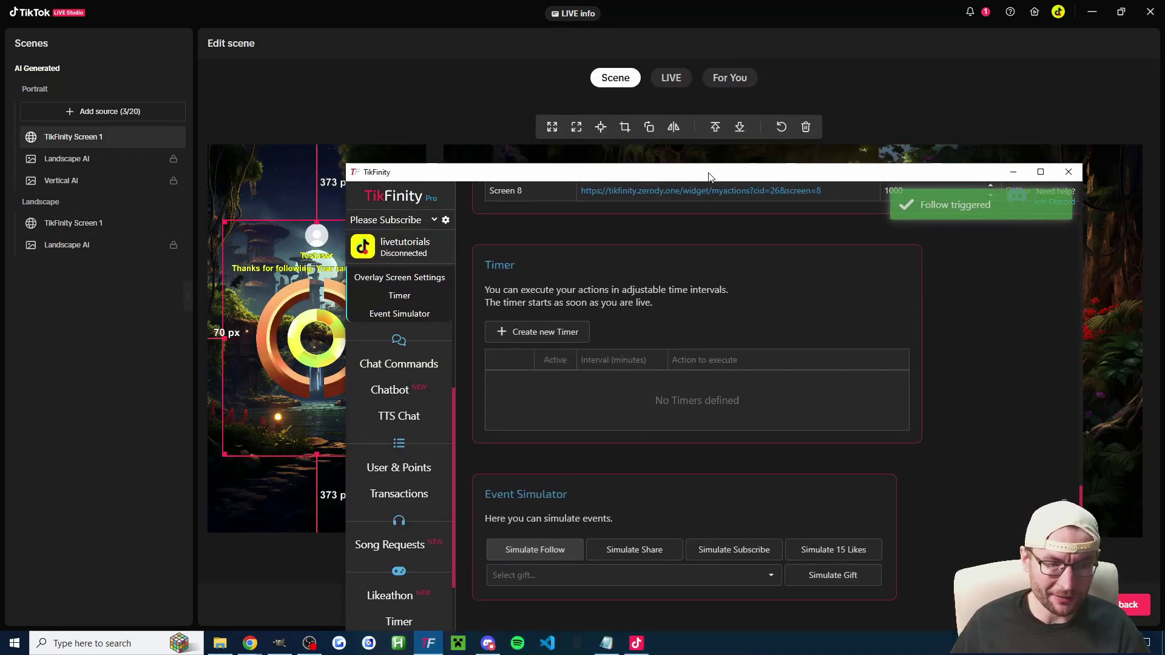
left_click_drag(702, 216, 740, 463)
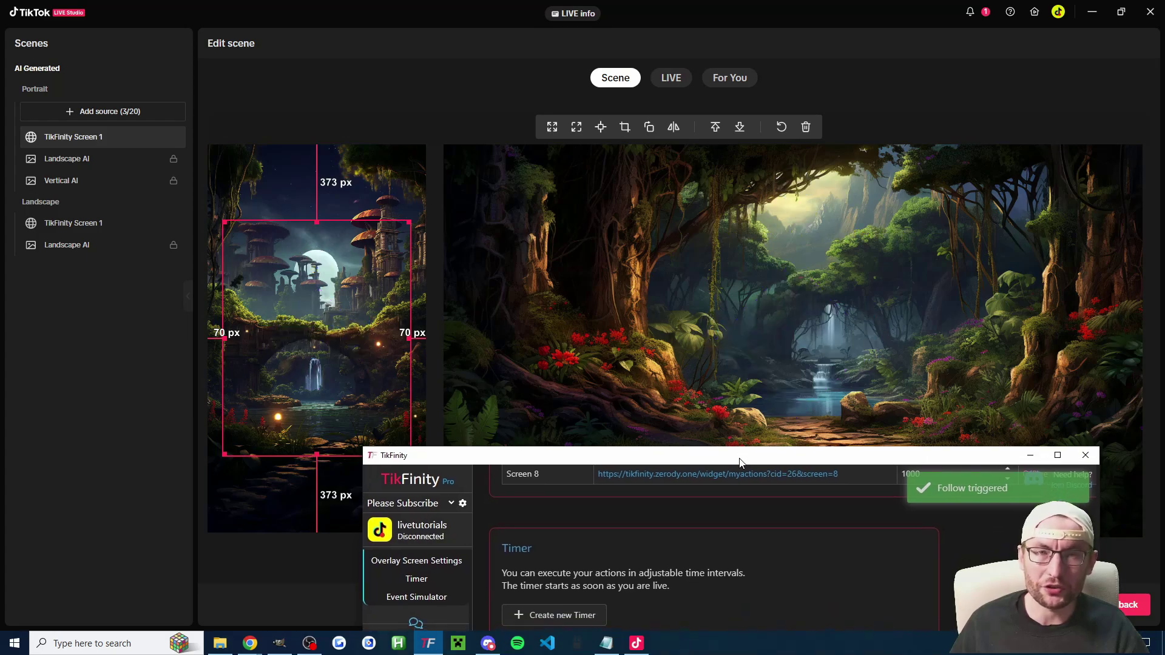
double_click(741, 462)
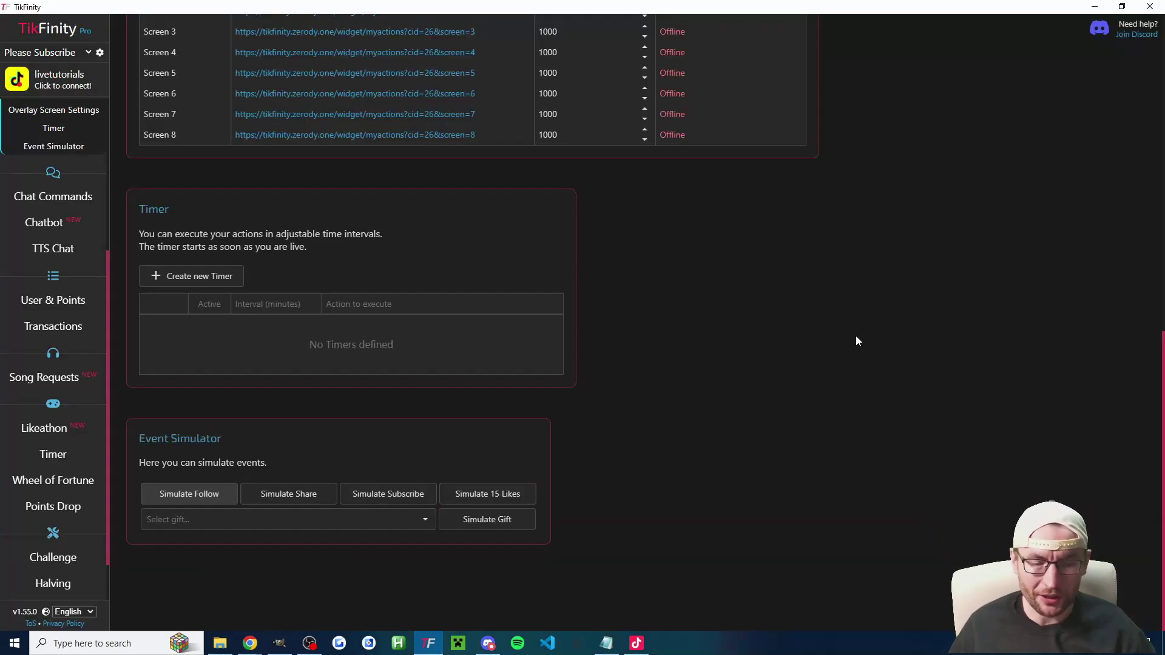
Step: In OBS, change the TikFinity Screen 1 browser source height from 600 to 1000
left_click(306, 646)
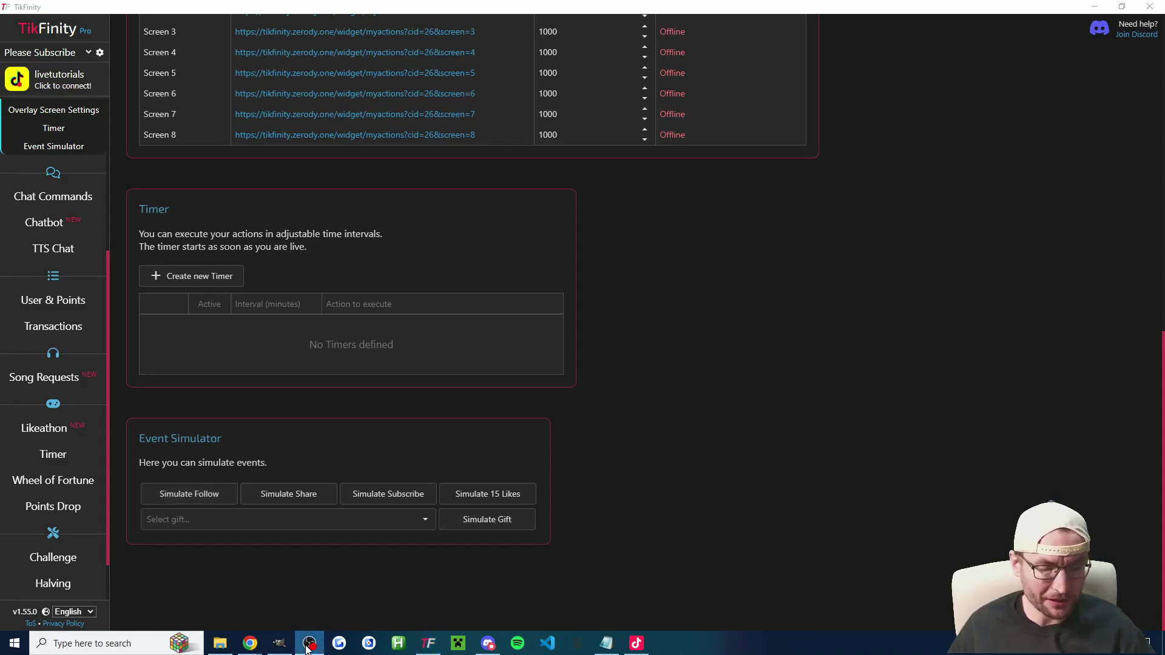
left_click(307, 645)
left_click(203, 600)
left_click(533, 564)
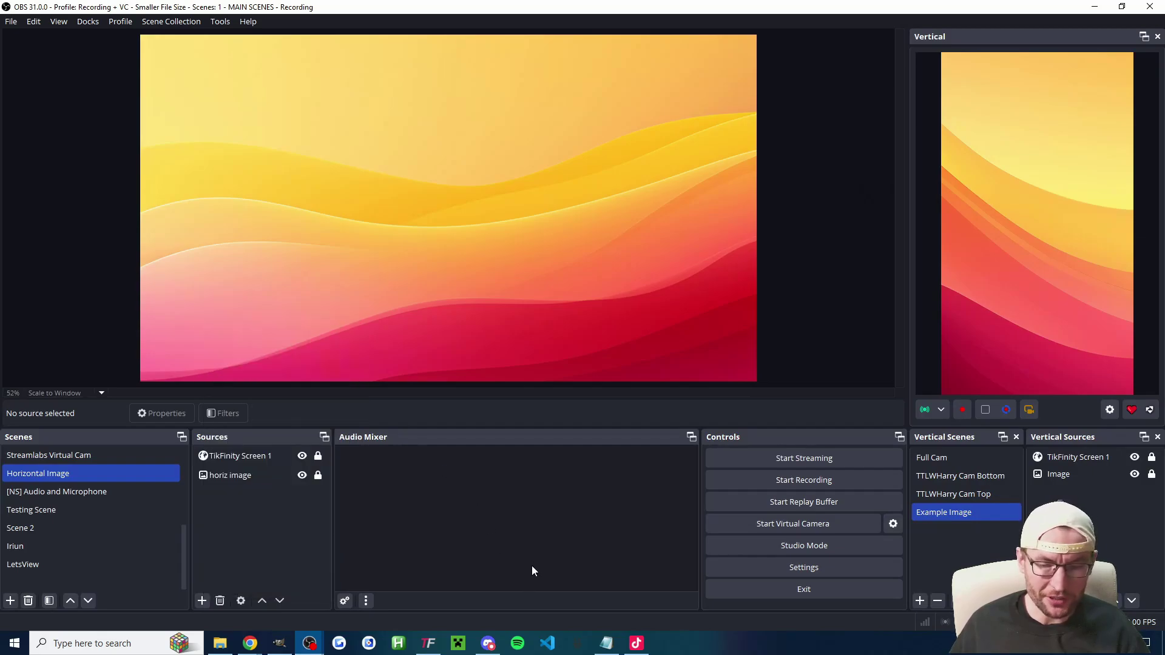
double_click(236, 455)
left_click_drag(473, 389, 453, 385)
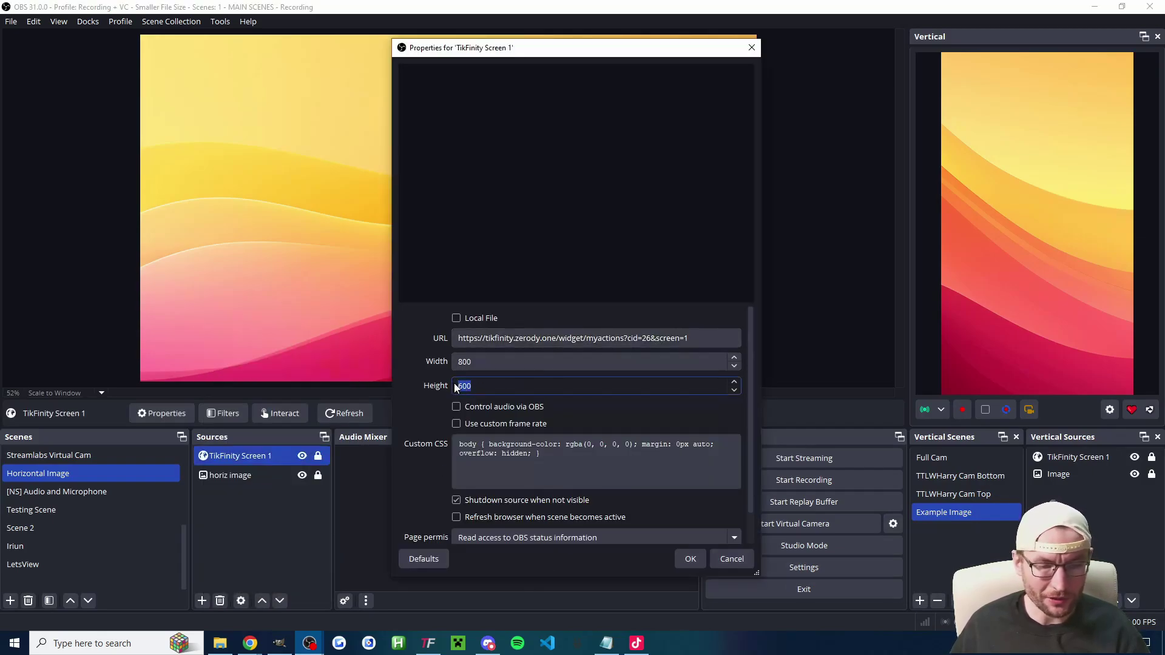
type("1000")
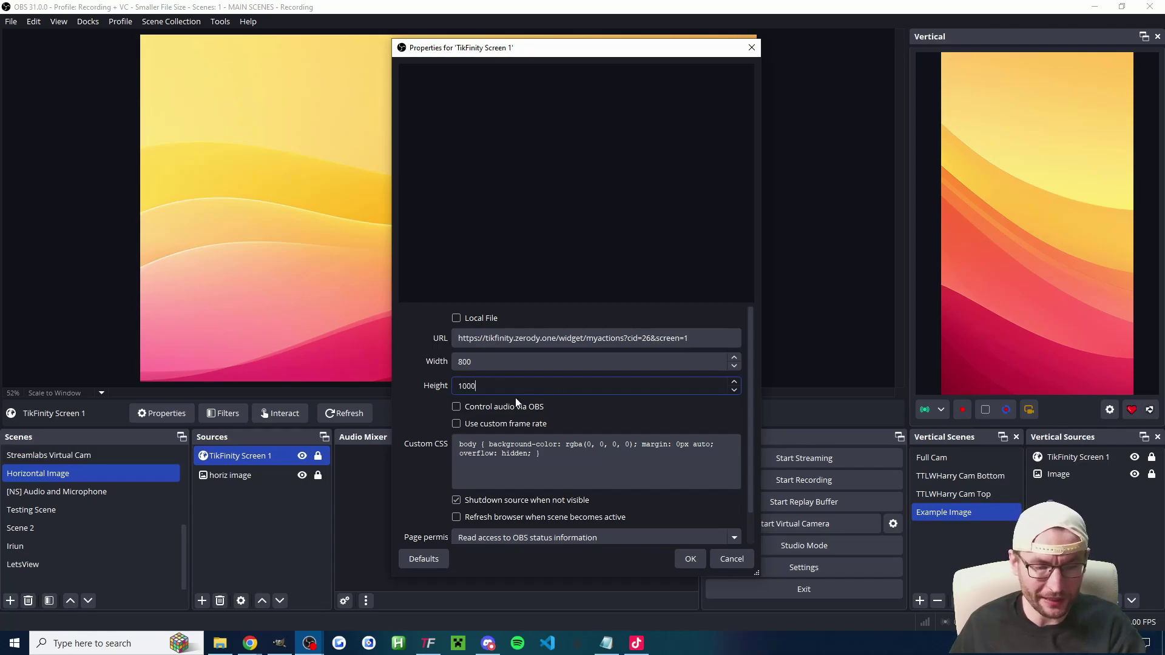
left_click(420, 400)
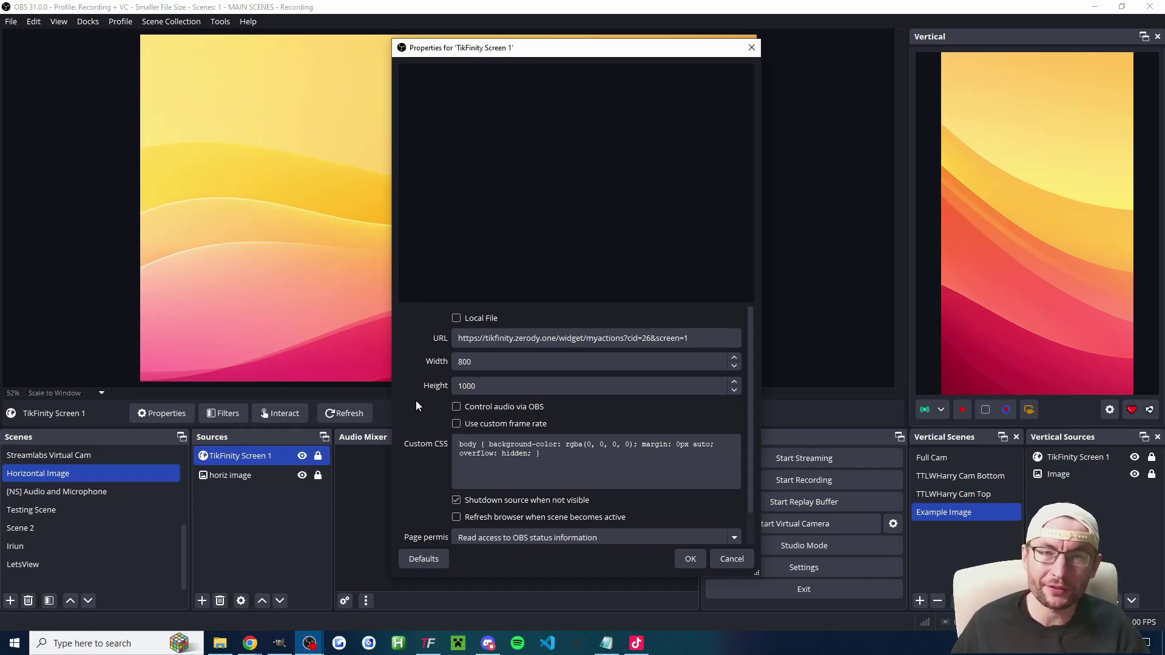
Step: Apply the 800×1000 size and move the overlay up near the canvas top
scroll(417, 406, "down", 1)
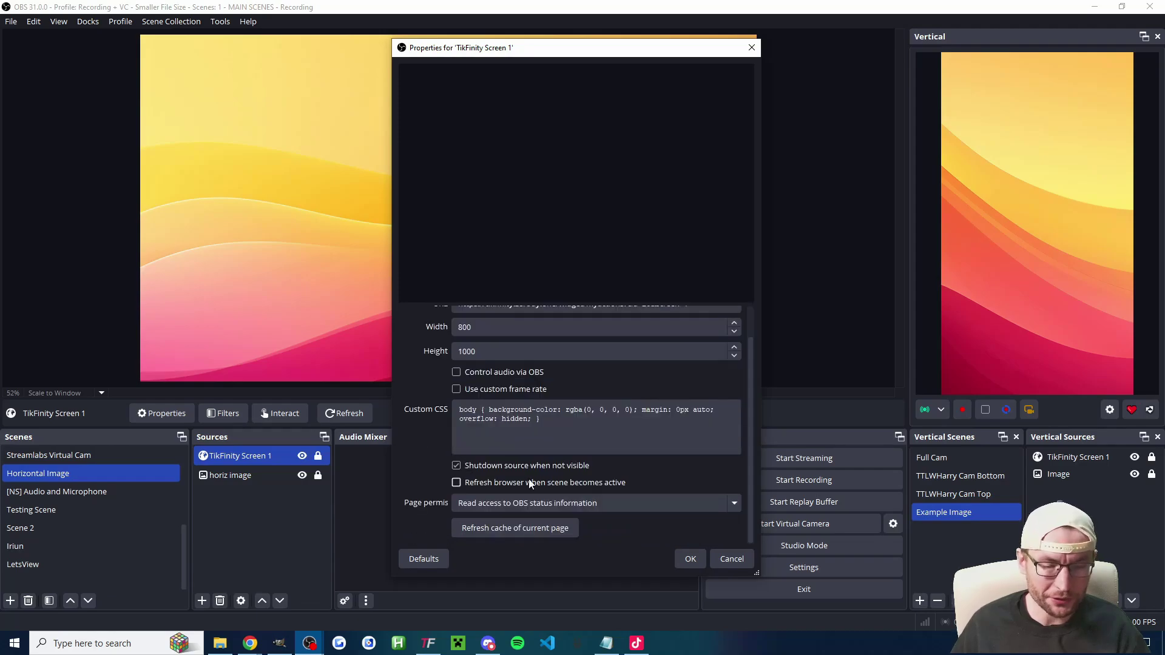
left_click(690, 558)
left_click(242, 461)
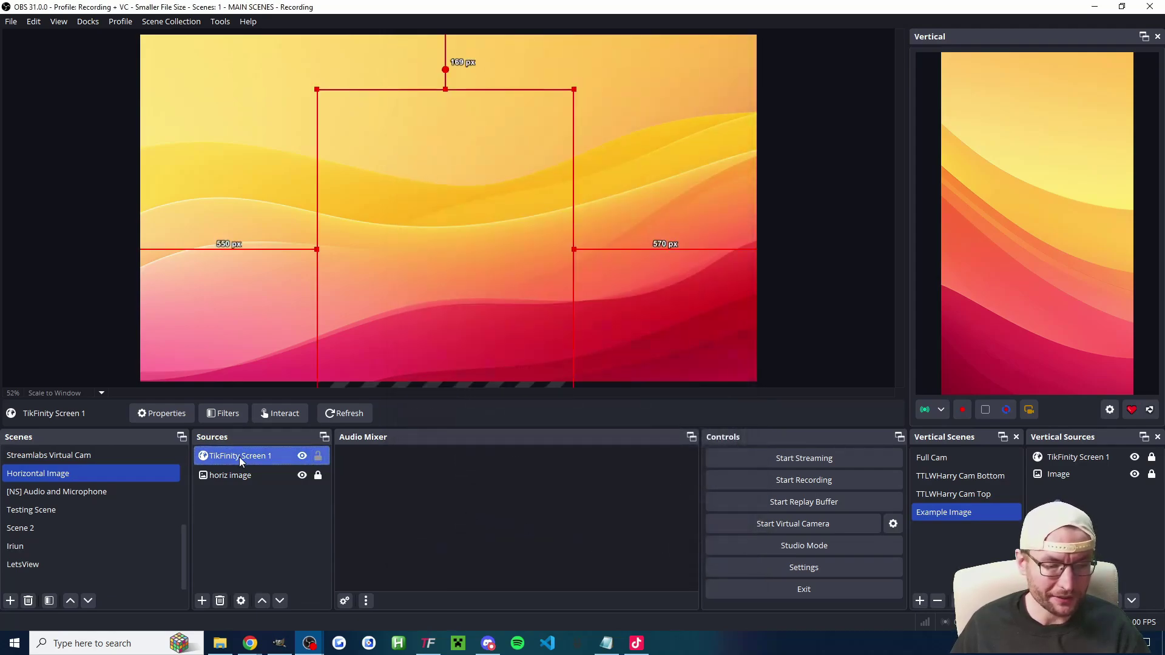
left_click_drag(403, 278, 412, 241)
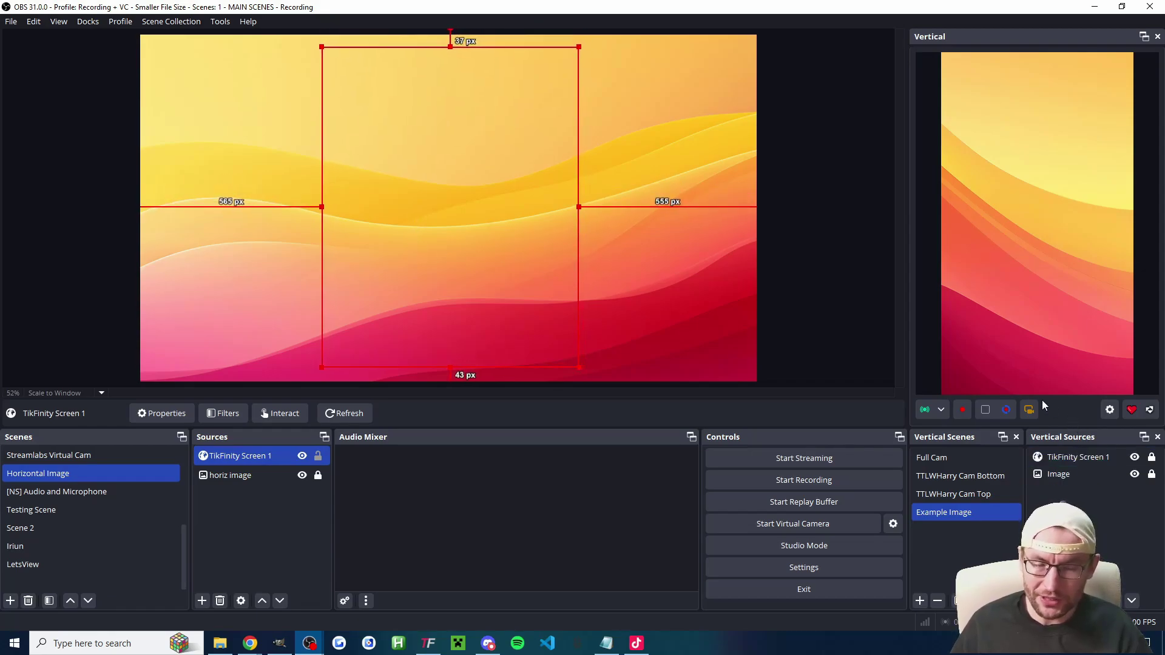
Step: Add the existing TikFinity Screen 1 browser source to the vertical Example Image scene
left_click(1037, 601)
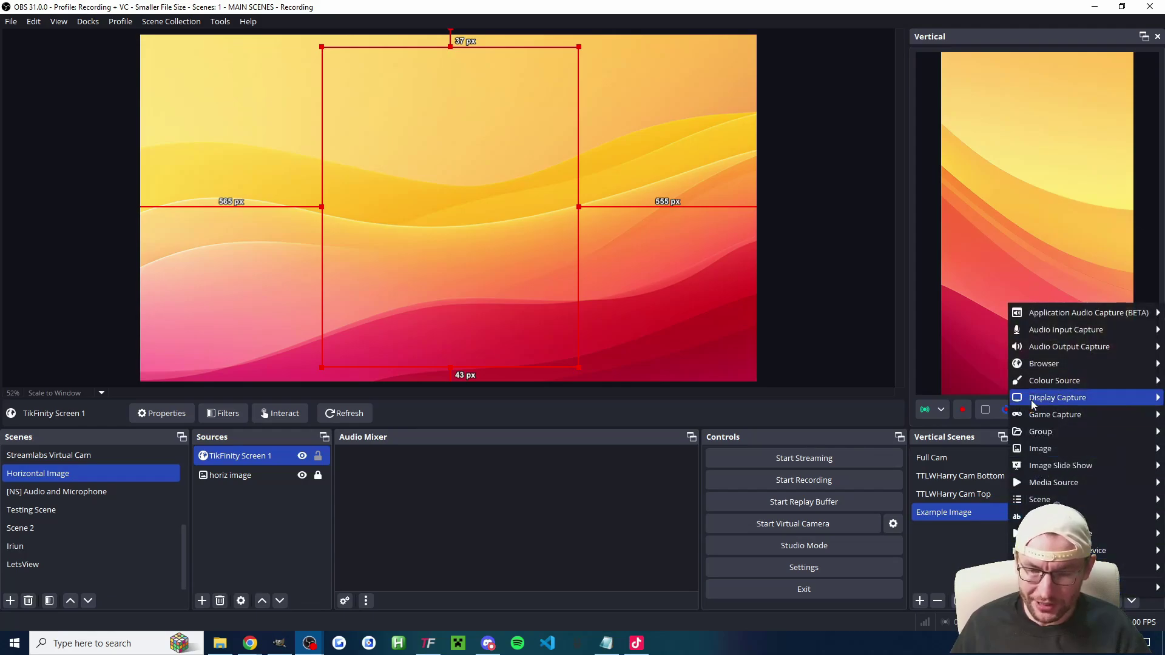
mouse_move(1032, 367)
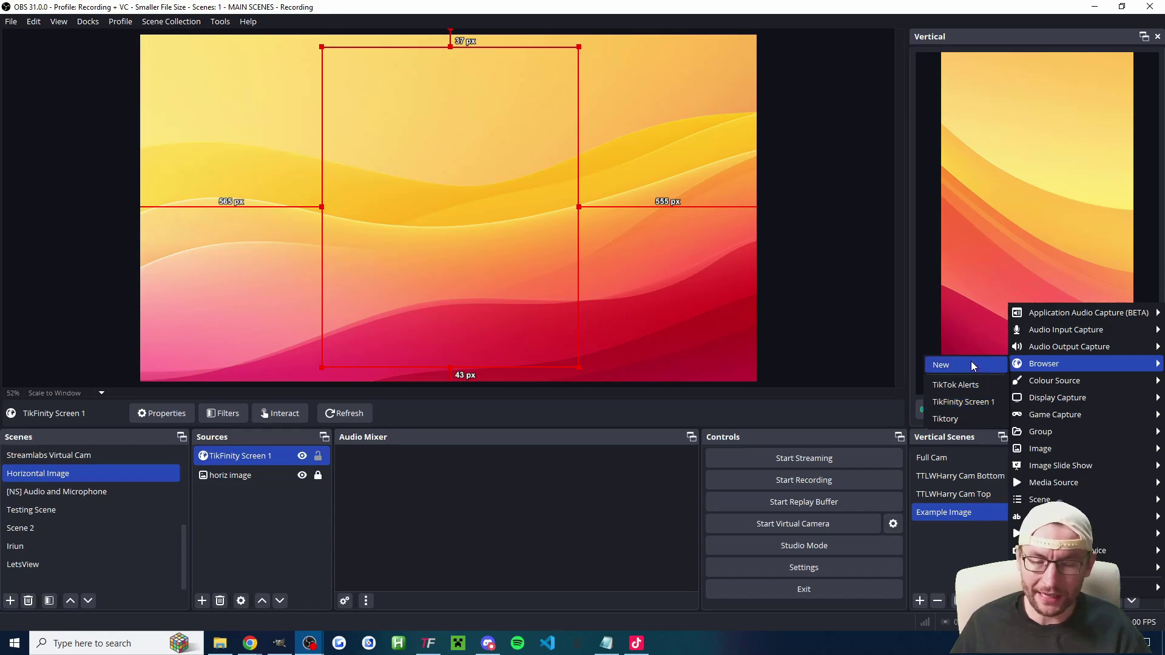
left_click(963, 401)
double_click(1079, 457)
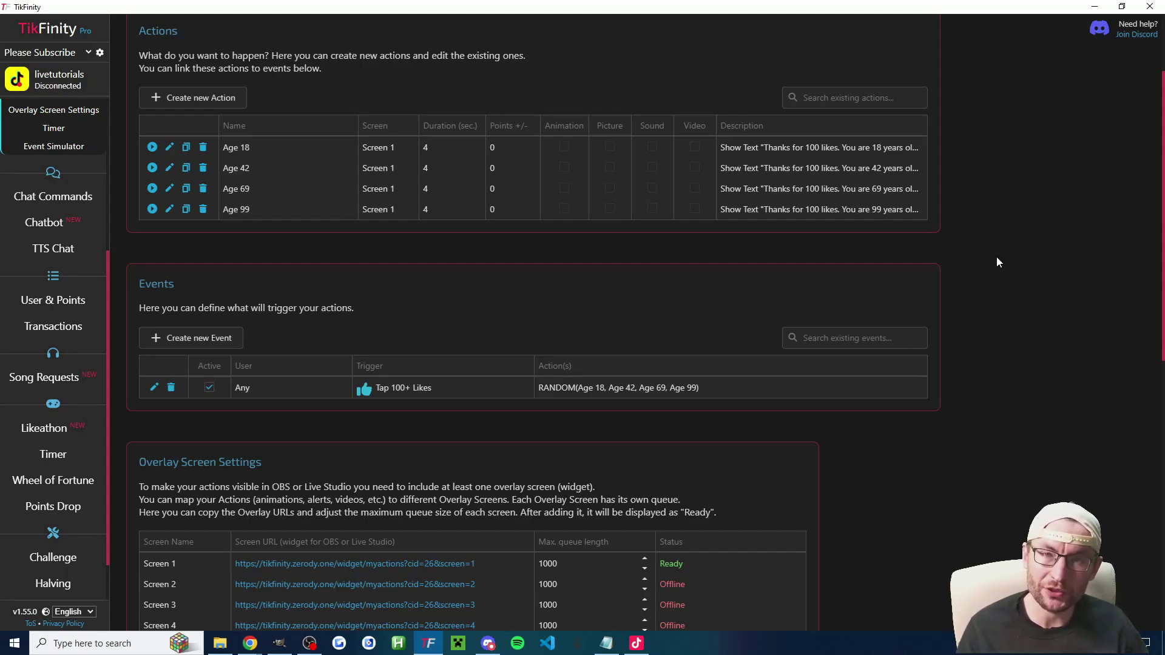
Step: Scroll up to the Actions & Events list showing the Age actions and Tap 100+ Likes event
scroll(996, 262, "up", 2)
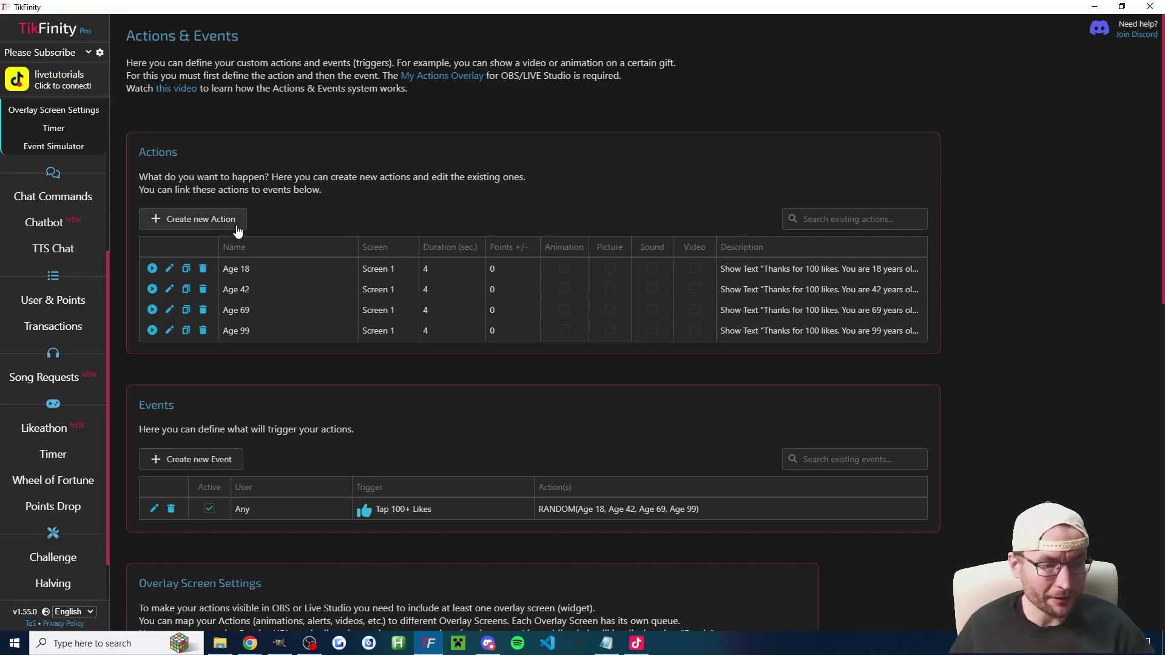
Step: Open the Age 18 action and review its yellow alert text colour and global overlay settings
left_click(169, 268)
left_click(603, 126)
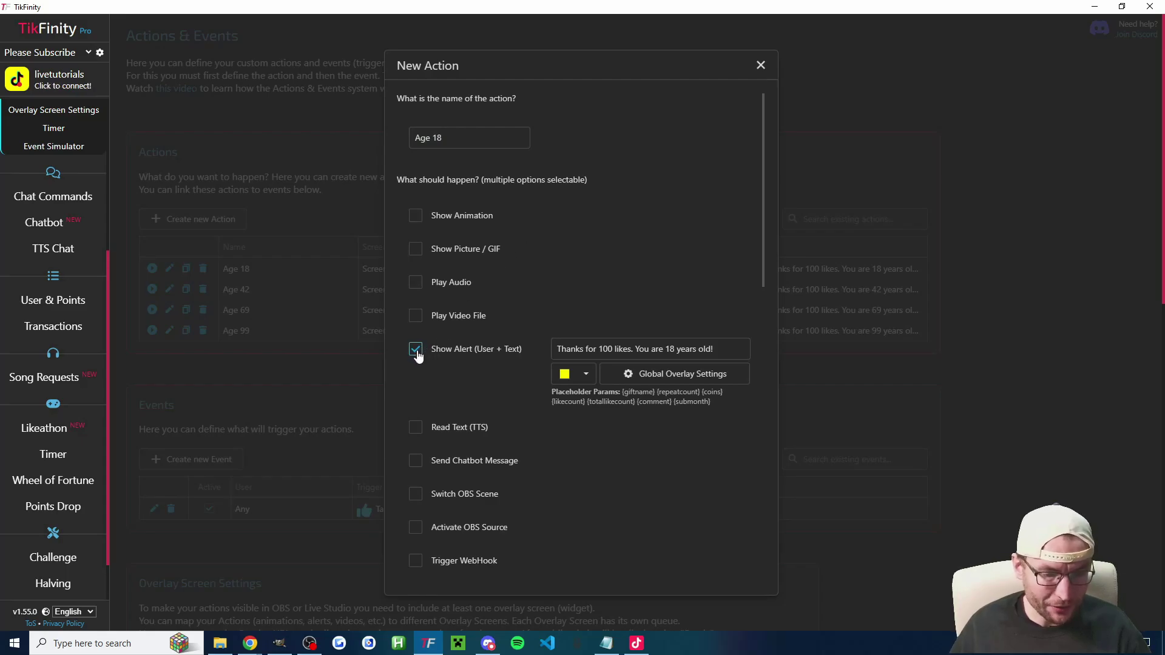
triple_click(702, 352)
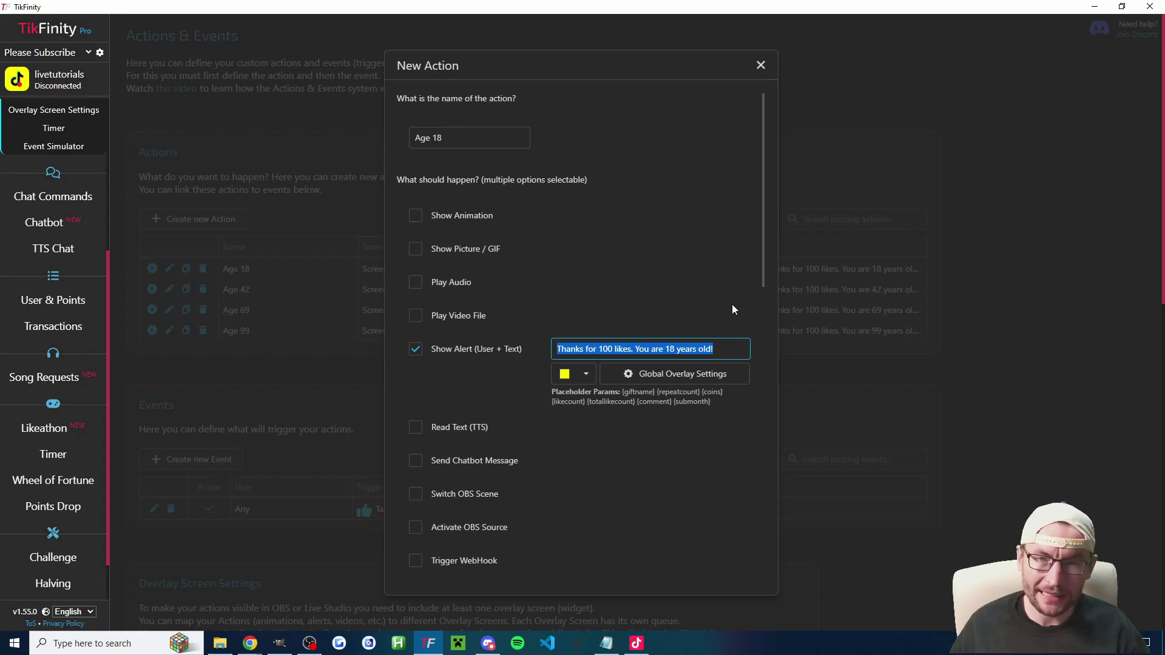
left_click(585, 374)
left_click(585, 377)
left_click(680, 374)
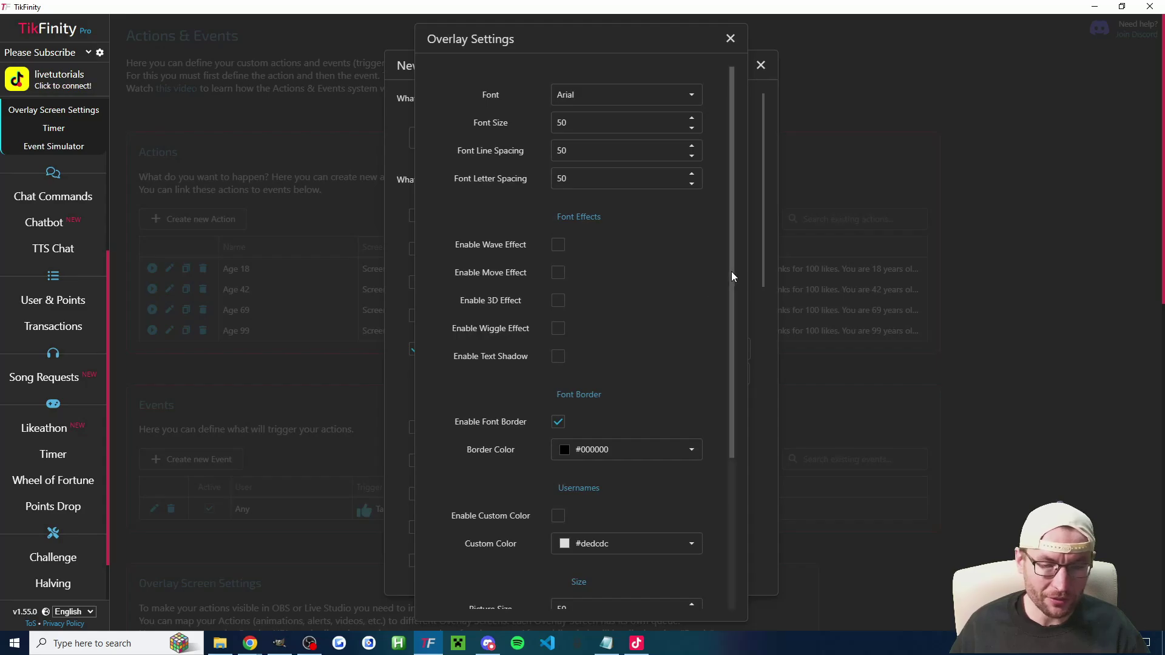
left_click_drag(731, 271, 734, 397)
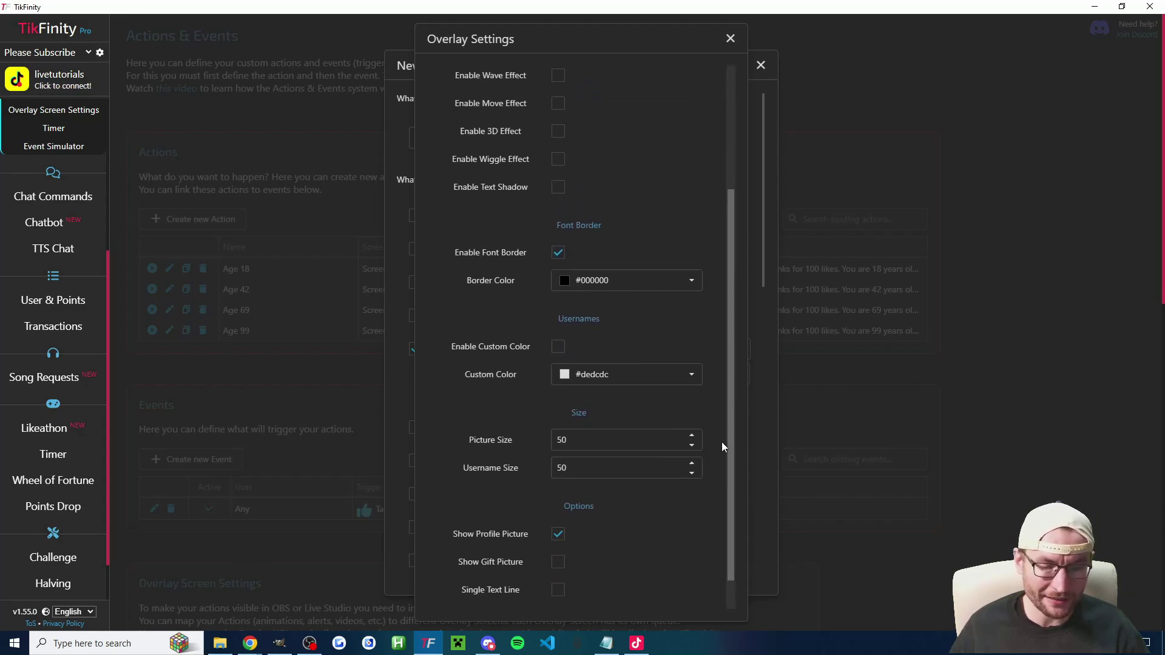
scroll(720, 429, "up", 5)
left_click(730, 39)
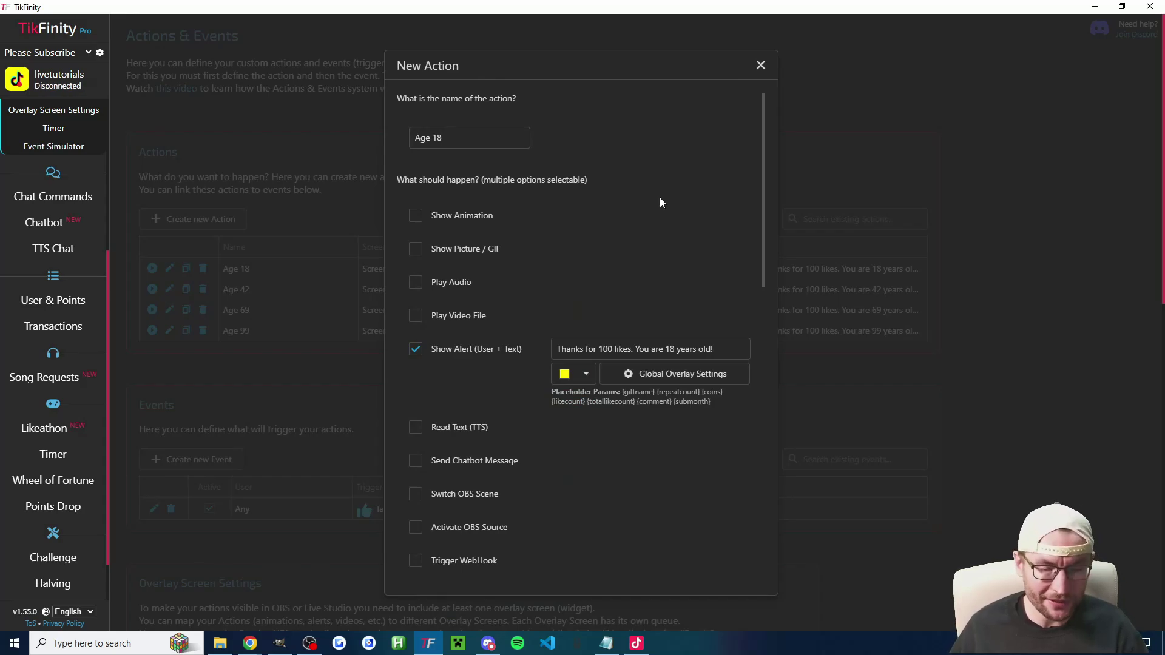
scroll(486, 309, "down", 2)
Step: Enable text-to-speech reading {username} plus the alert message in the English US Ghostface voice
left_click(432, 308)
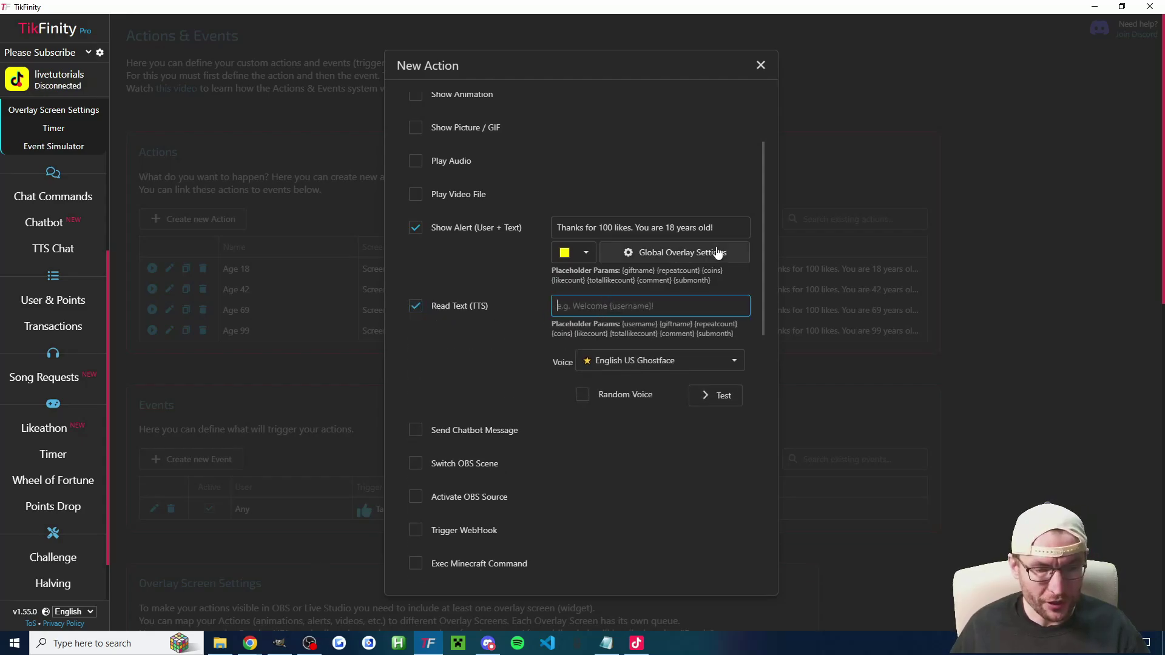
left_click_drag(715, 229, 555, 229)
key("ctrl+c")
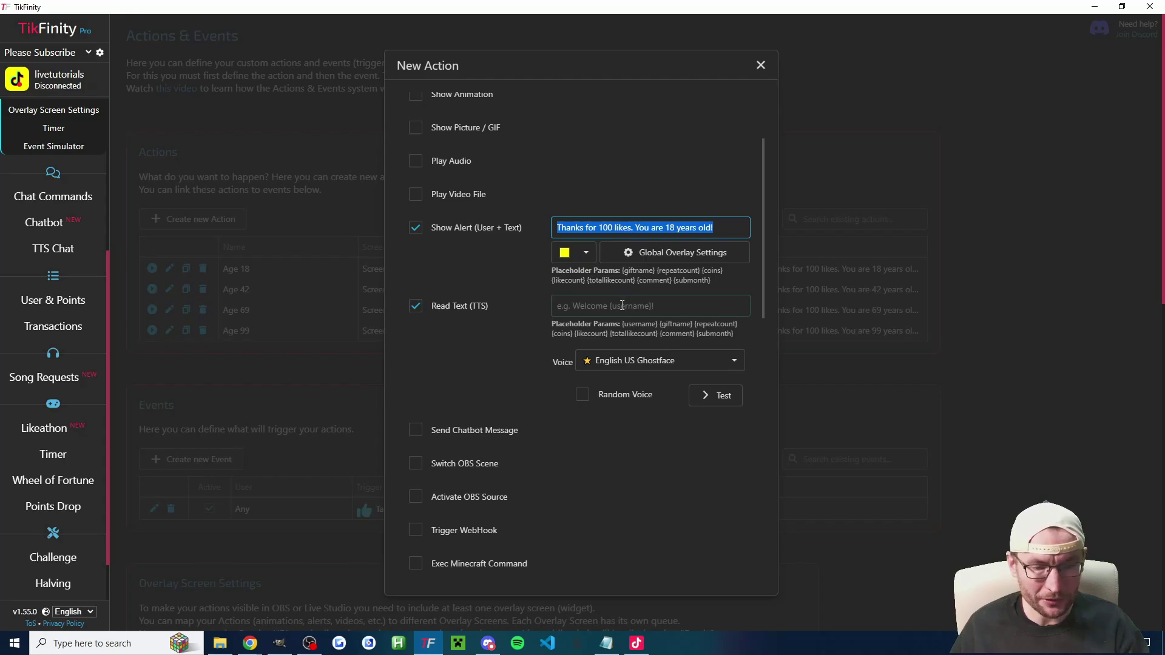
left_click(622, 305)
key("ctrl+v")
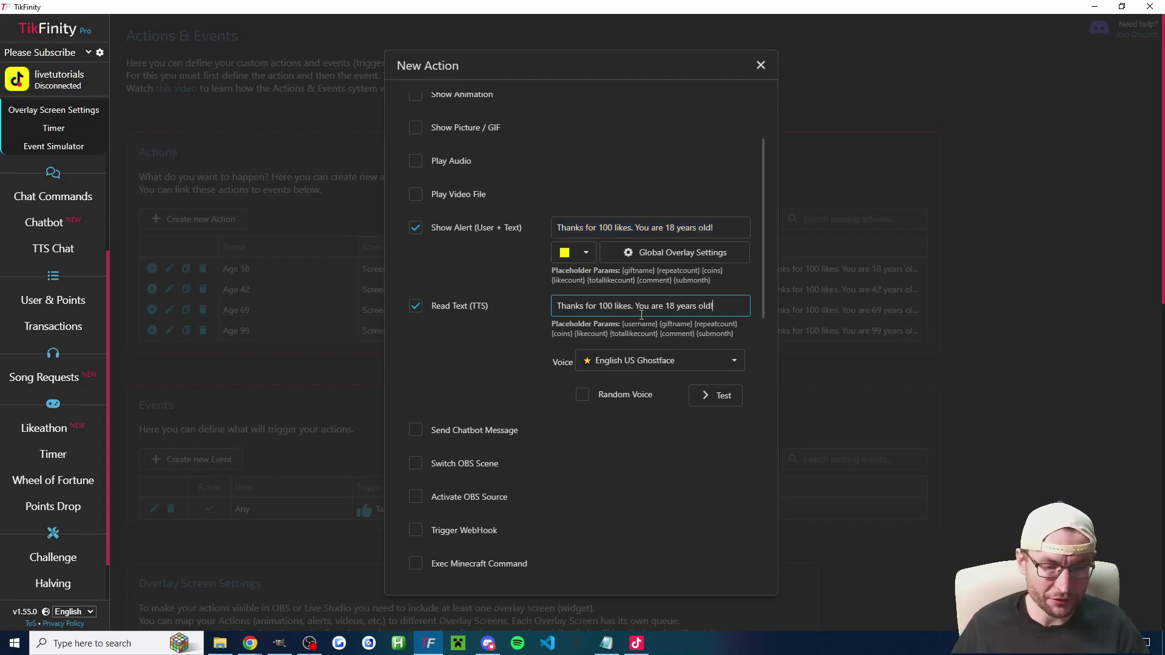
left_click_drag(661, 325, 623, 324)
key("ctrl+c")
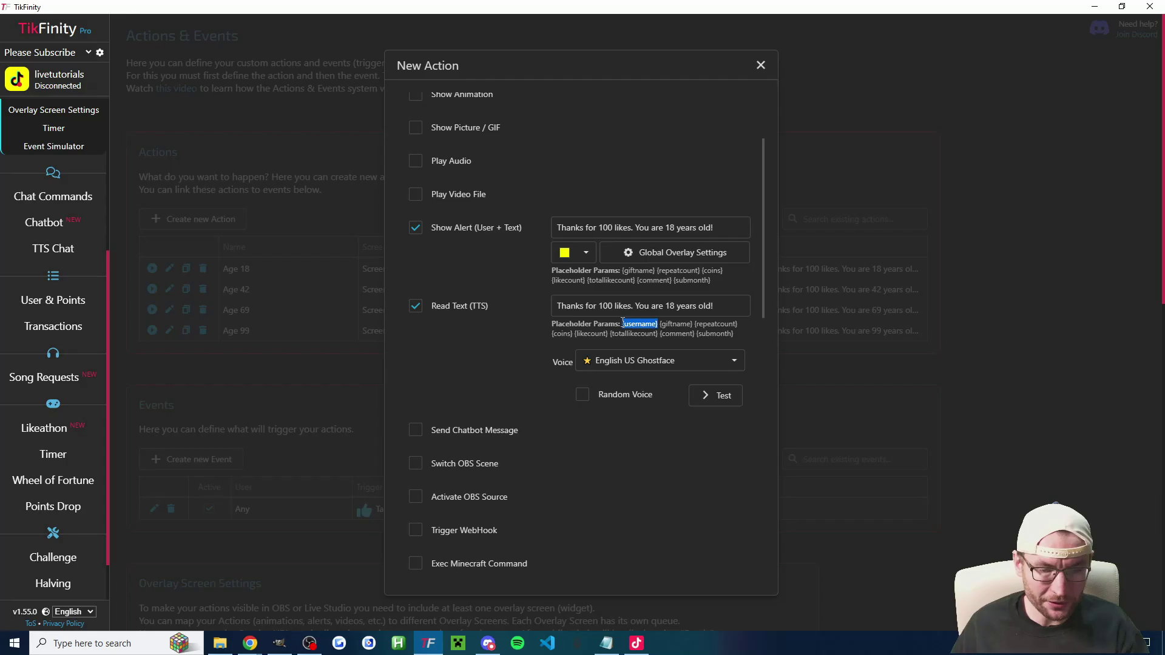
left_click(558, 305)
key("ctrl+v")
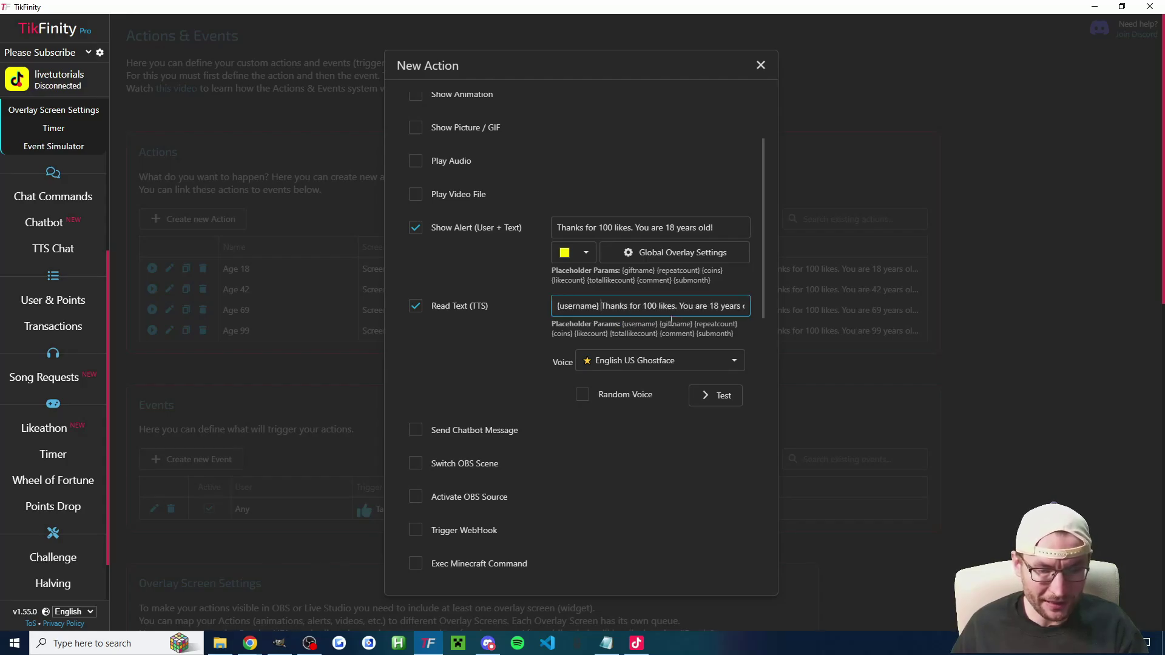
left_click(637, 360)
left_click(637, 360)
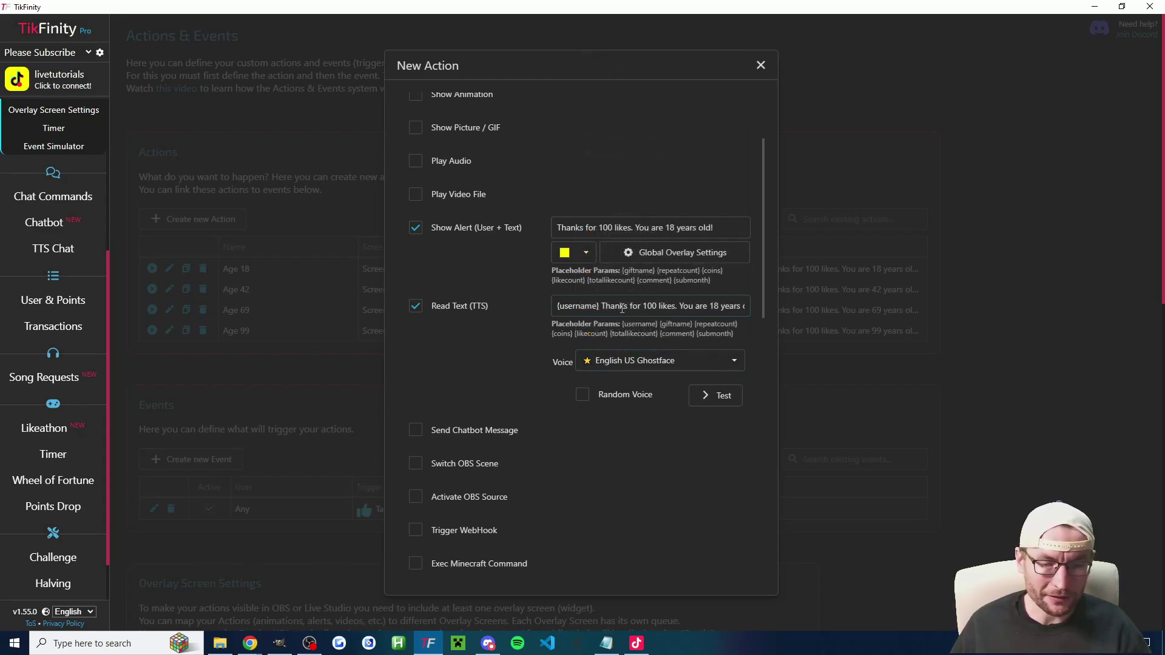
left_click_drag(654, 306, 748, 304)
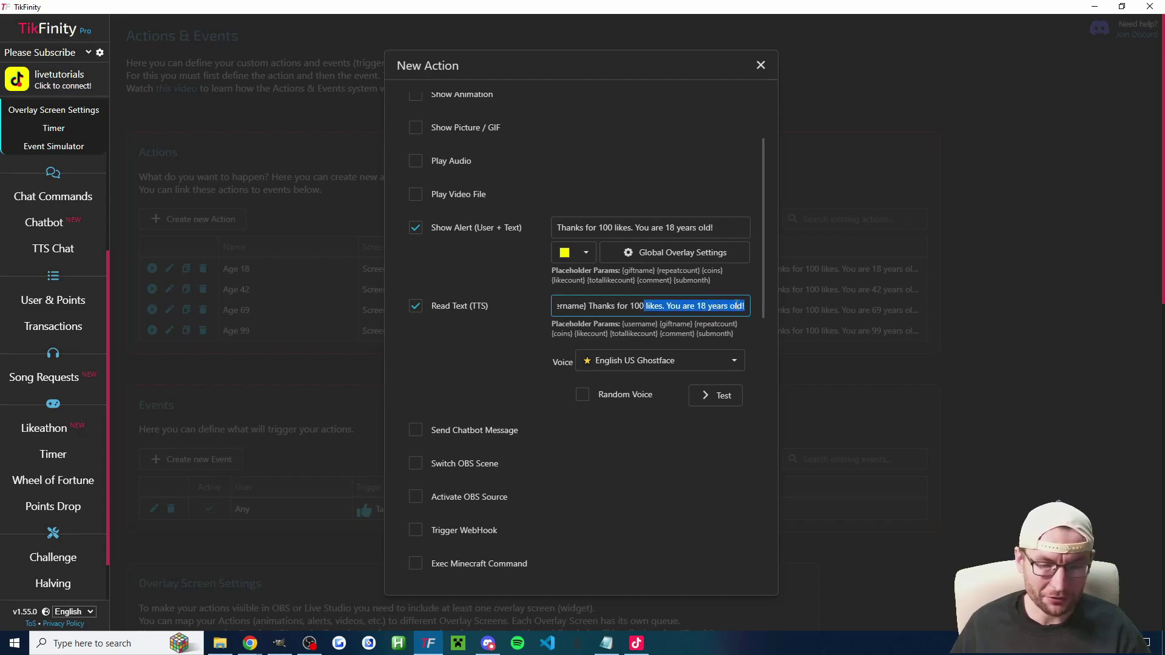
left_click(731, 306)
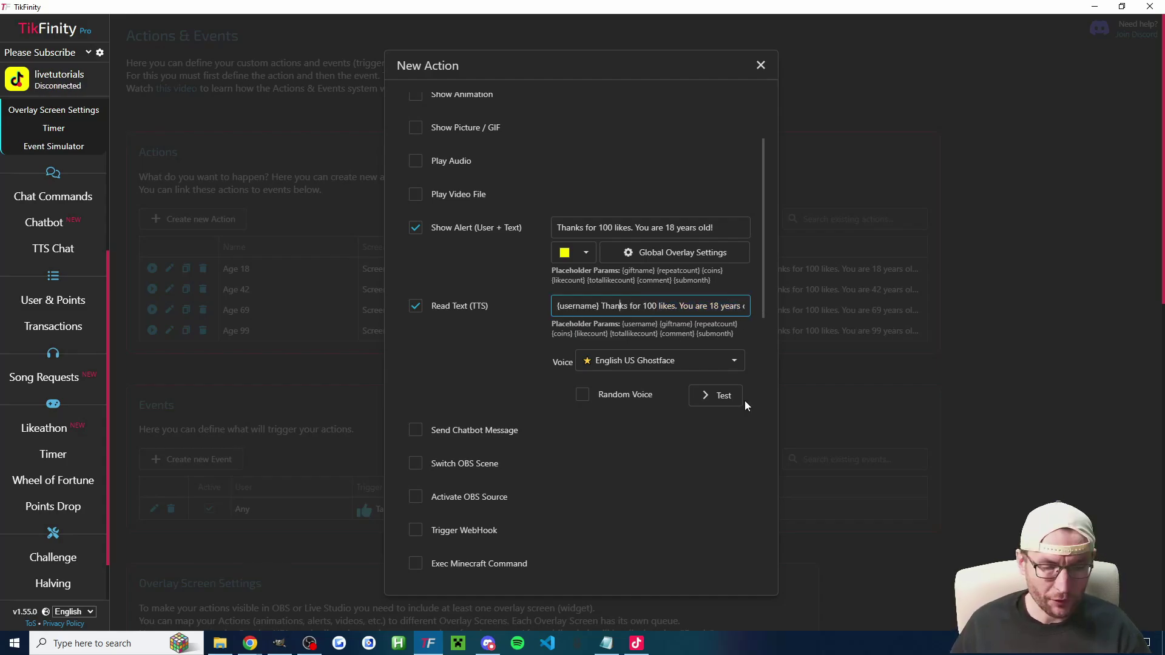
Step: Turn text-to-speech back off and scroll down through the Age 18 action settings
left_click(416, 307)
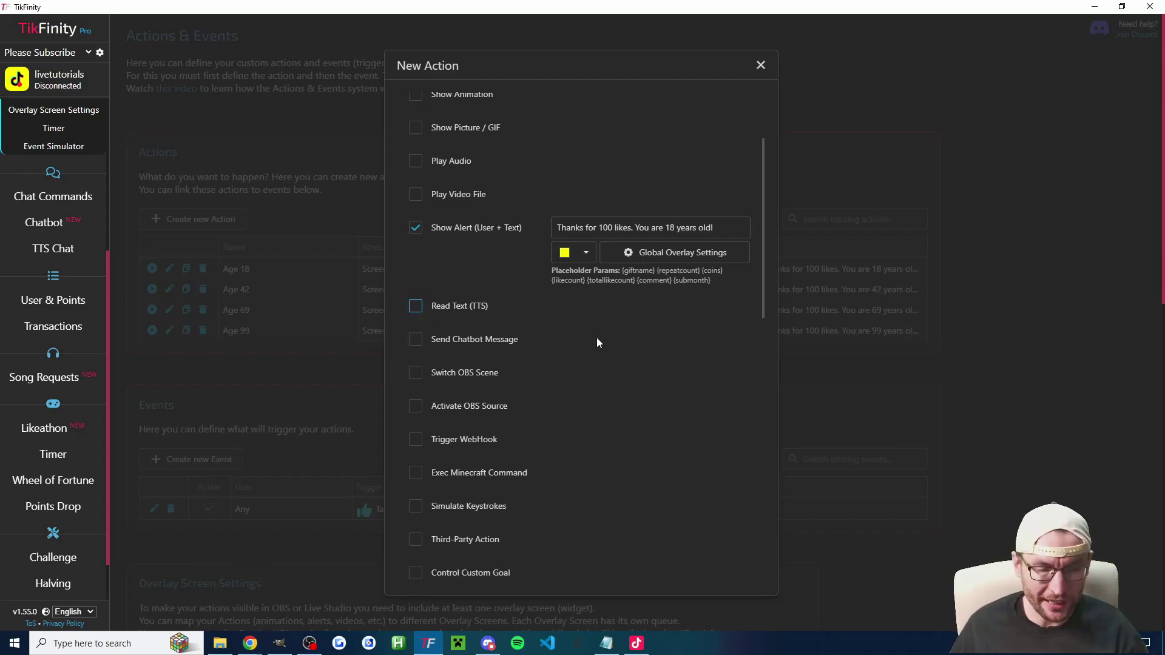
scroll(562, 331, "down", 3)
scroll(598, 327, "down", 4)
left_click_drag(567, 297, 508, 309)
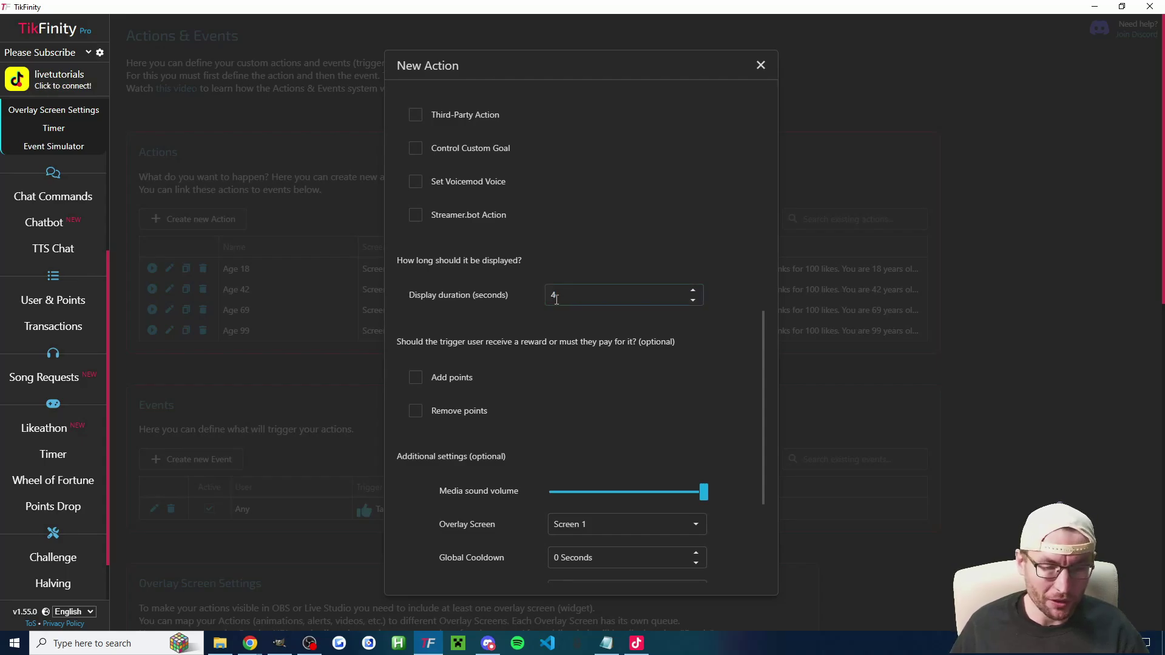
scroll(508, 311, "down", 3)
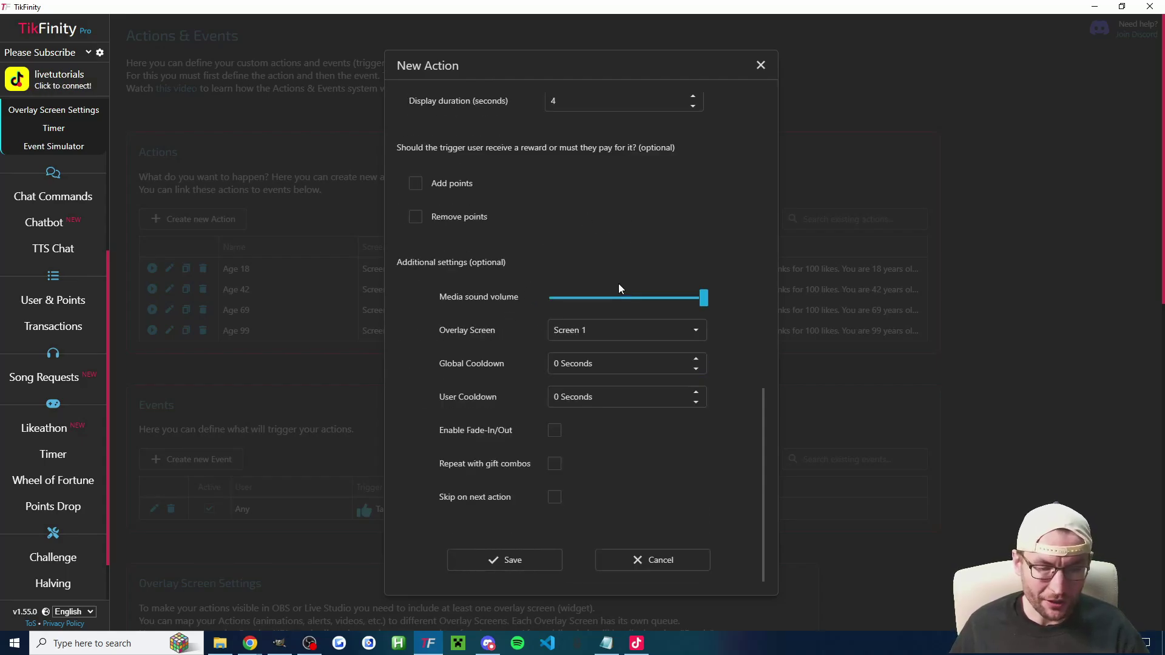
Step: Save the Age 18 action, then re-save Age 42 with its name and 42-years-old alert text unchanged
left_click(528, 559)
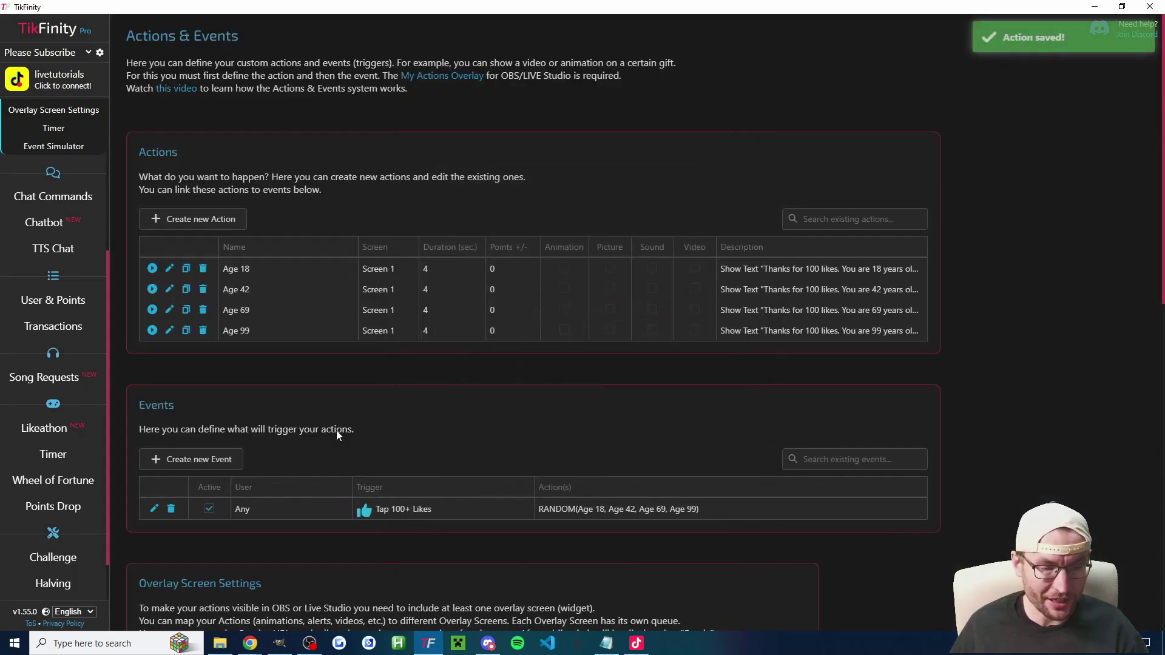
left_click(186, 289)
left_click_drag(461, 138, 412, 138)
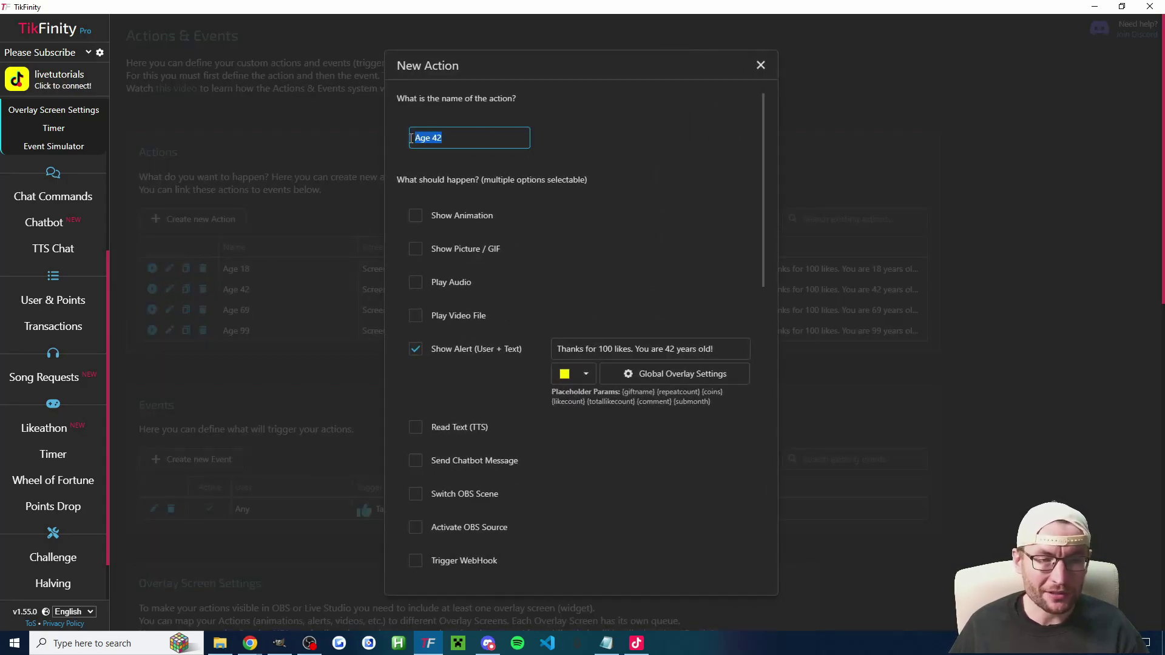
left_click_drag(714, 349, 664, 349)
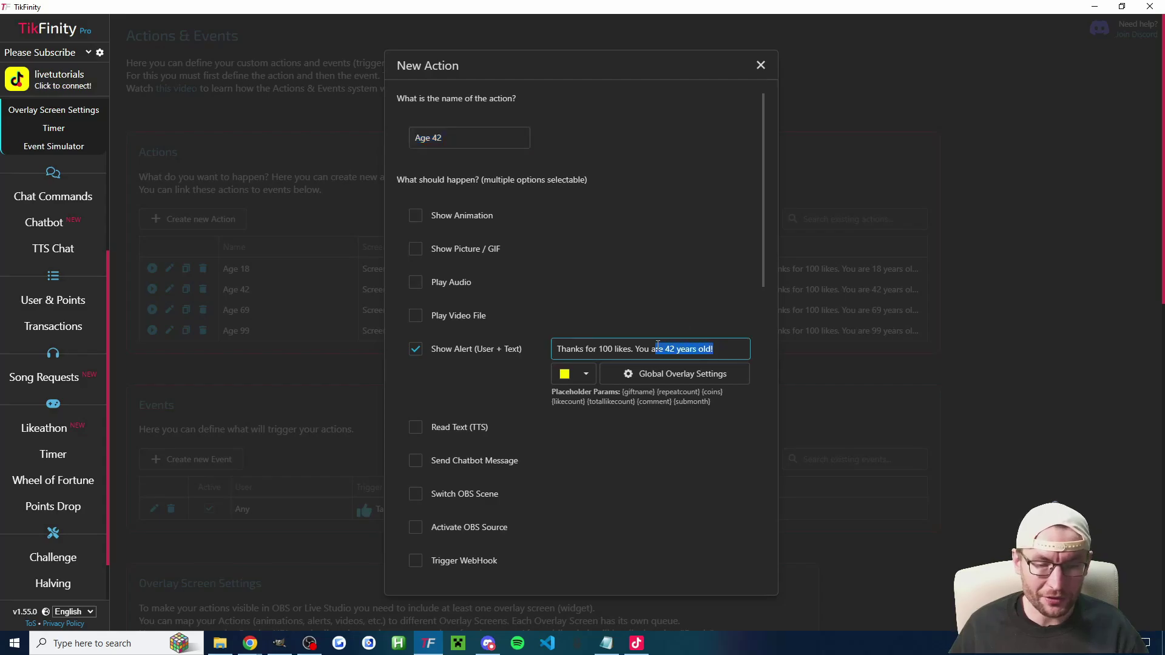
left_click(640, 225)
scroll(607, 242, "down", 10)
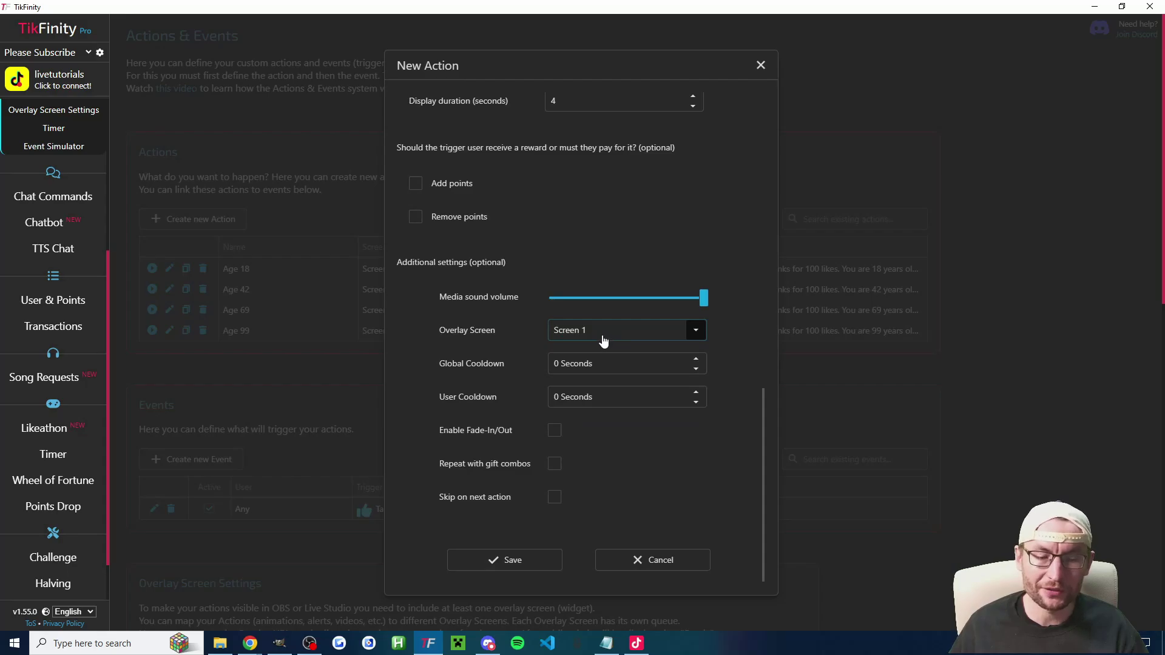
left_click(773, 128)
left_click(555, 355)
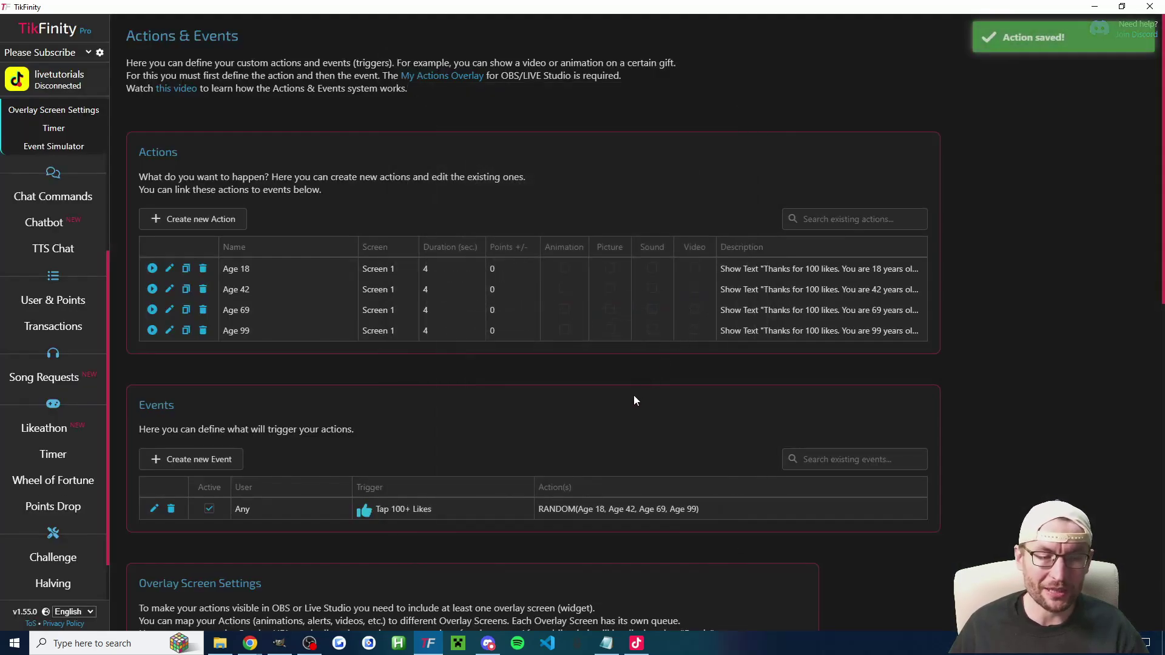
scroll(563, 318, "down", 2)
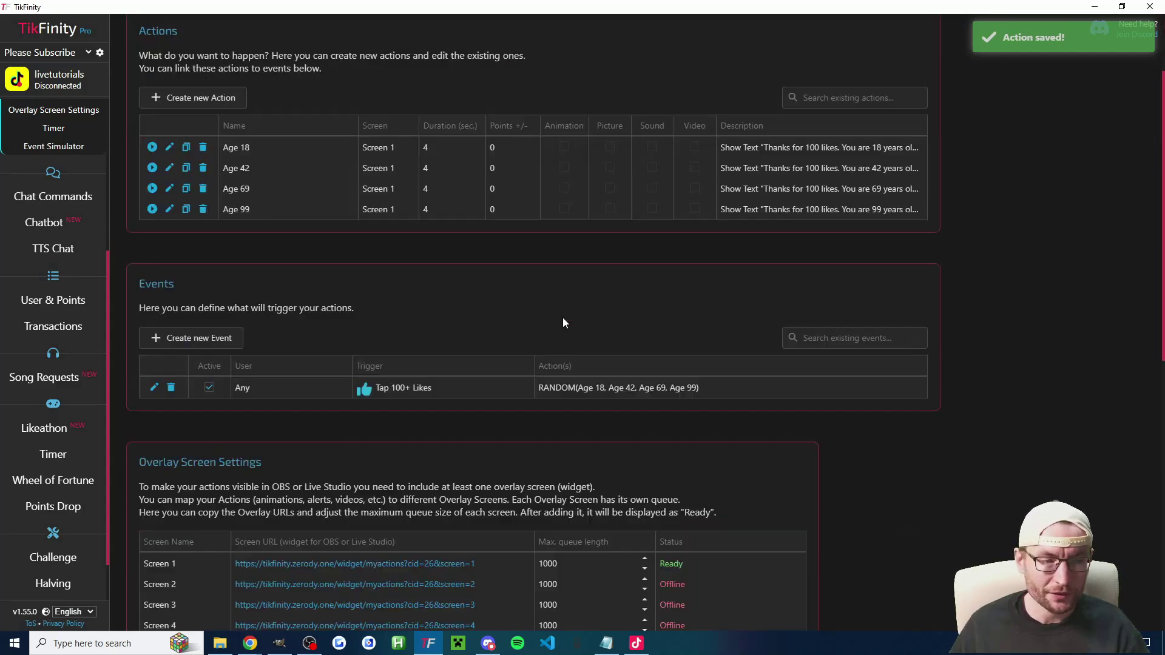
Step: Save the likes event with 100 minimum likes, triggering one random Age action
left_click(228, 346)
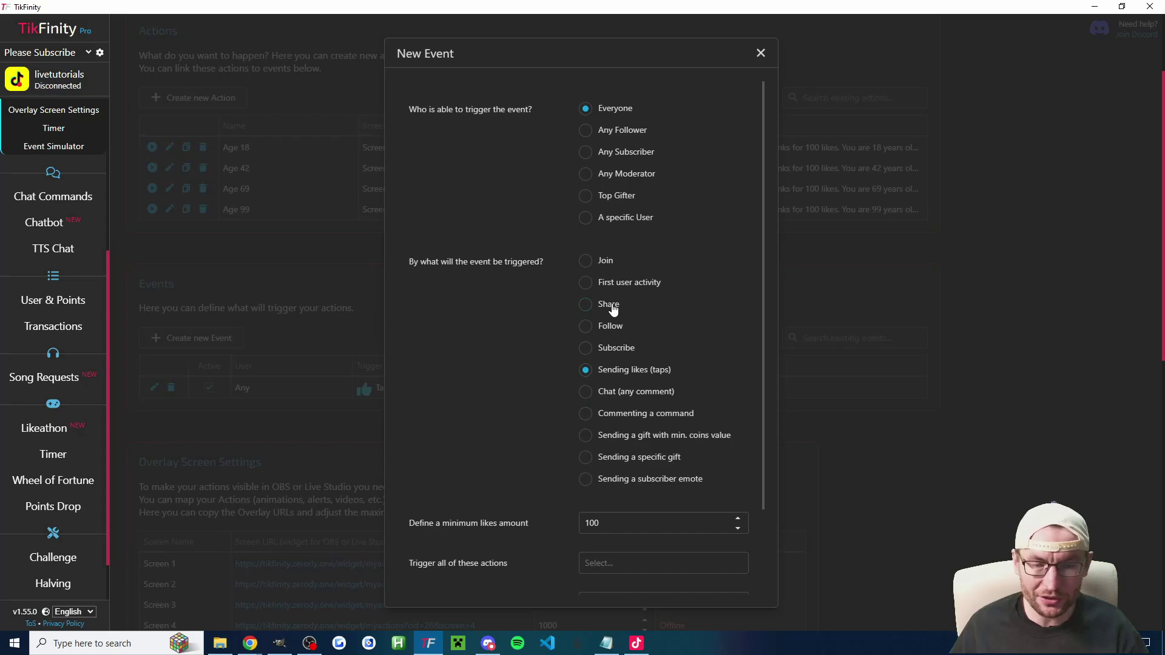
scroll(621, 354, "down", 2)
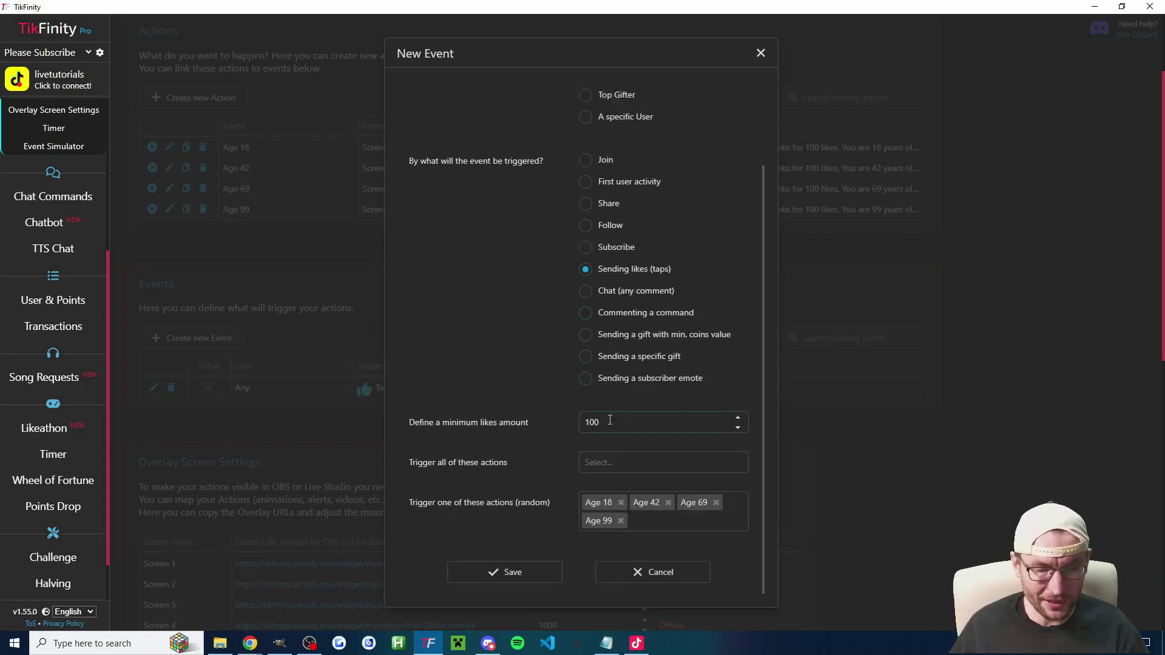
left_click_drag(610, 421, 555, 399)
left_click(545, 394)
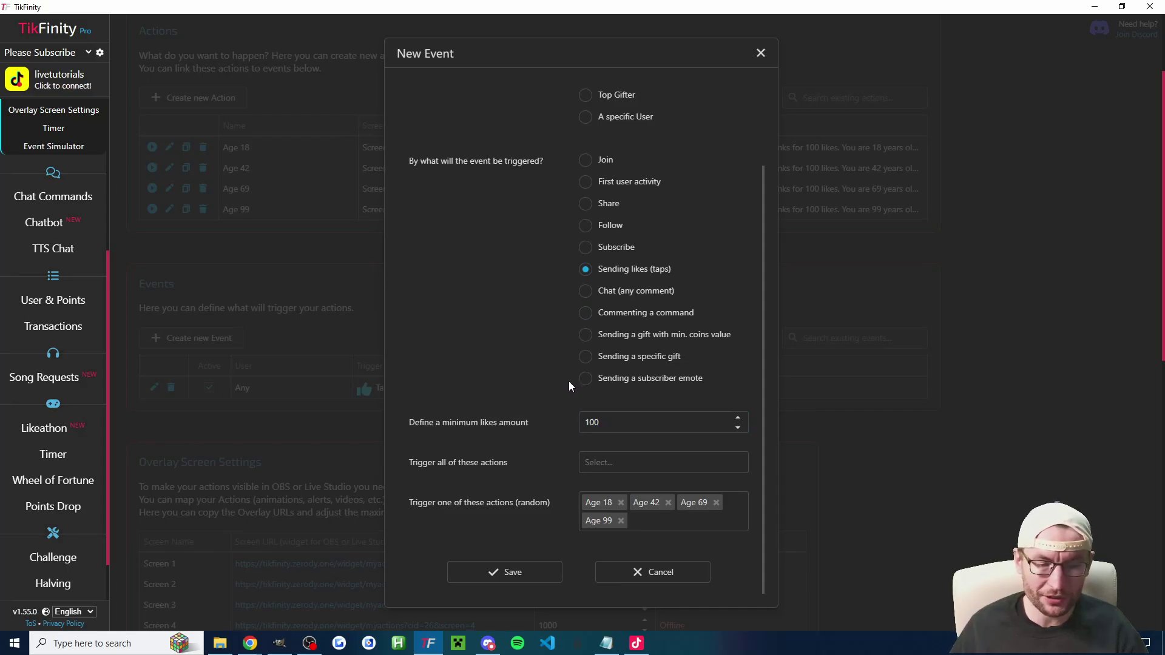
left_click_drag(511, 471, 428, 461)
left_click(421, 465)
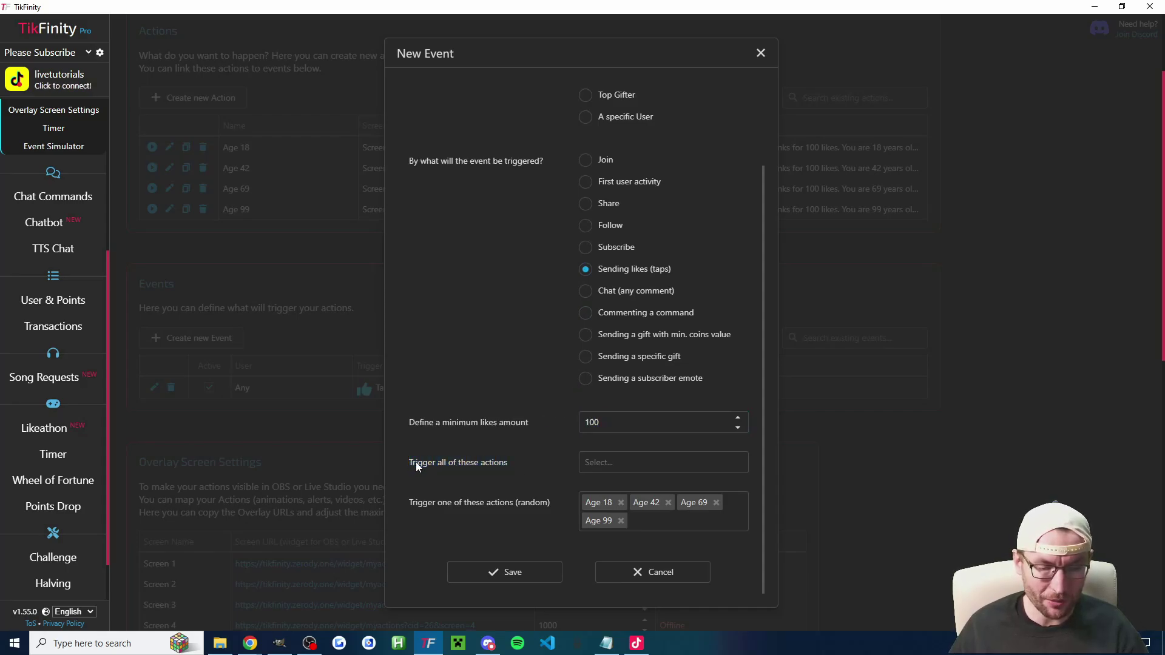
left_click_drag(552, 508, 413, 508)
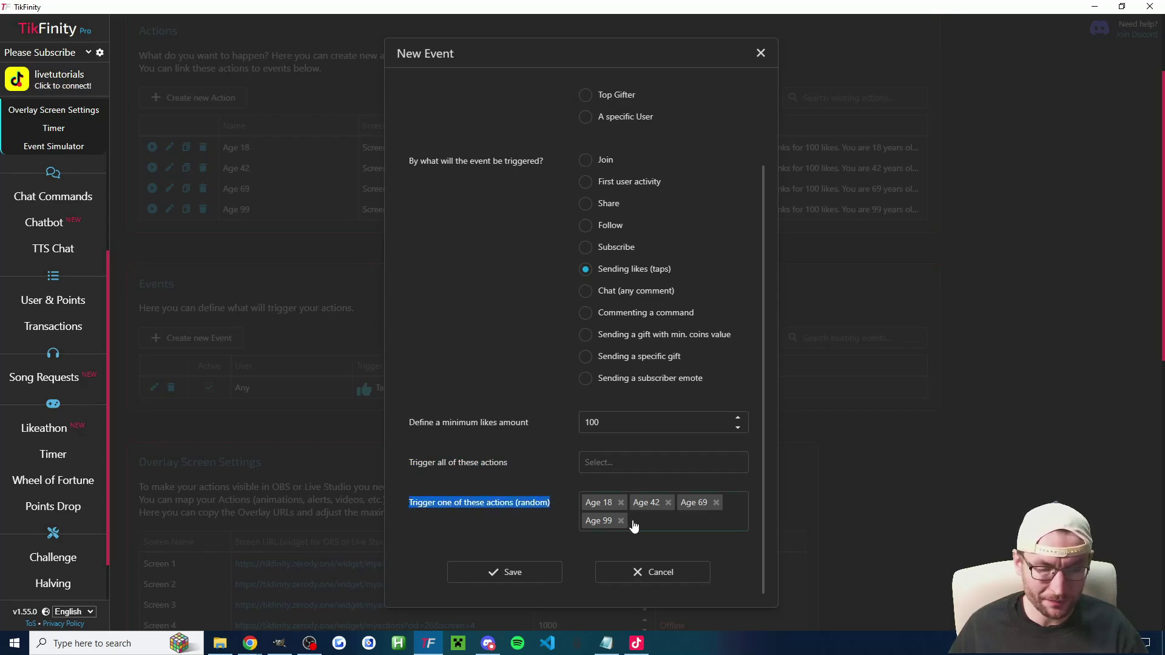
left_click(657, 528)
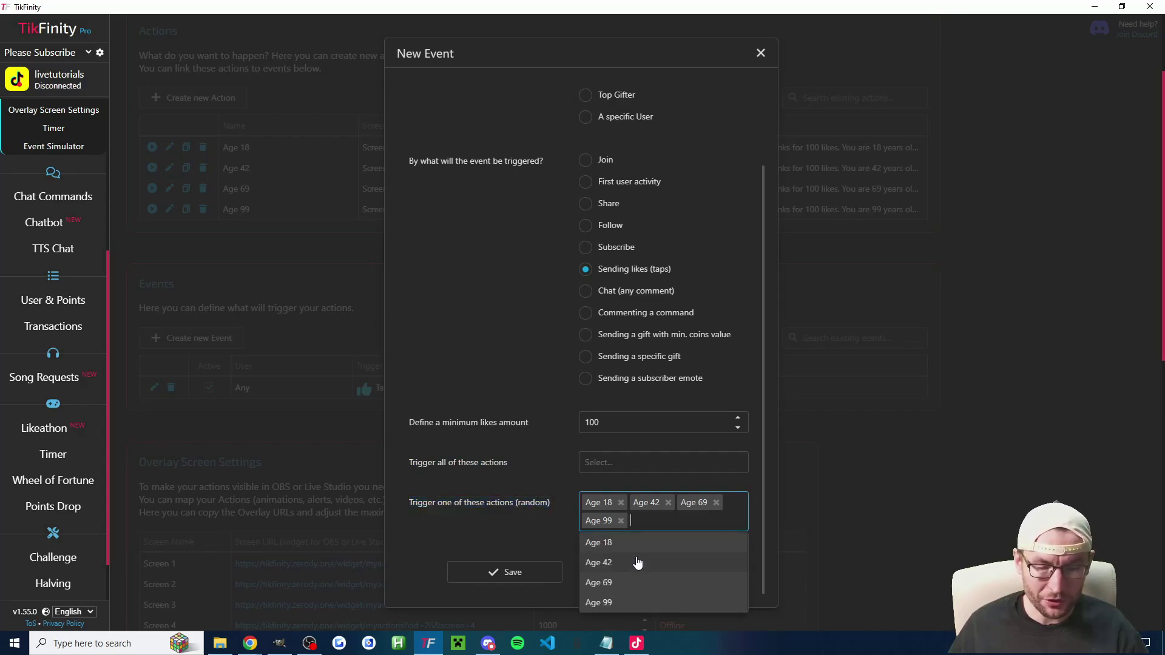
left_click(492, 538)
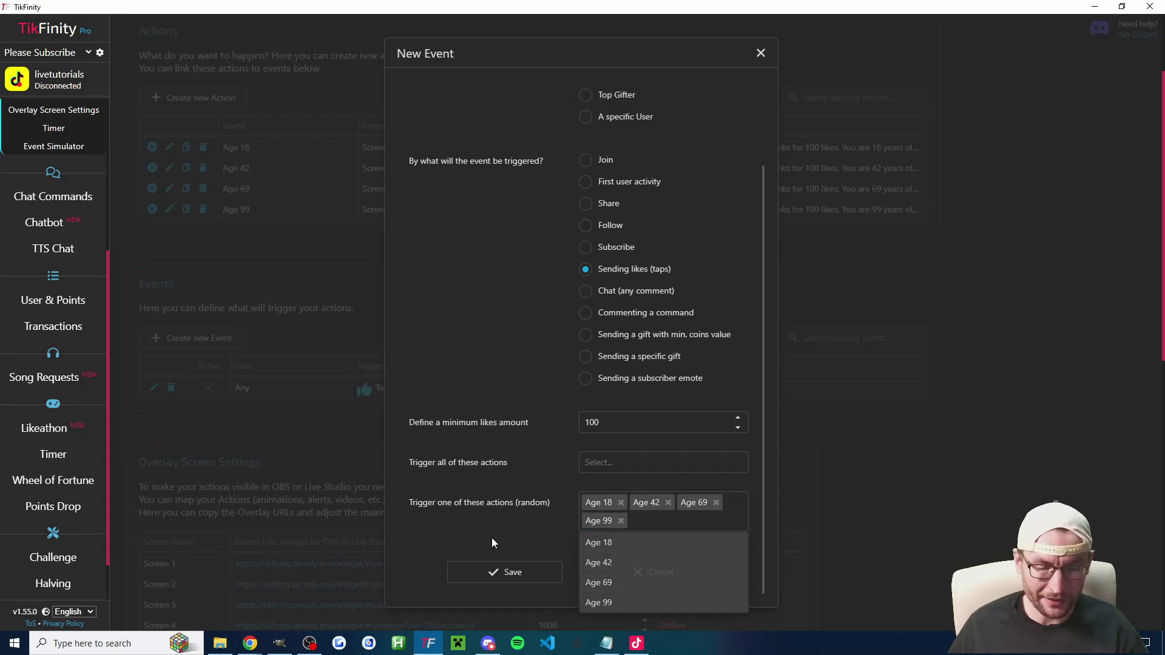
left_click(512, 573)
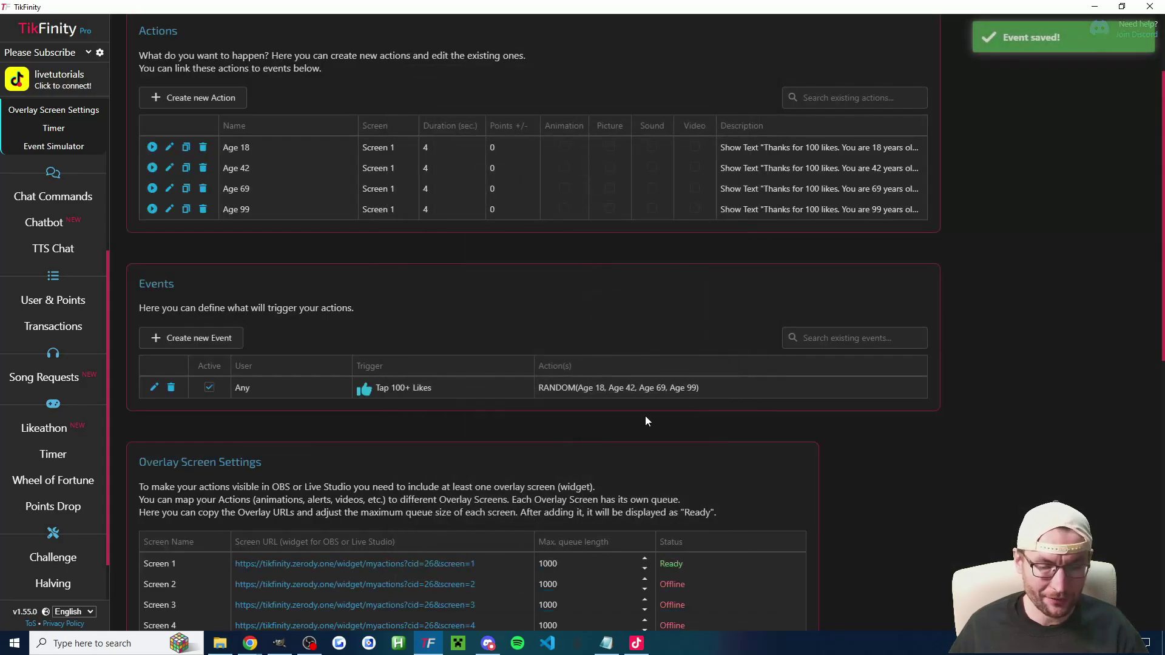
Step: Copy the Screen 1 overlay URL and bring up TikTok LIVE Studio
scroll(347, 327, "down", 4)
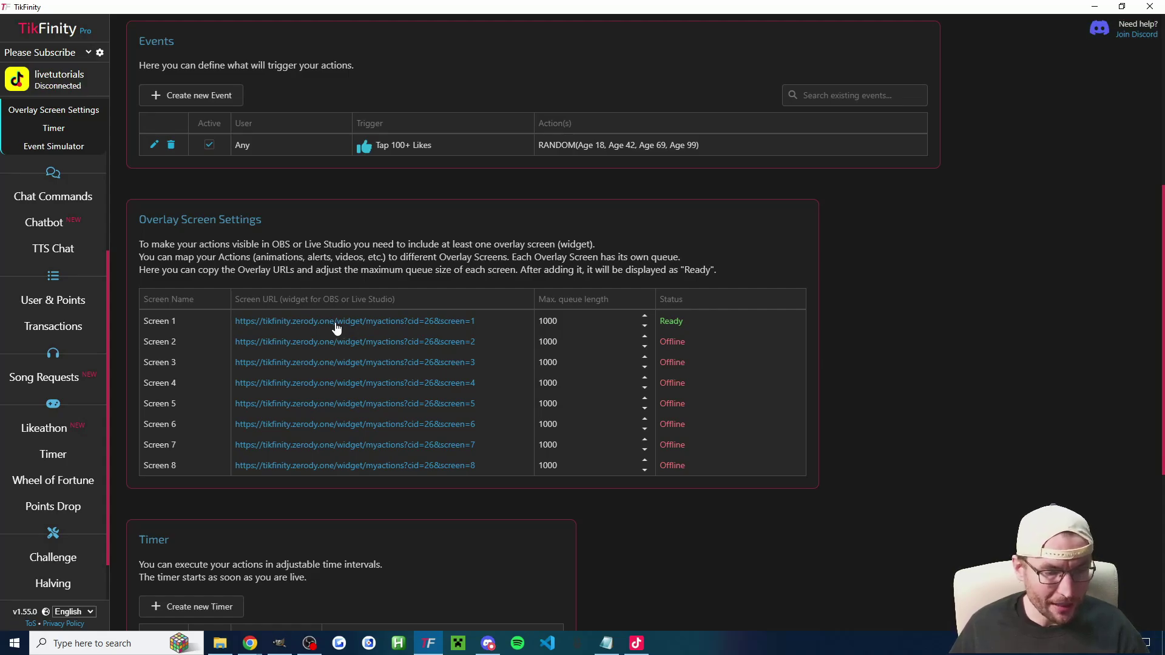
left_click(338, 328)
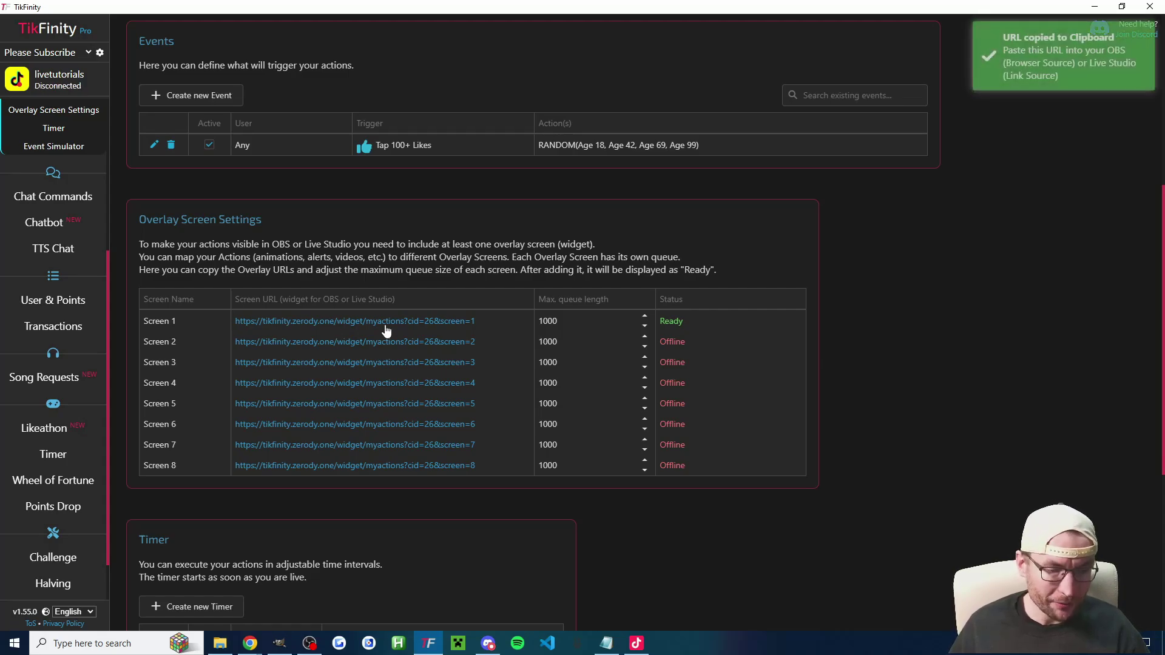
left_click(636, 644)
Step: Check the 800 width in the TikFinity Link settings dialog, then close it
left_click(98, 185)
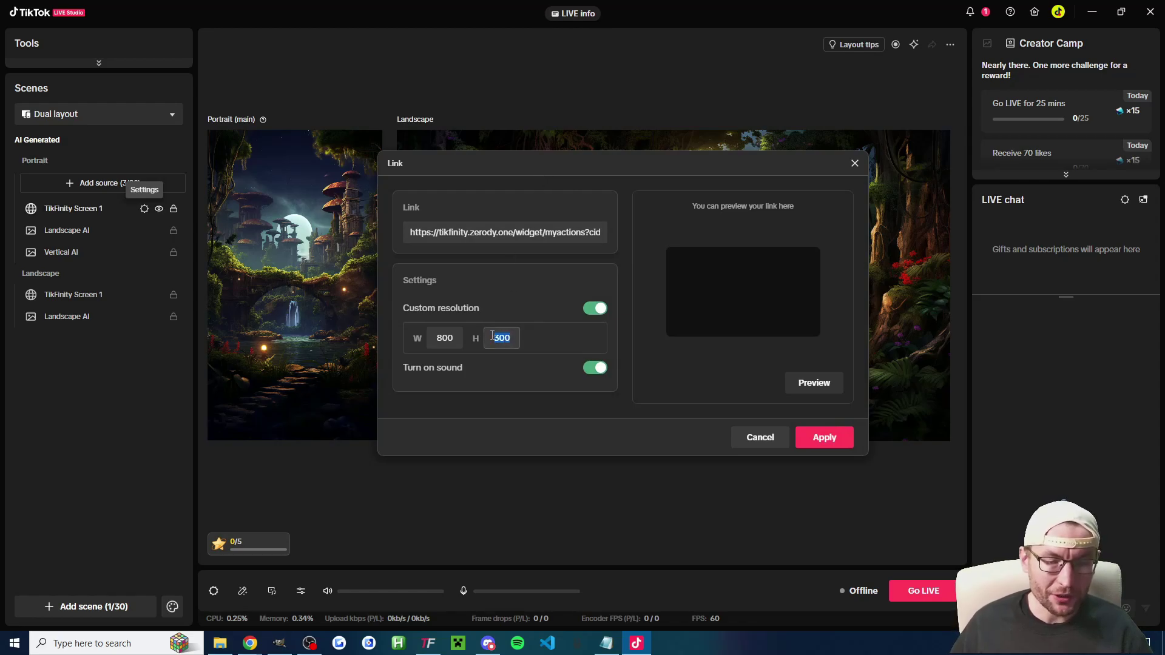
left_click_drag(454, 337, 432, 334)
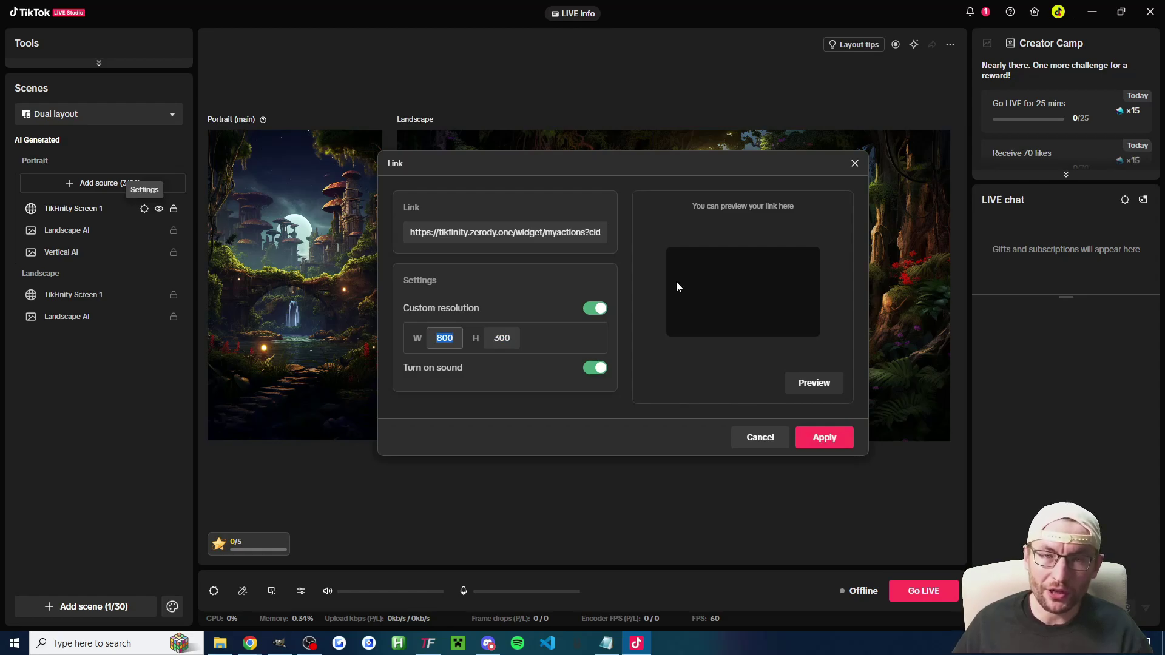
left_click_drag(549, 270, 774, 292)
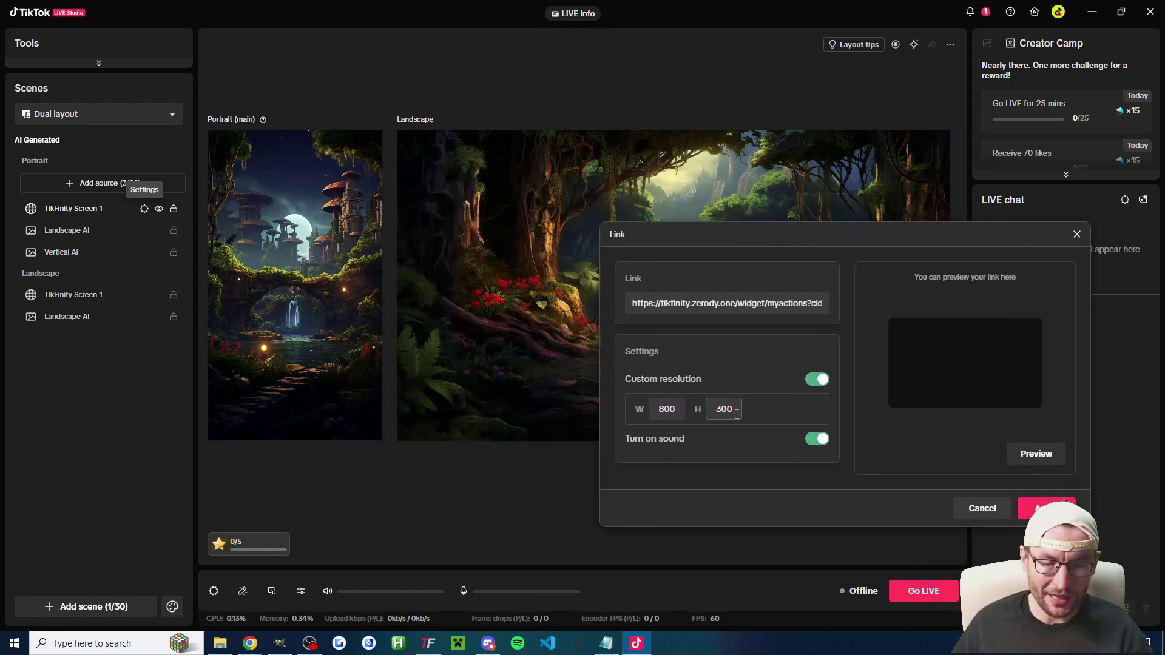
left_click_drag(817, 241, 651, 211)
left_click(92, 208)
Step: Reopen the Link settings of the TikFinity Screen 1 source from its gear icon
right_click(91, 208)
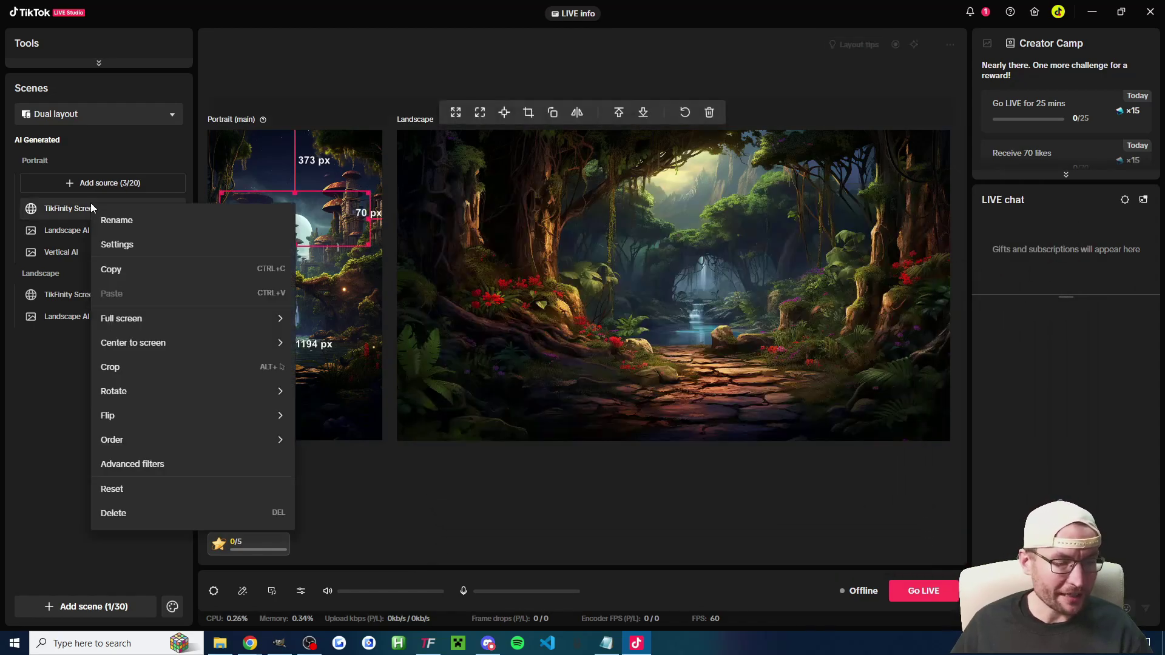
left_click(19, 417)
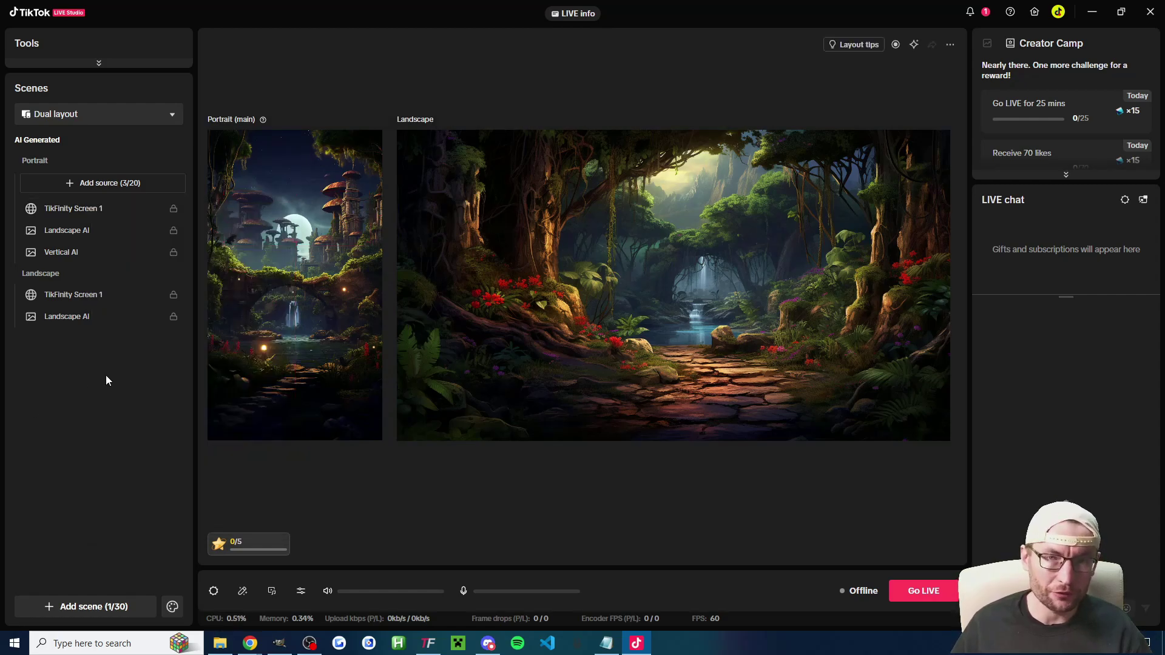
left_click(144, 208)
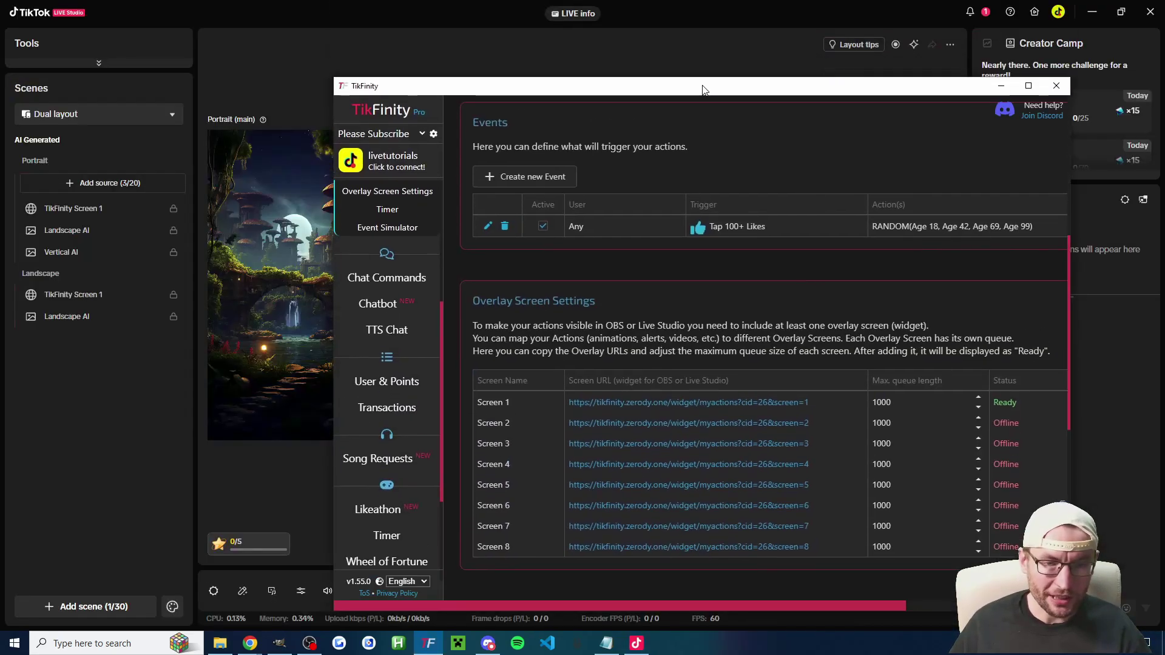
Step: Move TikFinity over LIVE Studio and test-run the Age 42 alert from the Actions list
left_click_drag(702, 90, 663, 82)
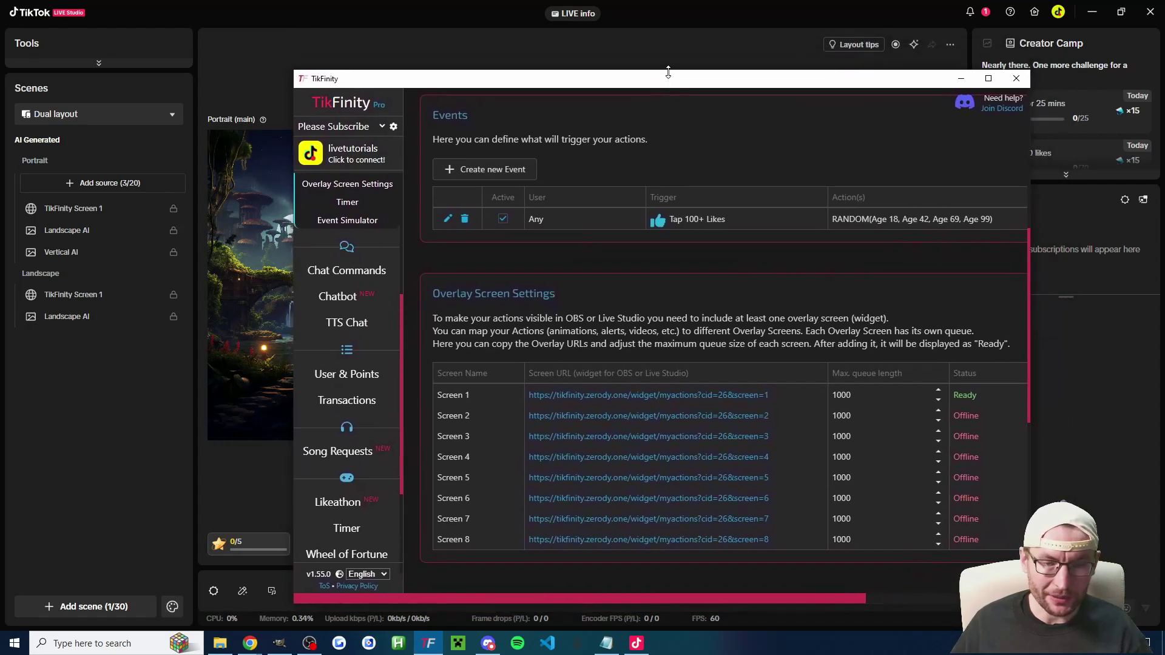
scroll(716, 276, "down", 8)
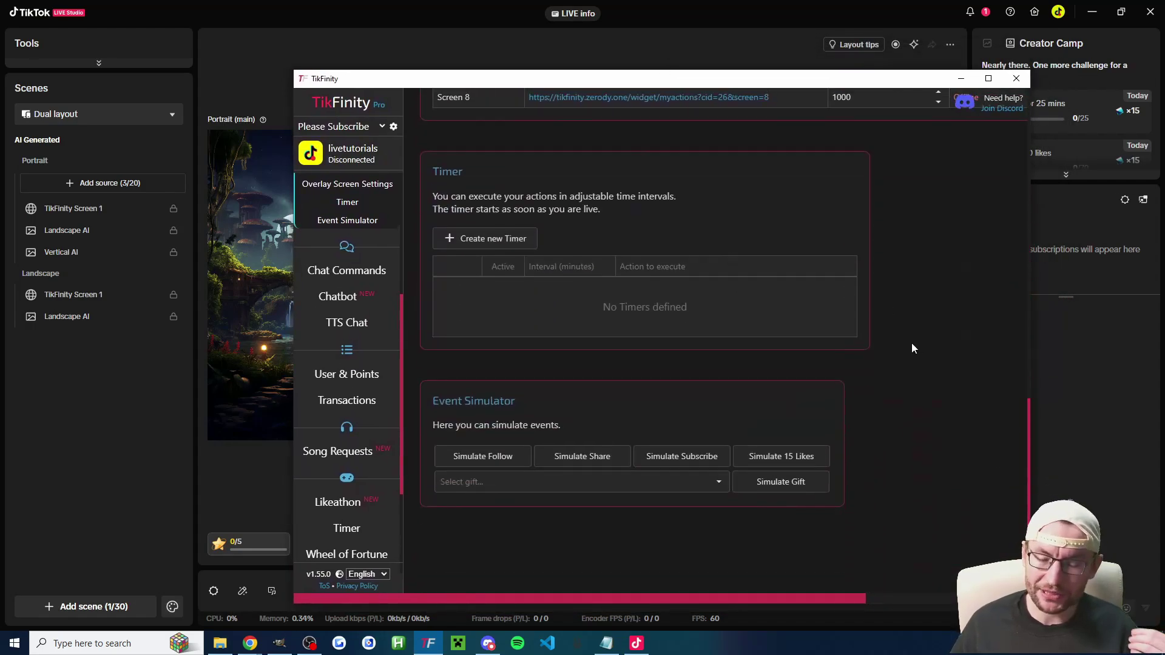
scroll(517, 311, "up", 10)
scroll(697, 367, "down", 10)
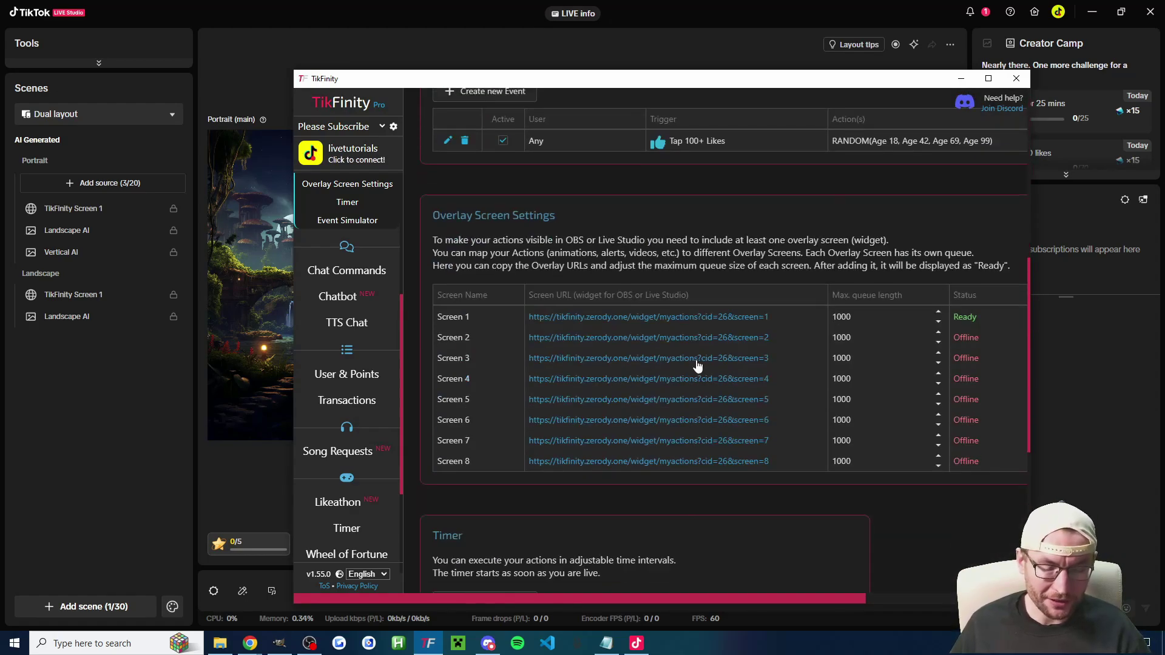
scroll(690, 398, "up", 10)
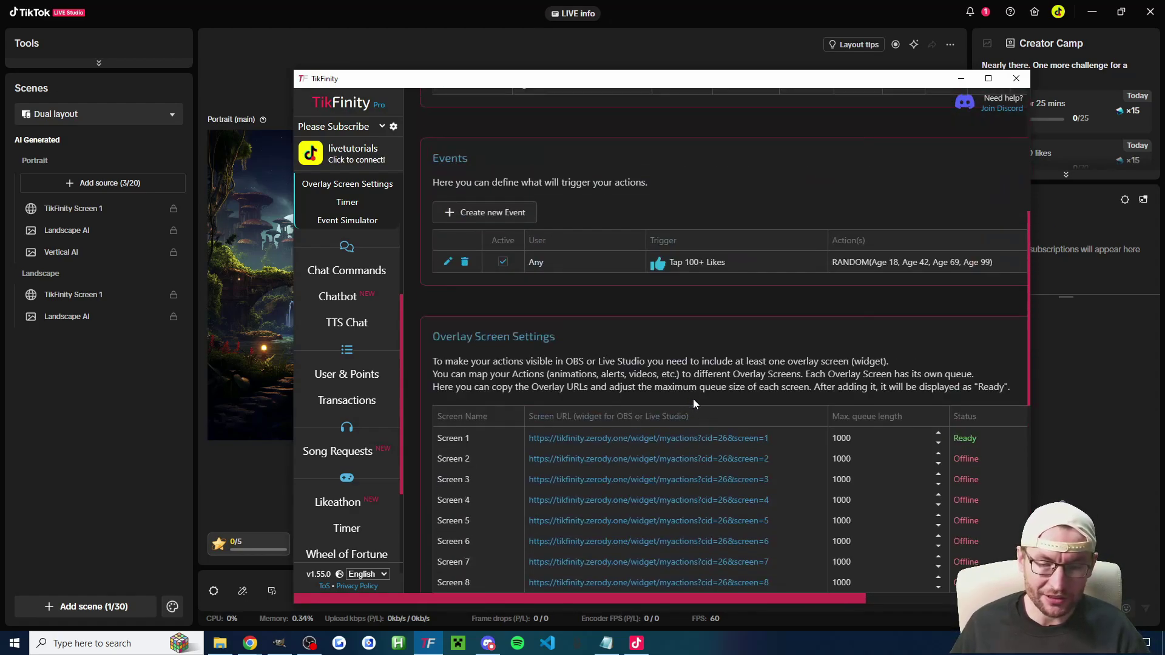
scroll(552, 319, "up", 1)
left_click(446, 286)
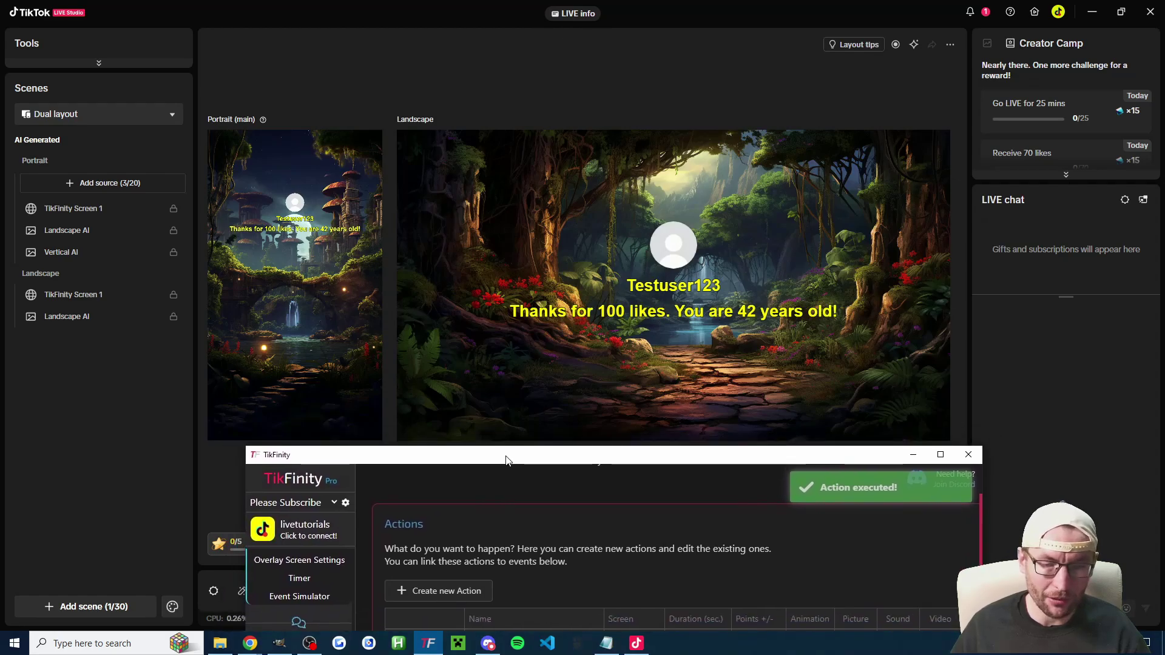